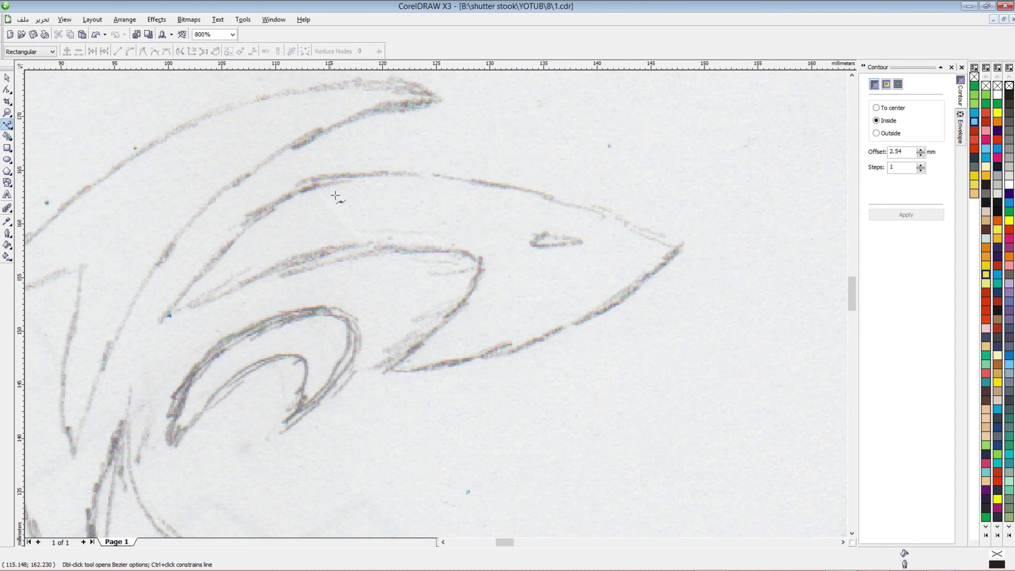
- Trace the sketched bird's head as a closed Bezier curve, following its top edge, beak tip, underside and curved inner edge
{"action": "left_click_drag", "start_coordinate": [359, 178], "coordinate": [477, 174]}
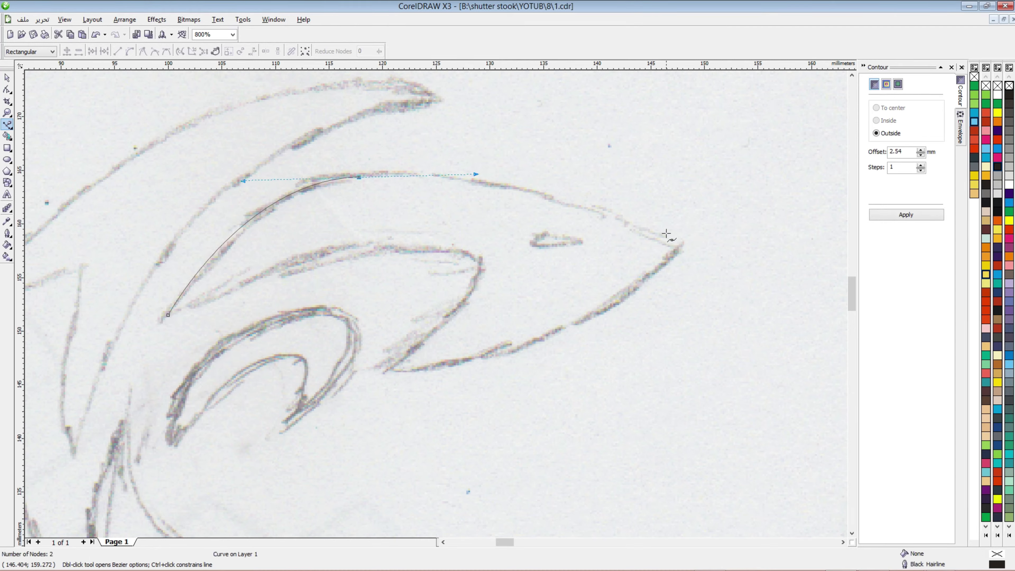
{"action": "left_click_drag", "start_coordinate": [677, 253], "coordinate": [731, 295]}
{"action": "left_click", "coordinate": [677, 252]}
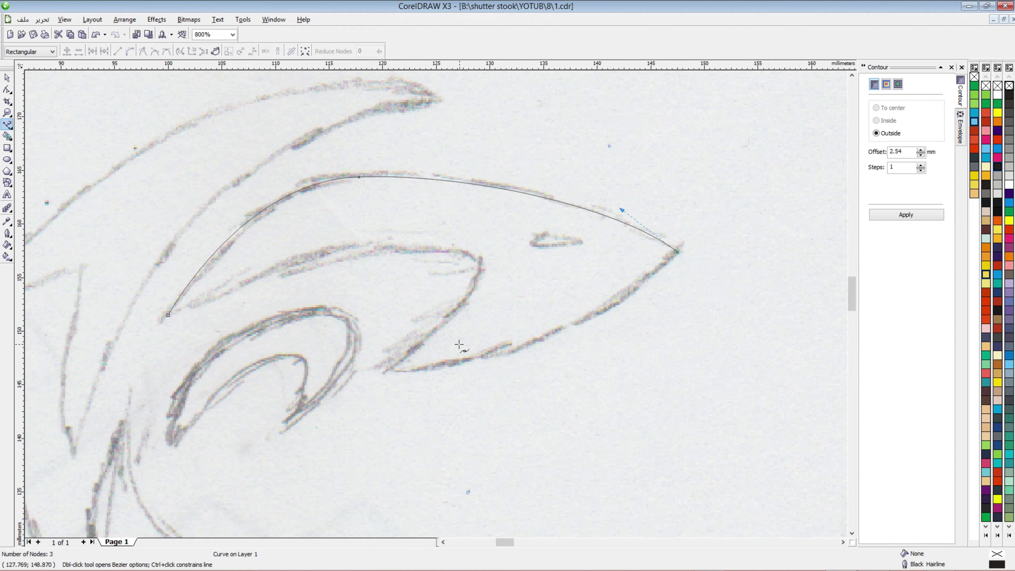
{"action": "left_click_drag", "start_coordinate": [392, 374], "coordinate": [257, 374]}
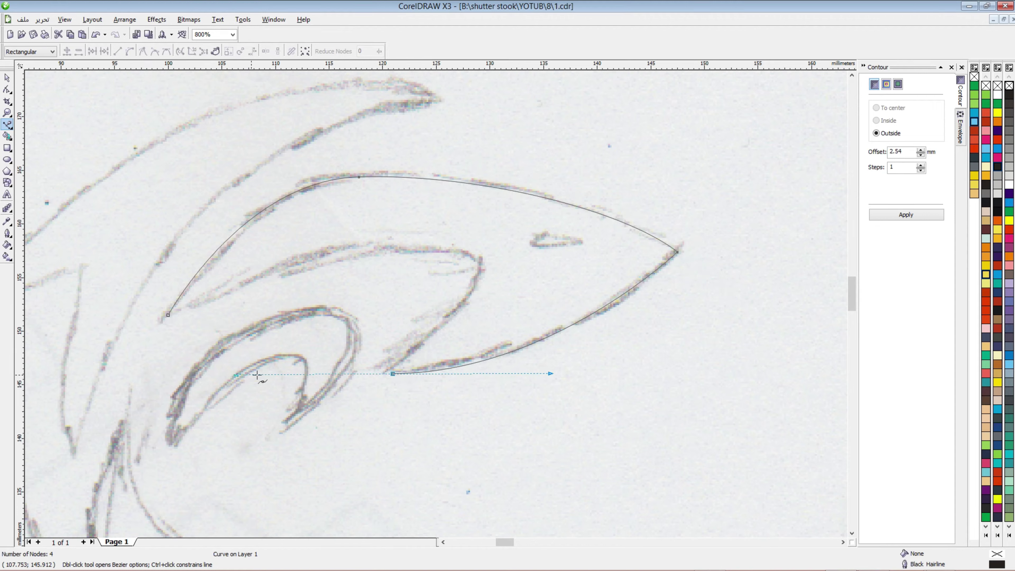
{"action": "left_click", "coordinate": [392, 374]}
{"action": "left_click_drag", "start_coordinate": [469, 299], "coordinate": [473, 280]}
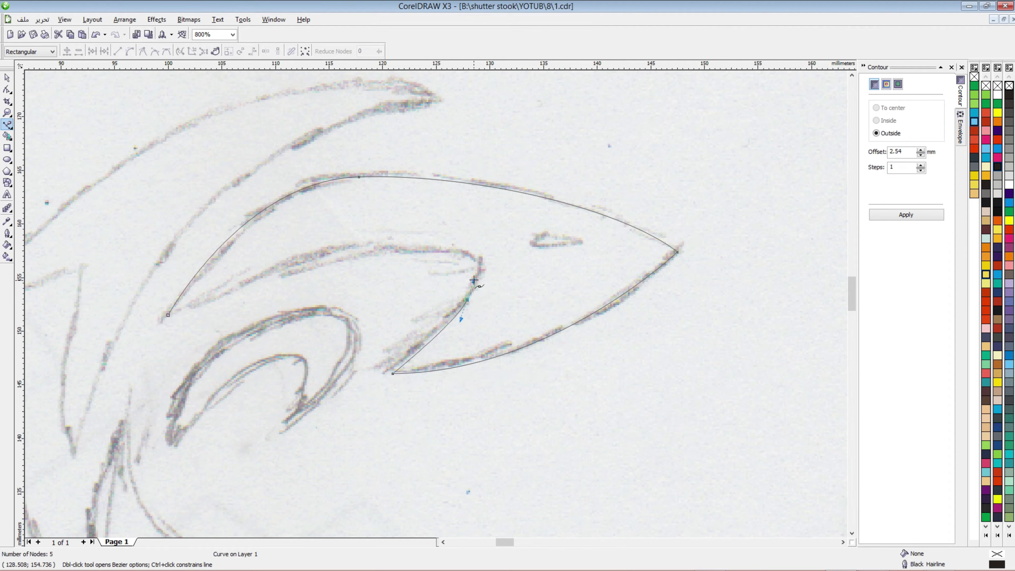
{"action": "left_click_drag", "start_coordinate": [432, 250], "coordinate": [375, 254]}
{"action": "left_click_drag", "start_coordinate": [196, 306], "coordinate": [80, 367]}
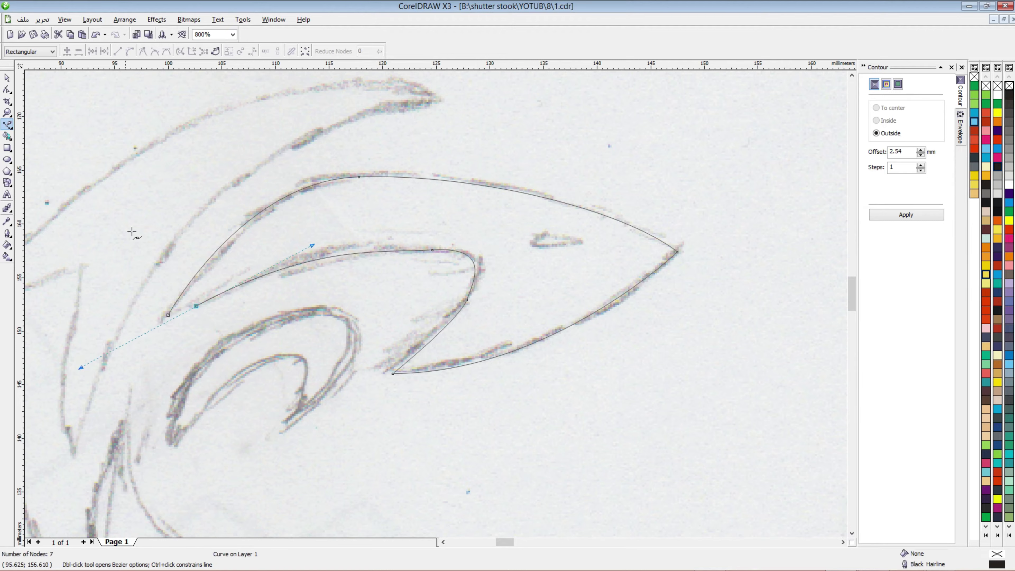
{"action": "left_click", "coordinate": [215, 52]}
- Fit the head's curved inner edge to the sketch by deleting surplus nodes and reshaping the bend near its front end
{"action": "left_click", "coordinate": [7, 90]}
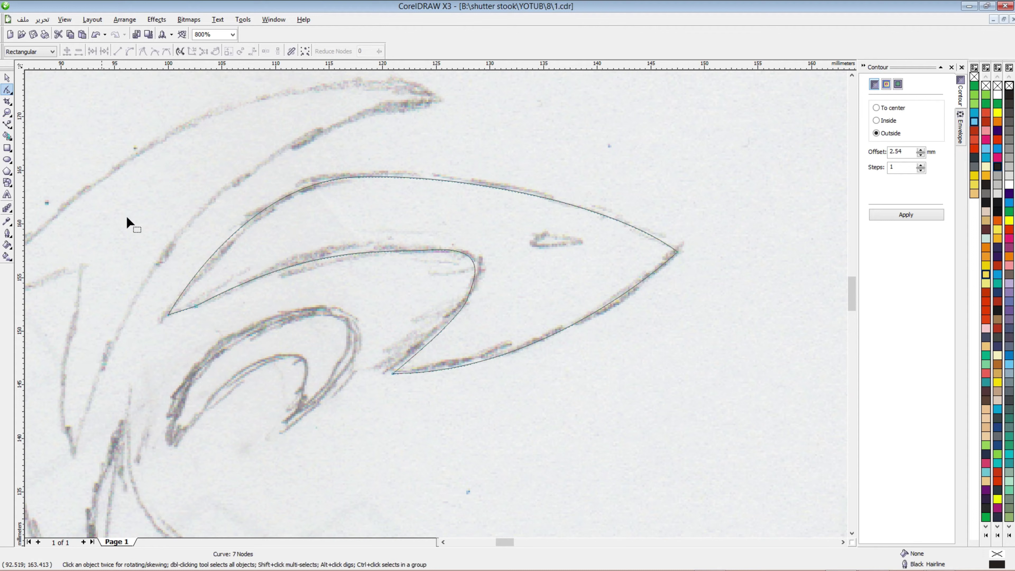
{"action": "left_click", "coordinate": [195, 307]}
{"action": "key", "text": "Delete"}
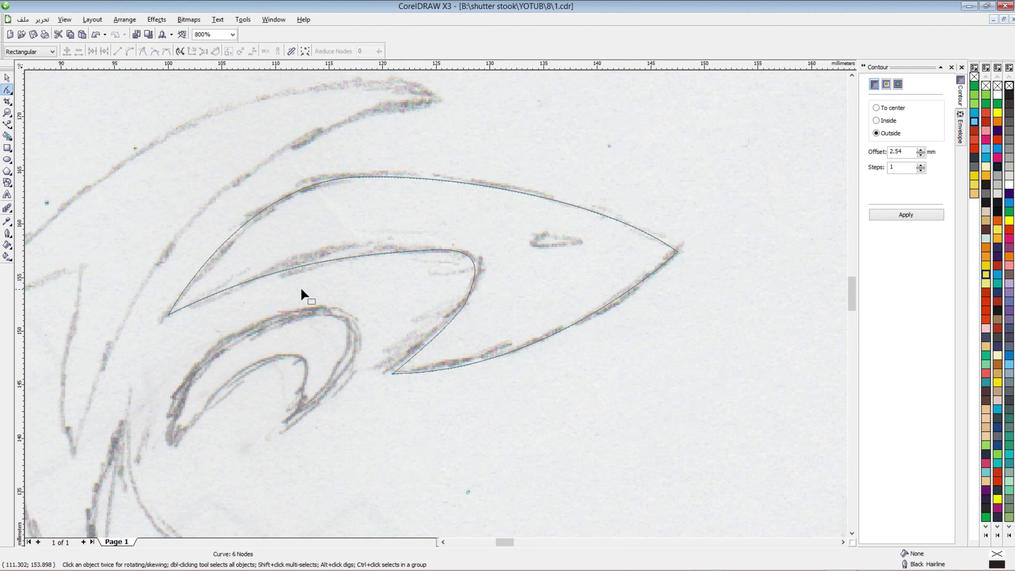
{"action": "left_click", "coordinate": [420, 251]}
{"action": "left_click_drag", "start_coordinate": [432, 250], "coordinate": [426, 247]}
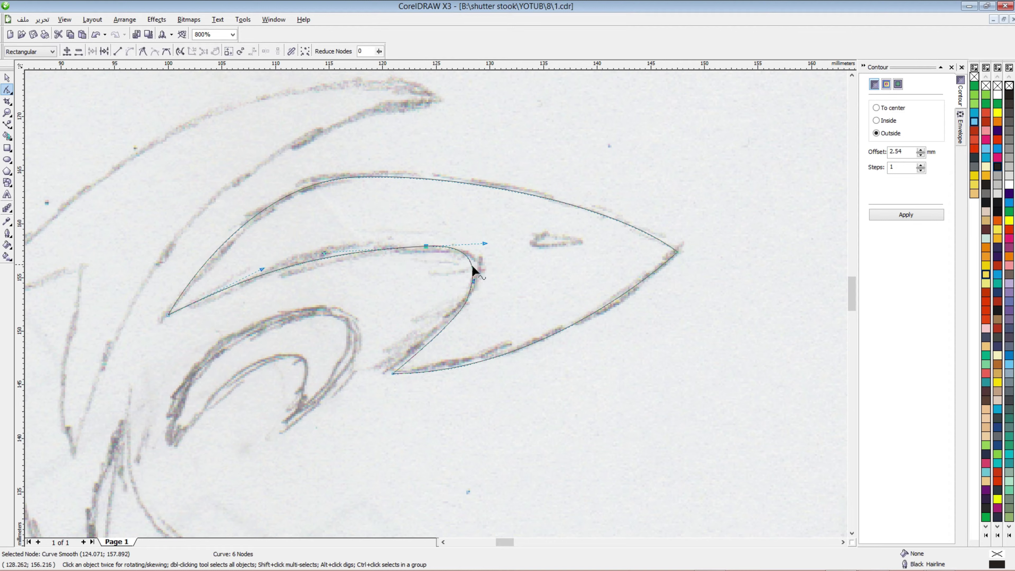
{"action": "left_click_drag", "start_coordinate": [475, 273], "coordinate": [477, 278]}
{"action": "double_click", "coordinate": [322, 255]}
{"action": "double_click", "coordinate": [426, 246]}
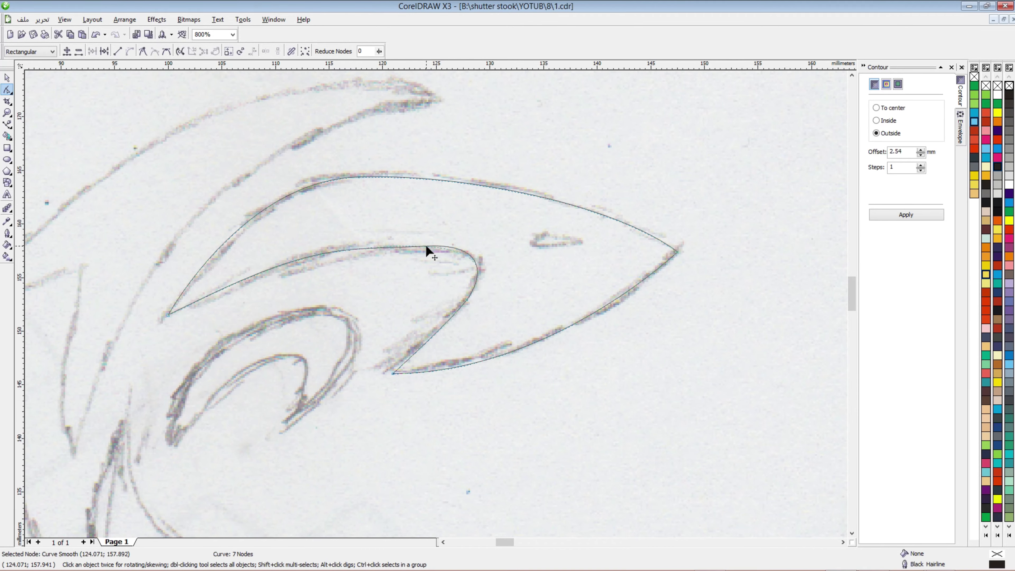
- Smooth the head's top edge by deleting its surplus node and adding a replacement node on the upper curve
{"action": "scroll", "coordinate": [447, 287], "scroll_direction": "down", "scroll_amount": 1}
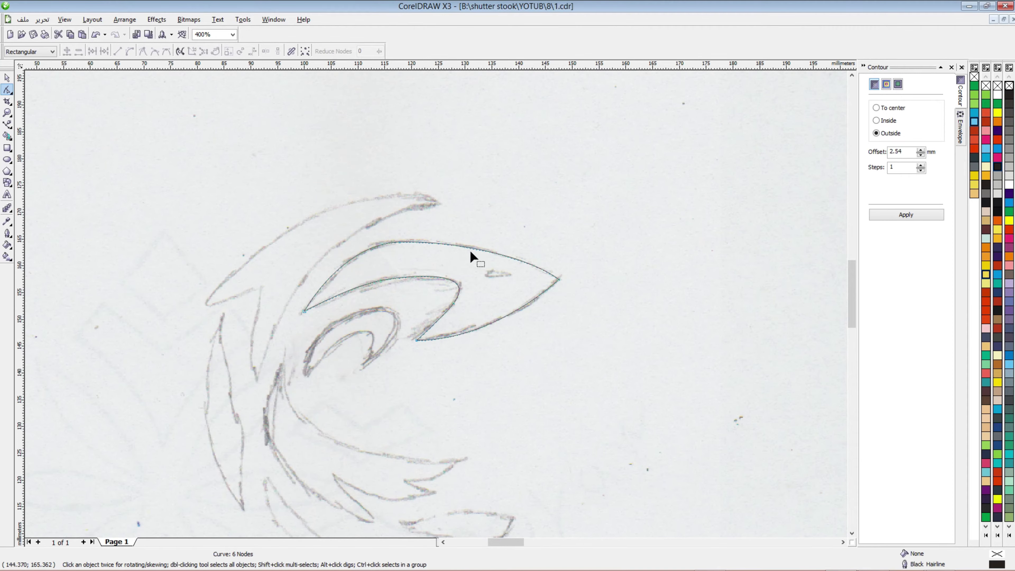
{"action": "scroll", "coordinate": [445, 304], "scroll_direction": "up", "scroll_amount": 1}
{"action": "left_click", "coordinate": [468, 283]}
{"action": "key", "text": "Delete"}
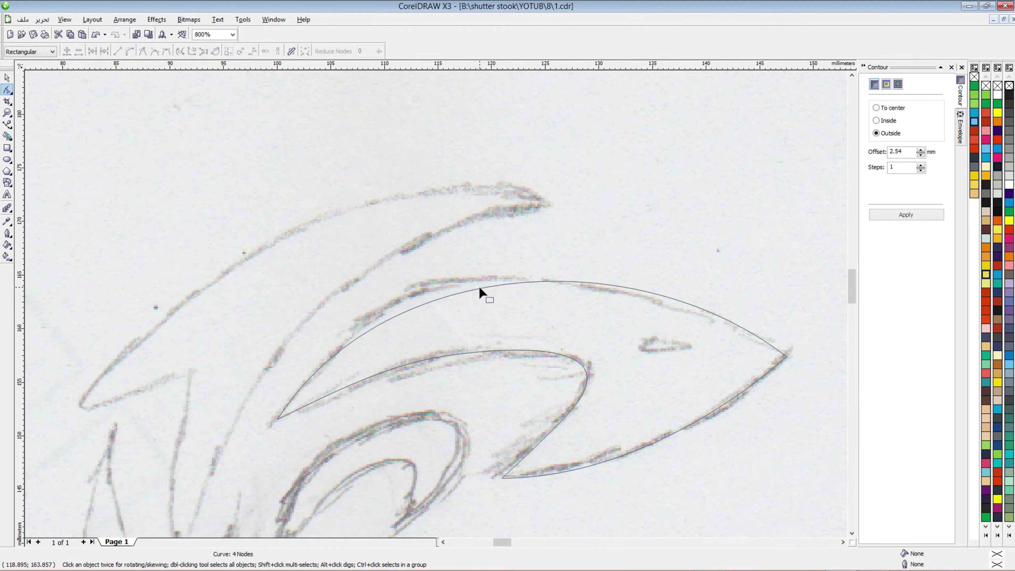
{"action": "double_click", "coordinate": [463, 286]}
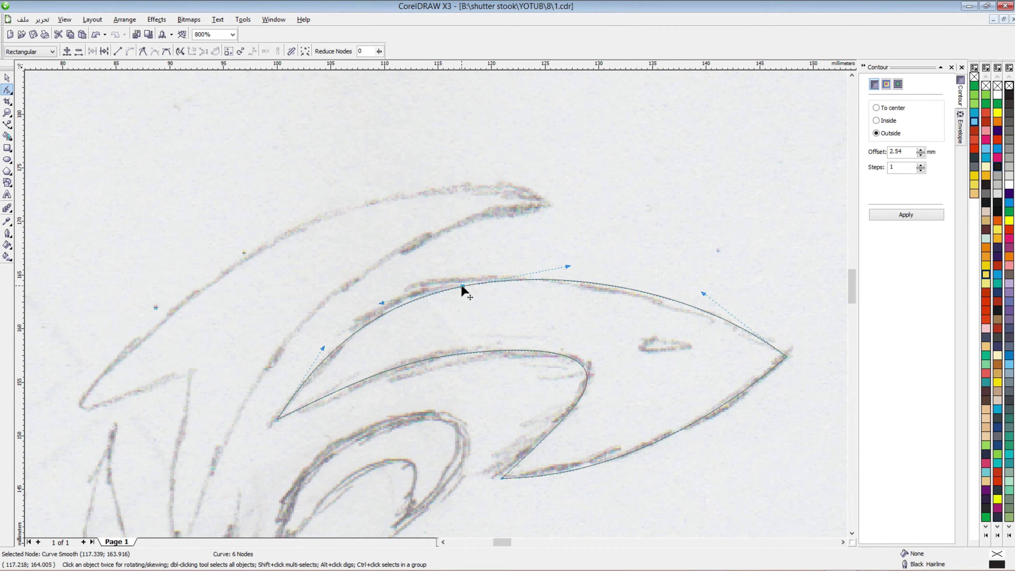
{"action": "scroll", "coordinate": [437, 306], "scroll_direction": "down", "scroll_amount": 1}
{"action": "scroll", "coordinate": [575, 272], "scroll_direction": "up", "scroll_amount": 1}
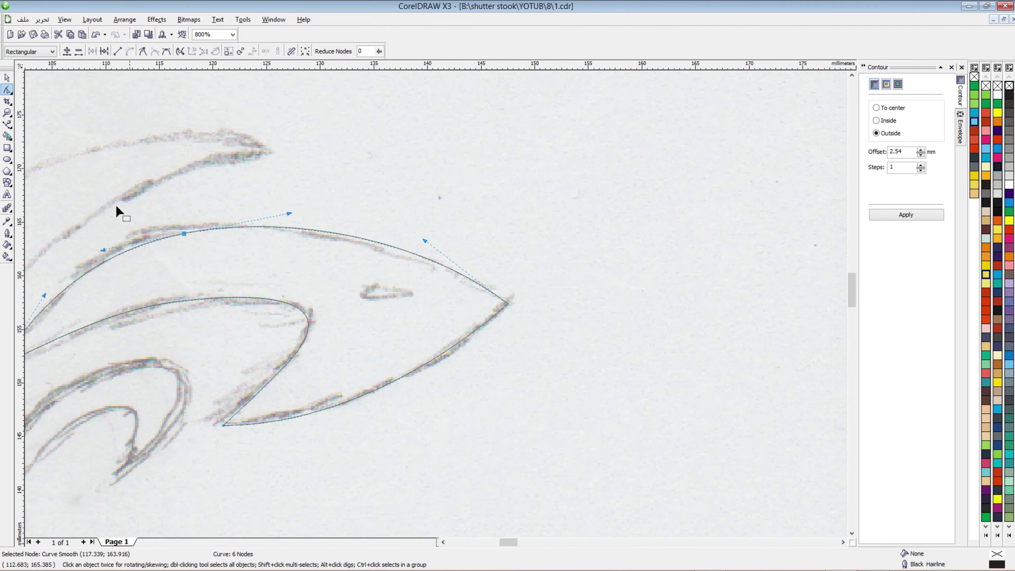
- Draw a flat ellipse about 3.9 mm wide and 1.0 mm high over the sketched eye
{"action": "left_click", "coordinate": [7, 160]}
{"action": "left_click_drag", "start_coordinate": [366, 287], "coordinate": [406, 298]}
{"action": "scroll", "coordinate": [402, 298], "scroll_direction": "down", "scroll_amount": 1}
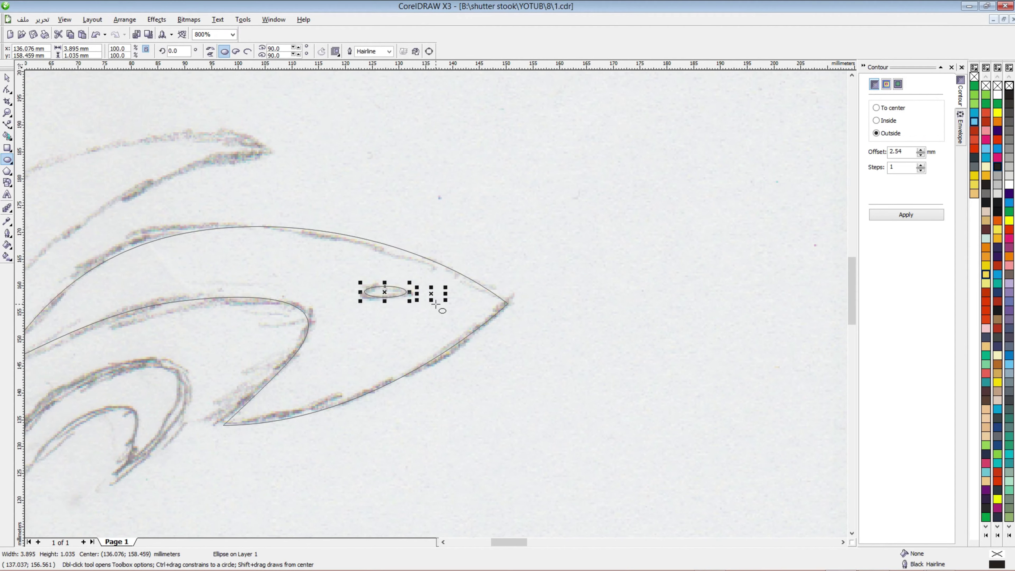
{"action": "scroll", "coordinate": [423, 301], "scroll_direction": "up", "scroll_amount": 1}
{"action": "key", "text": "space"}
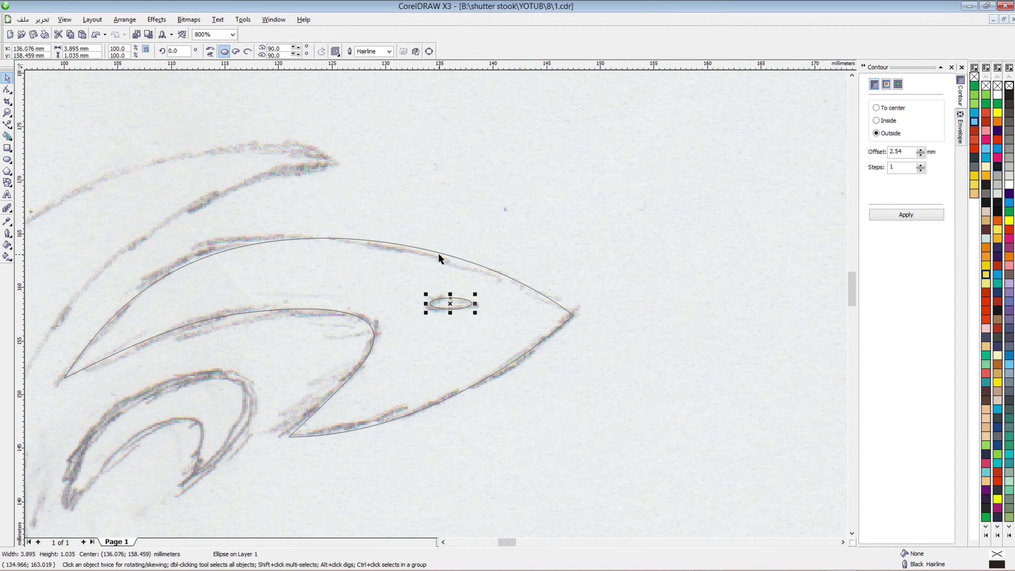
- Combine the eye ellipse with the head outline into a single curve
{"action": "left_click", "coordinate": [439, 253], "text": "shift"}
{"action": "left_click", "coordinate": [340, 136]}
{"action": "right_click", "coordinate": [341, 136]}
{"action": "left_click", "coordinate": [365, 234]}
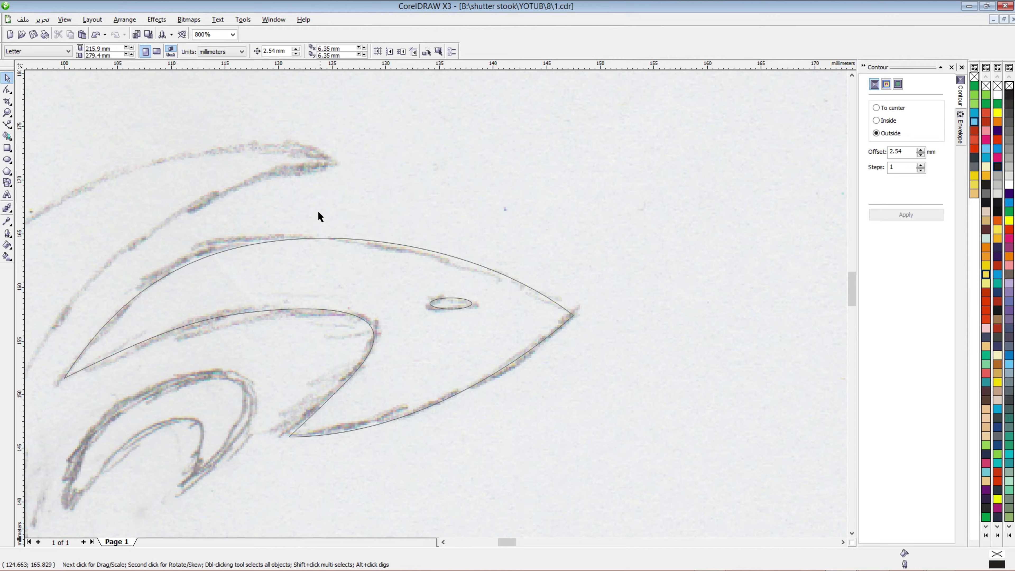
- Fill the combined head and eye curve with the dark slate colour
{"action": "scroll", "coordinate": [301, 288], "scroll_direction": "down", "scroll_amount": 1}
{"action": "left_click_drag", "start_coordinate": [295, 287], "coordinate": [714, 492]}
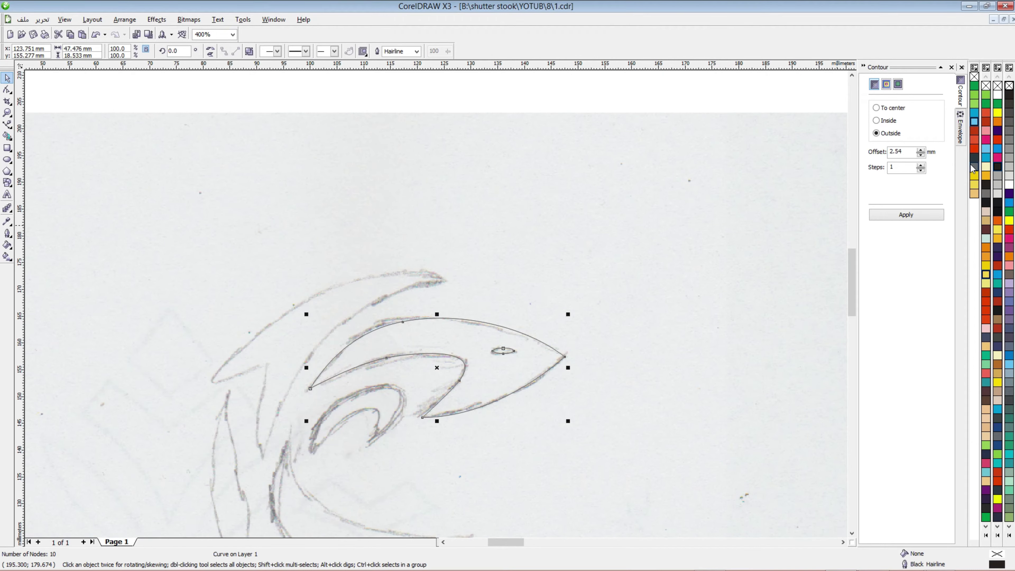
{"action": "left_click", "coordinate": [974, 158]}
{"action": "key", "text": "Escape"}
- Trace the sketched crest above the head with a Bezier curve, from its front tip along the inner edge and around the rear notch
{"action": "scroll", "coordinate": [496, 262], "scroll_direction": "down", "scroll_amount": 1}
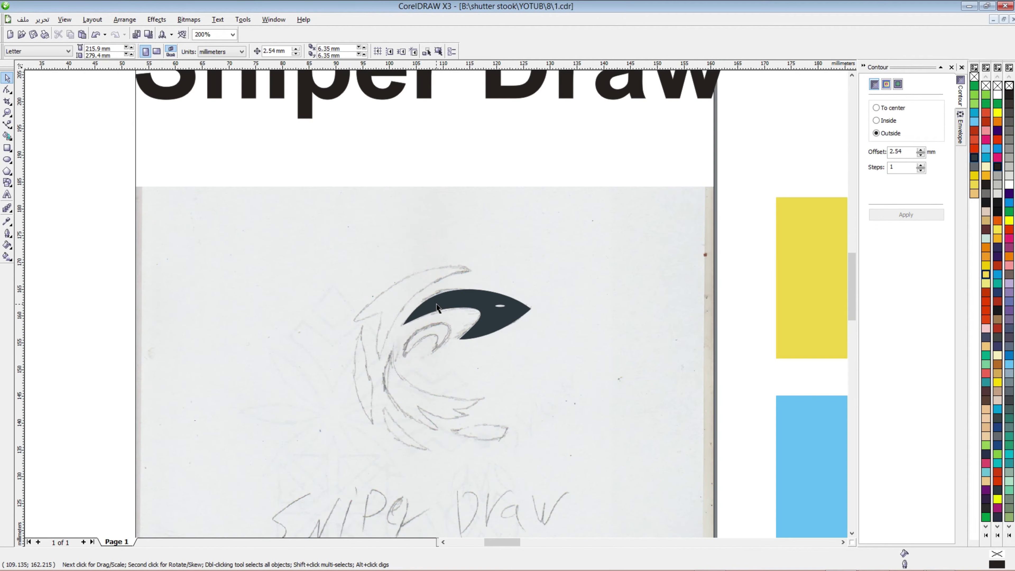
{"action": "scroll", "coordinate": [436, 304], "scroll_direction": "up", "scroll_amount": 2}
{"action": "left_click", "coordinate": [7, 125]}
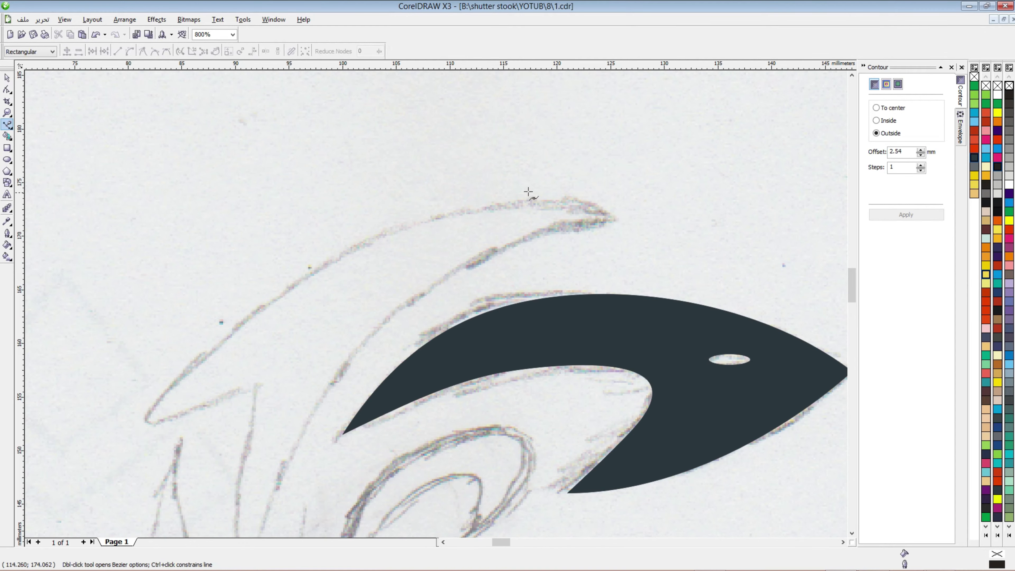
{"action": "scroll", "coordinate": [411, 312], "scroll_direction": "down", "scroll_amount": 1}
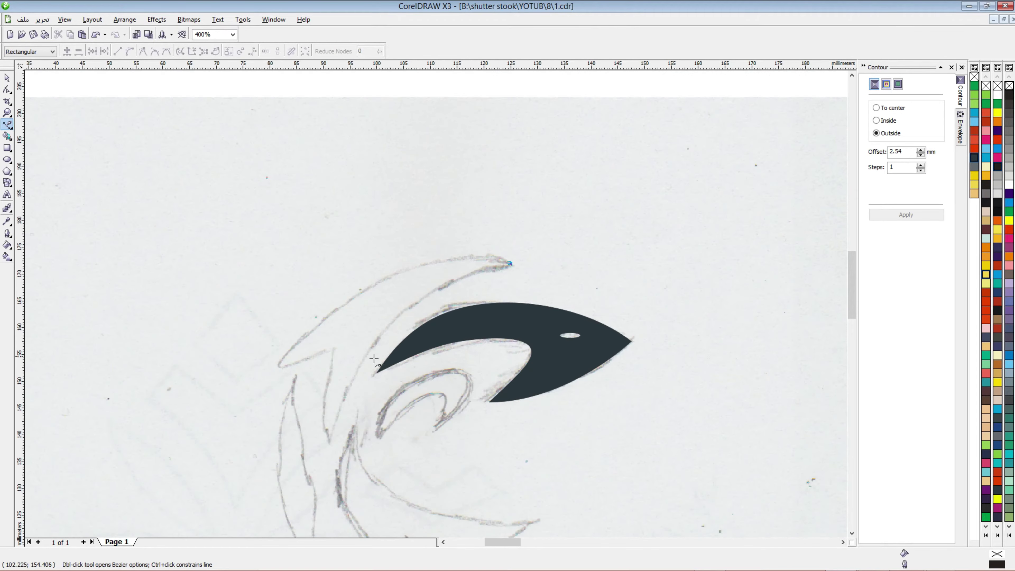
{"action": "left_click_drag", "start_coordinate": [329, 443], "coordinate": [292, 505]}
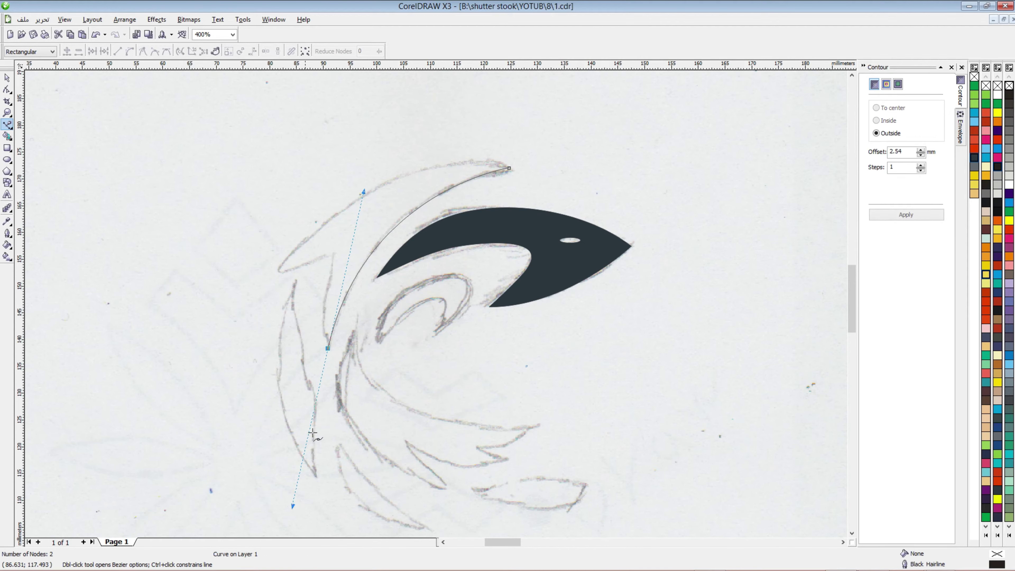
{"action": "scroll", "coordinate": [328, 312], "scroll_direction": "up", "scroll_amount": 1}
{"action": "left_click", "coordinate": [435, 375]}
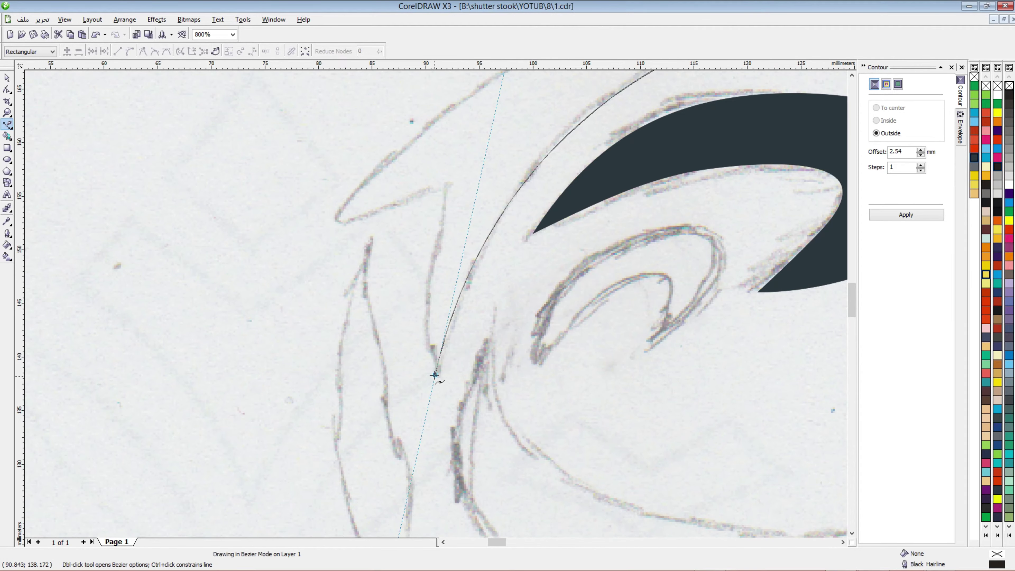
{"action": "left_click_drag", "start_coordinate": [448, 191], "coordinate": [491, 126]}
{"action": "left_click", "coordinate": [447, 191]}
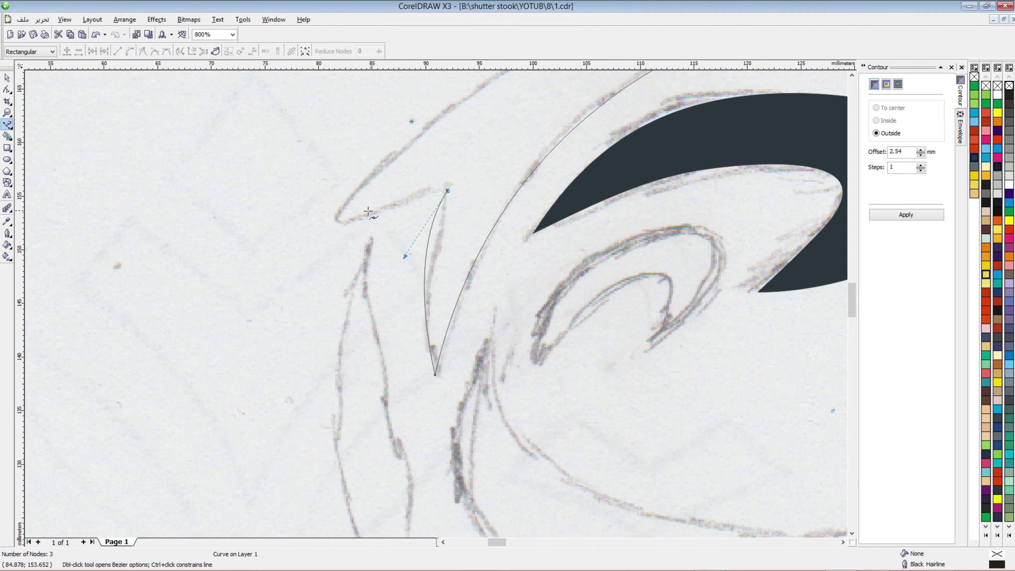
{"action": "left_click_drag", "start_coordinate": [342, 225], "coordinate": [289, 268]}
{"action": "double_click", "coordinate": [342, 225]}
- Trace the crest's upper edge from its rear point to the front tip and close the curve
{"action": "scroll", "coordinate": [449, 116], "scroll_direction": "down", "scroll_amount": 1}
{"action": "scroll", "coordinate": [447, 312], "scroll_direction": "up", "scroll_amount": 1}
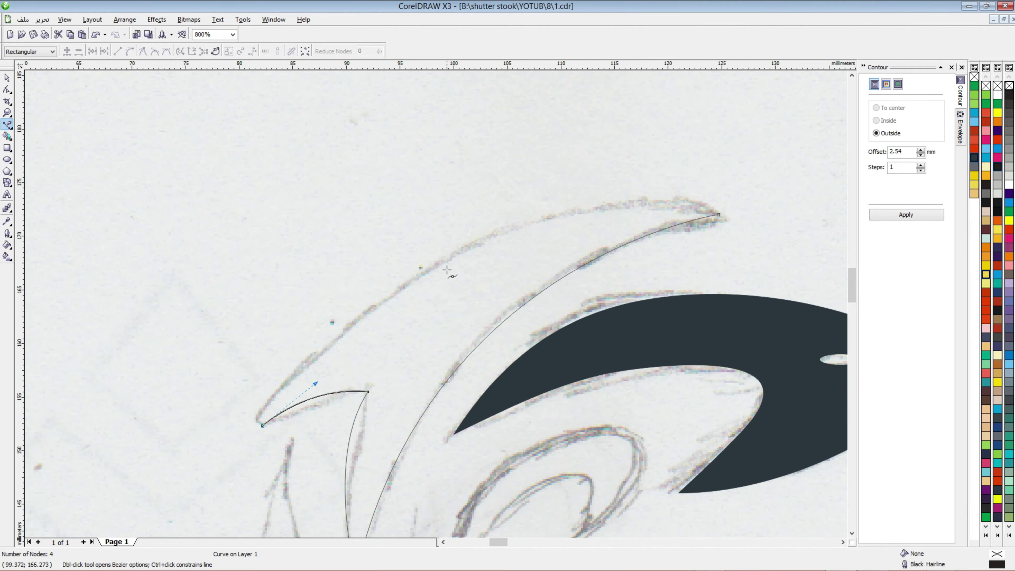
{"action": "left_click_drag", "start_coordinate": [451, 261], "coordinate": [590, 192]}
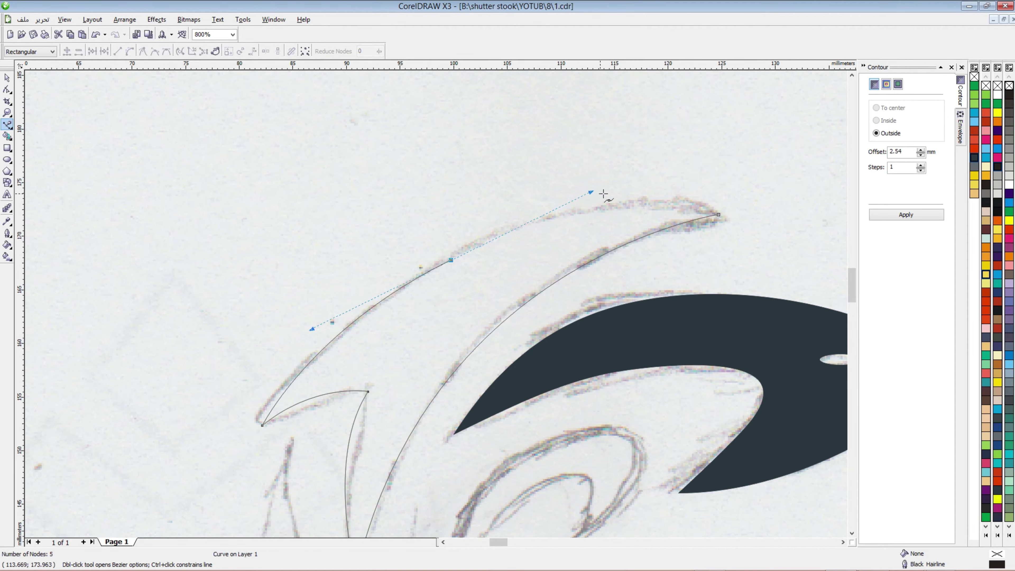
{"action": "left_click", "coordinate": [712, 208]}
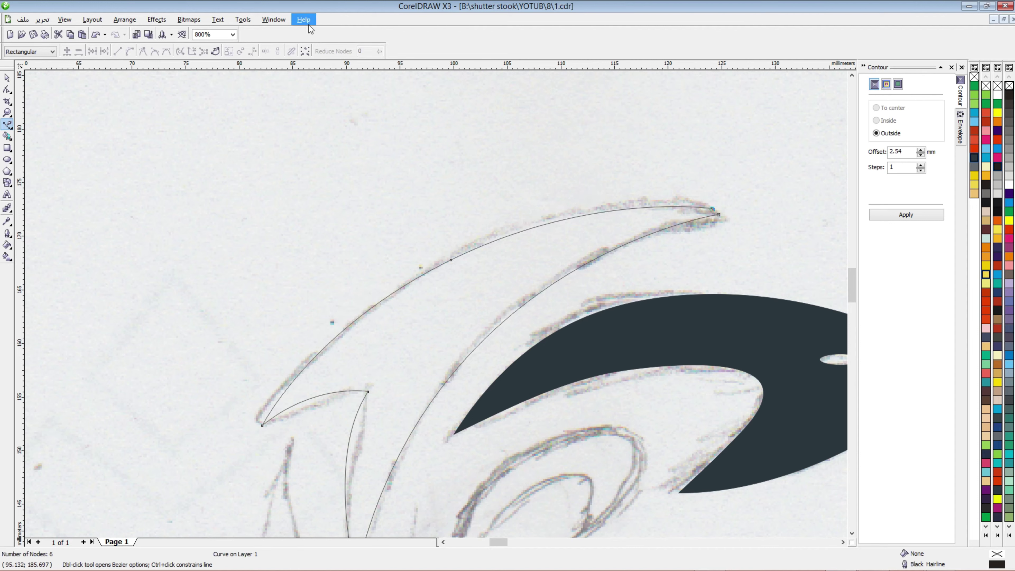
{"action": "left_click", "coordinate": [215, 51]}
- Fit the crest's upper edge to the sketch using two fewer nodes, and set its fill and outline to dark slate R30 G40 B46
{"action": "left_click", "coordinate": [7, 90]}
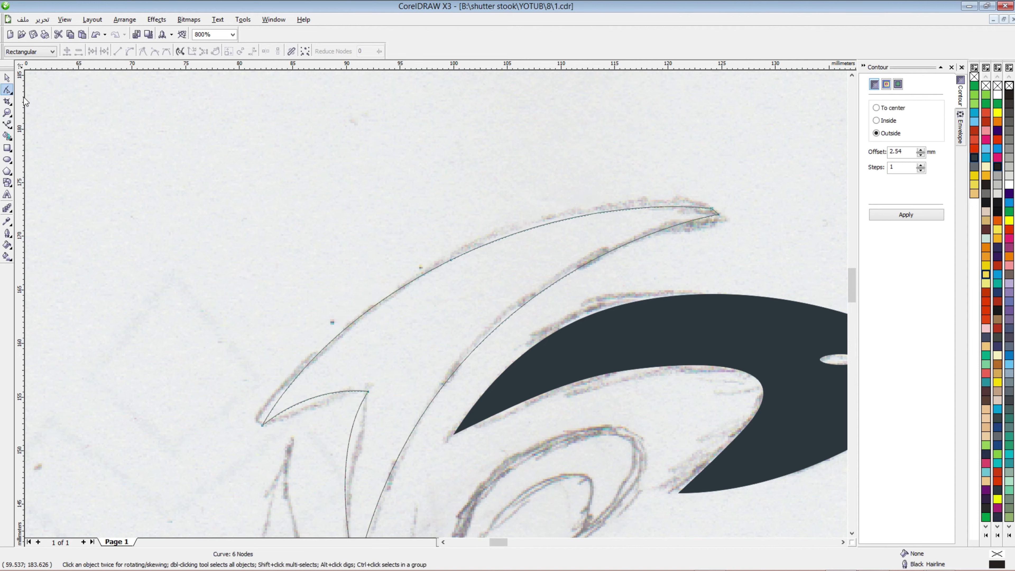
{"action": "double_click", "coordinate": [711, 208]}
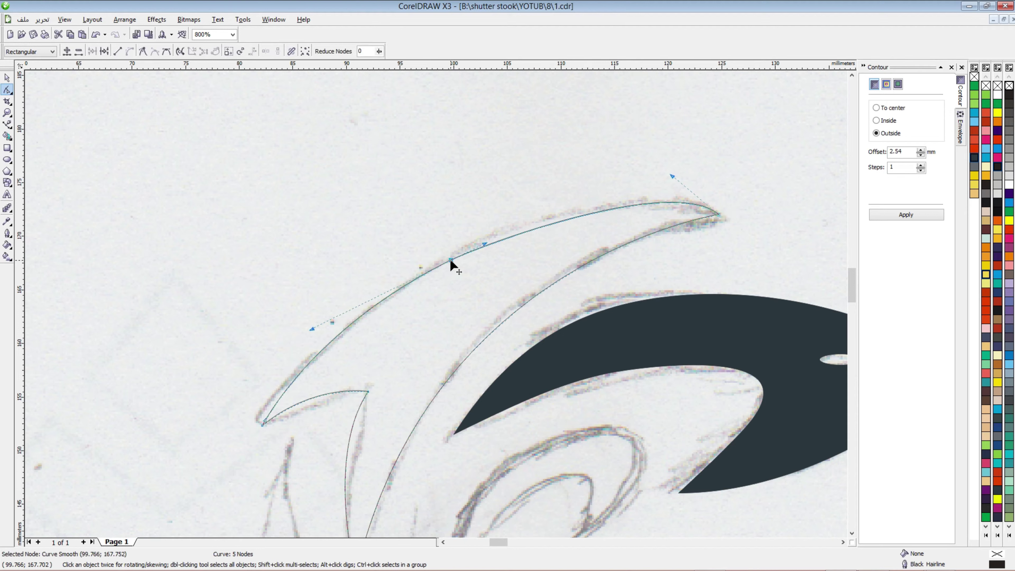
{"action": "double_click", "coordinate": [435, 267]}
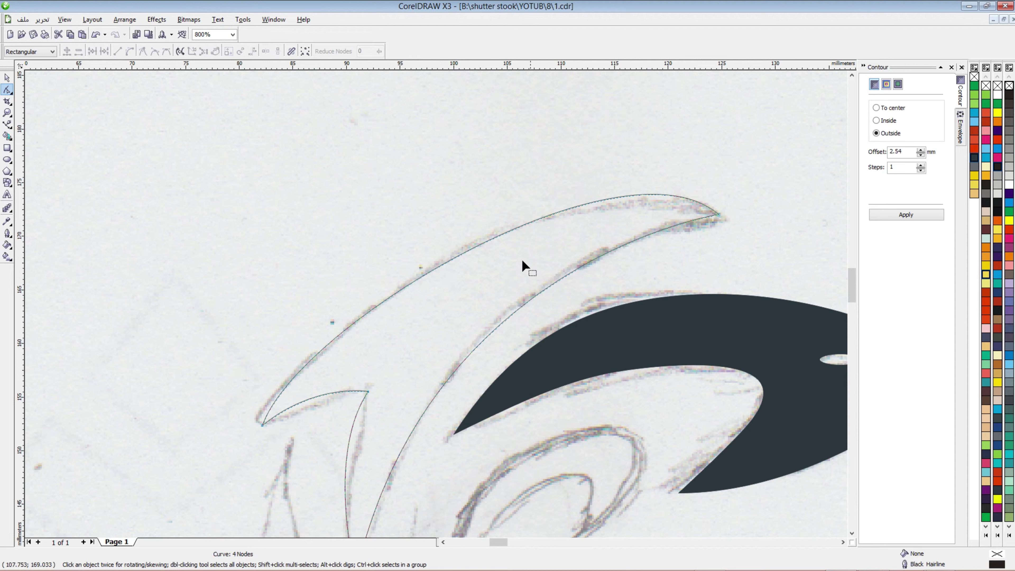
{"action": "left_click_drag", "start_coordinate": [264, 425], "coordinate": [256, 429]}
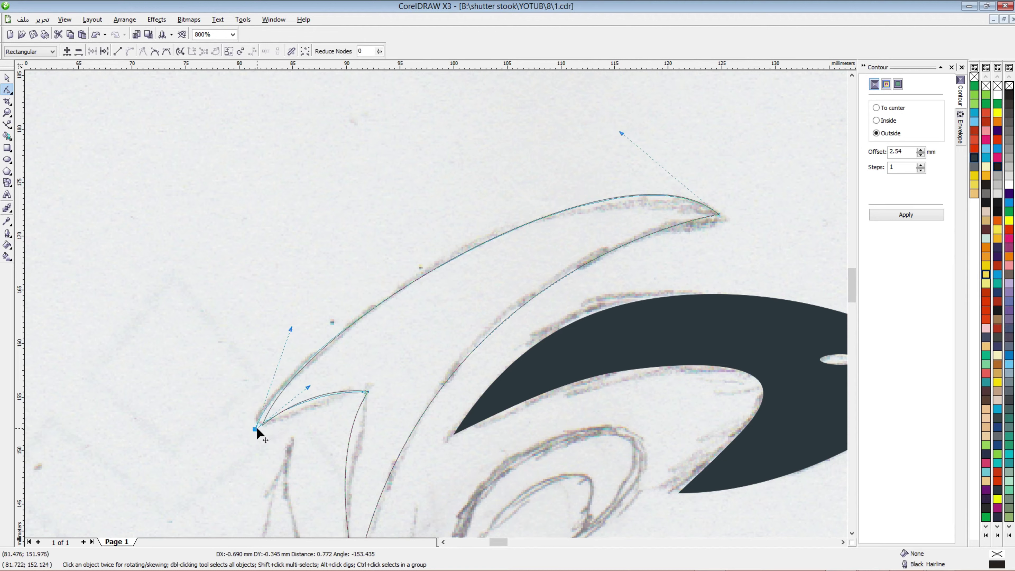
{"action": "left_click_drag", "start_coordinate": [625, 135], "coordinate": [595, 153]}
{"action": "left_click", "coordinate": [976, 159]}
{"action": "right_click", "coordinate": [975, 159]}
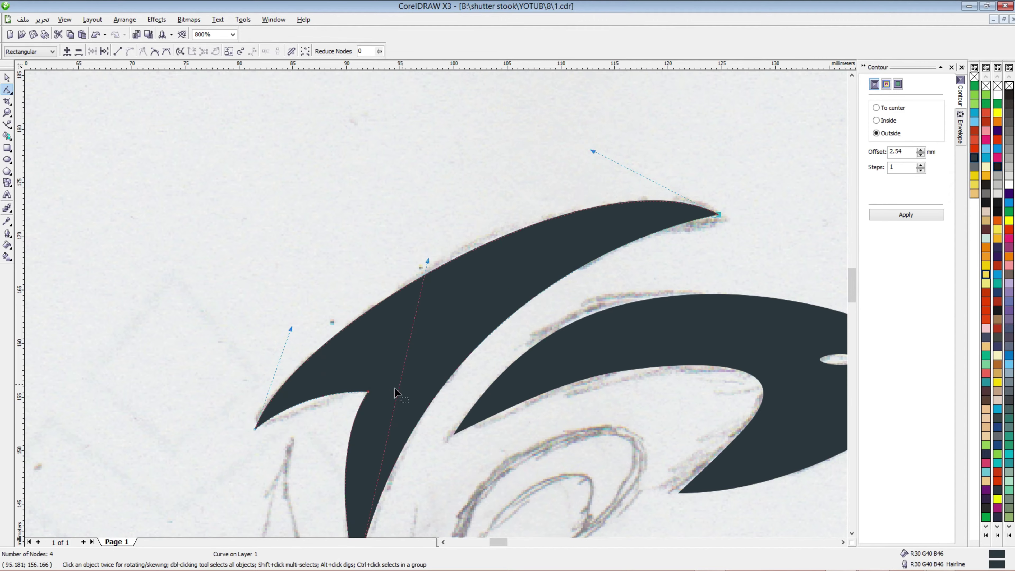
- Trace the outer edge of the sketched curl beneath the head with a Bezier curve, from its rear tip around to its front tip
{"action": "scroll", "coordinate": [437, 307], "scroll_direction": "down", "scroll_amount": 4}
{"action": "scroll", "coordinate": [438, 302], "scroll_direction": "up", "scroll_amount": 4}
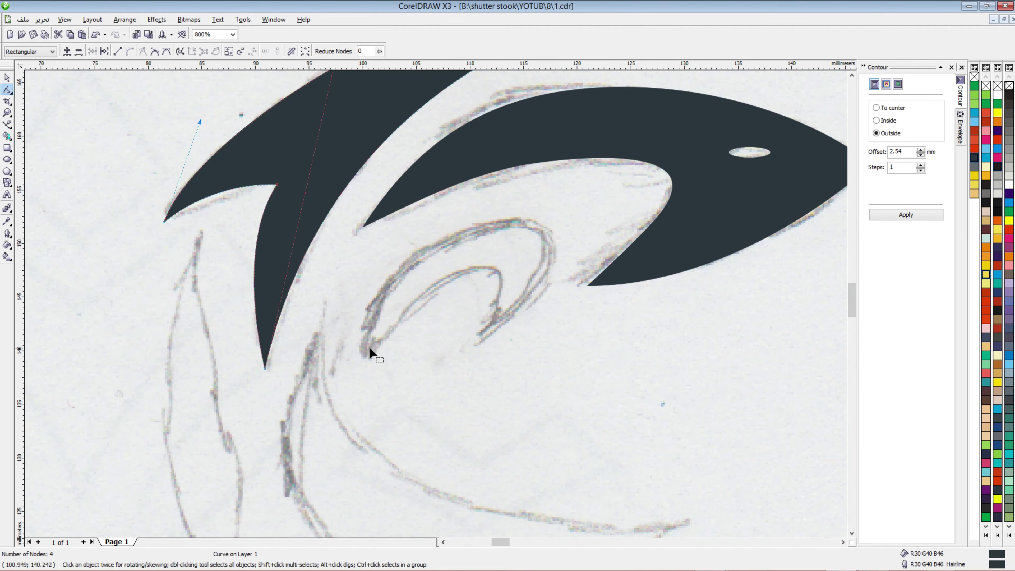
{"action": "left_click", "coordinate": [7, 124]}
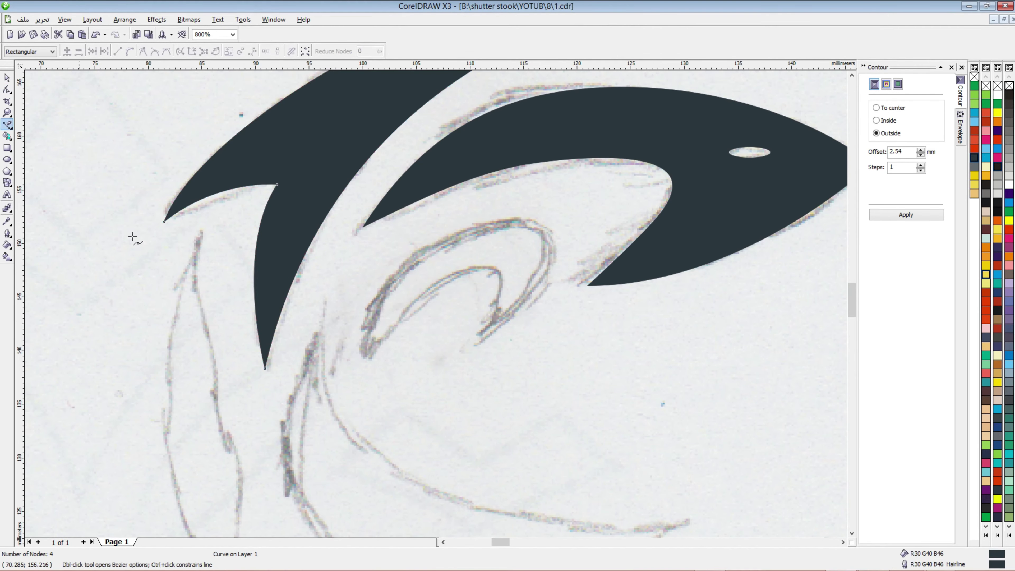
{"action": "left_click", "coordinate": [363, 361]}
{"action": "left_click_drag", "start_coordinate": [423, 256], "coordinate": [491, 220]}
{"action": "left_click_drag", "start_coordinate": [540, 277], "coordinate": [506, 342]}
{"action": "left_click", "coordinate": [480, 341]}
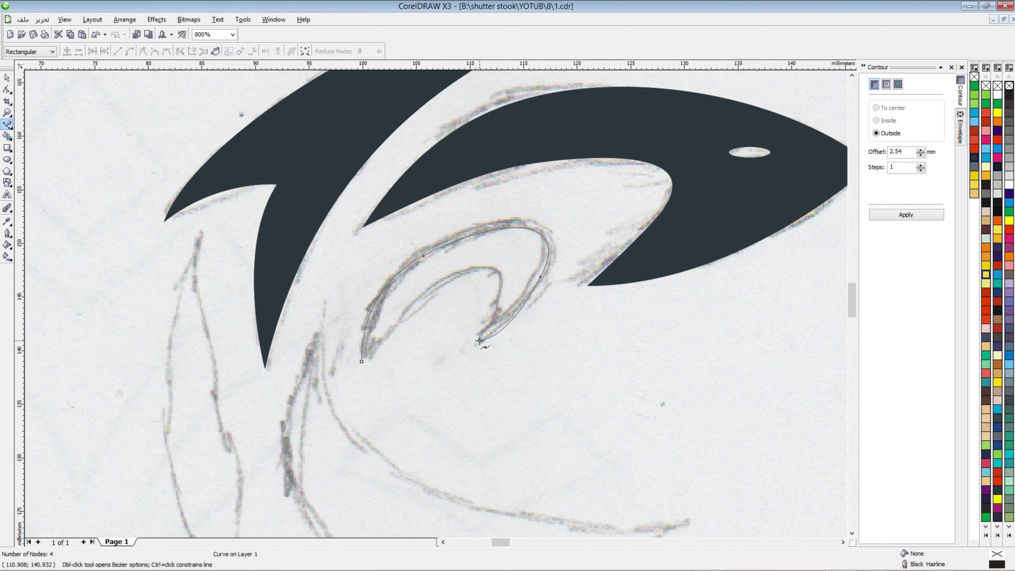
- Redo the curl's front tip node, trace the inner edge back towards the rear tip, and close the curve
{"action": "key", "text": "ctrl+z"}
{"action": "left_click_drag", "start_coordinate": [484, 332], "coordinate": [449, 349]}
{"action": "left_click_drag", "start_coordinate": [491, 270], "coordinate": [461, 270]}
{"action": "left_click_drag", "start_coordinate": [379, 343], "coordinate": [353, 390]}
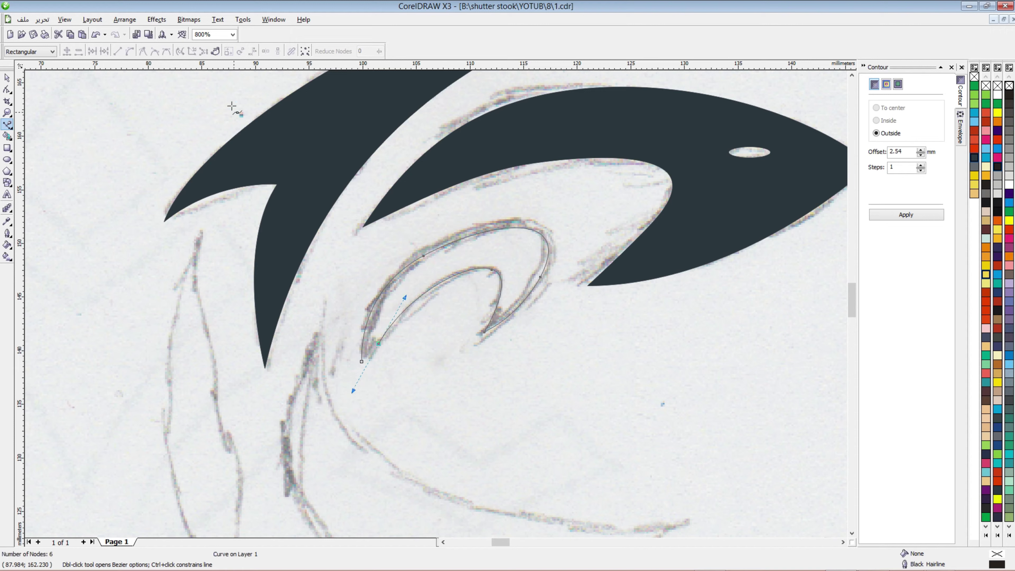
- Delete the middle node on the curl's outer edge, and set its fill and outline to dark slate R30 G40 B46
{"action": "left_click", "coordinate": [7, 89]}
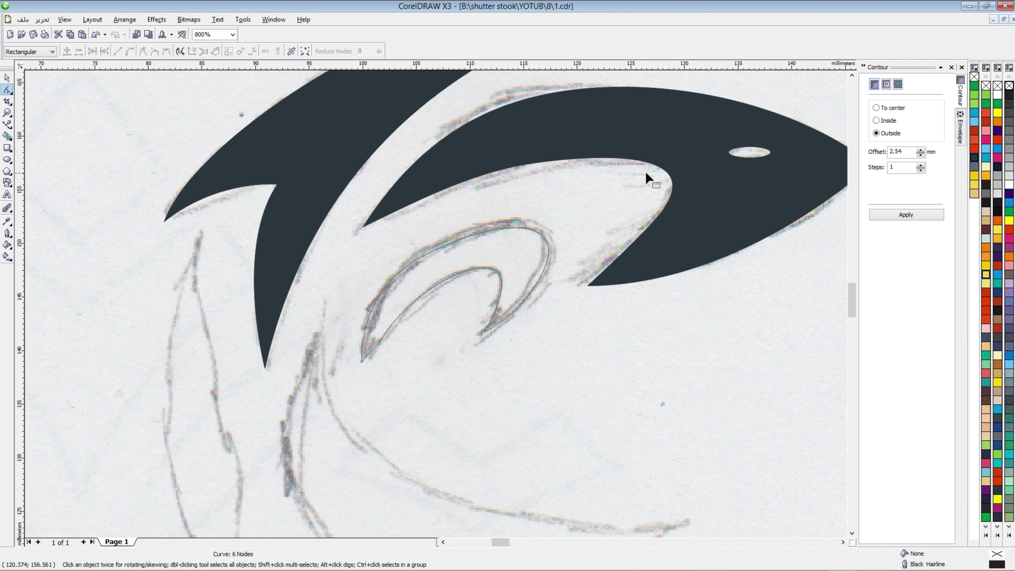
{"action": "left_click", "coordinate": [424, 259]}
{"action": "key", "text": "Delete"}
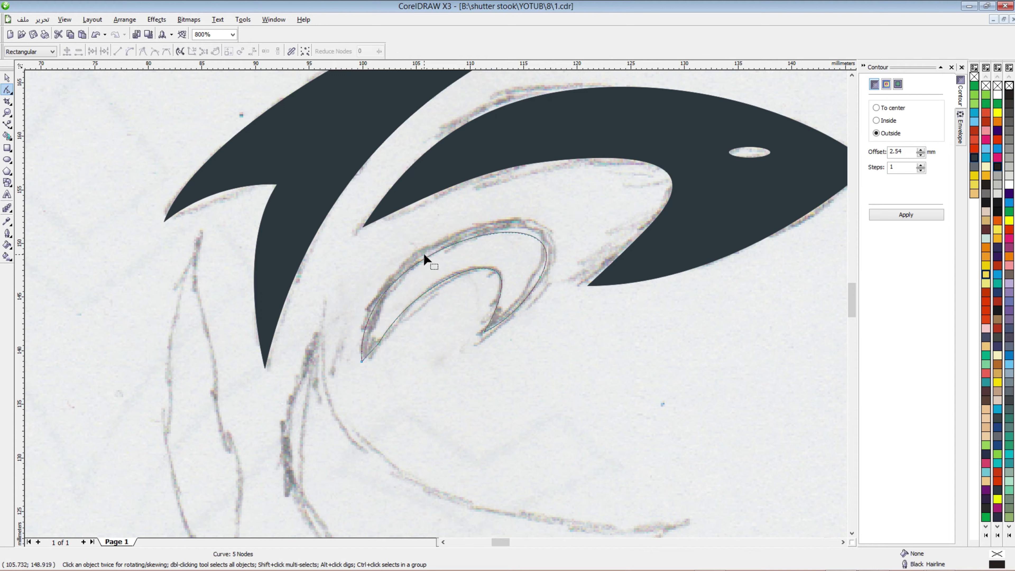
{"action": "left_click", "coordinate": [974, 160]}
{"action": "right_click", "coordinate": [974, 160]}
- Remove two nodes from the curl's inner edge and refit it to the sketch with one newly placed node
{"action": "left_click", "coordinate": [378, 343]}
{"action": "key", "text": "Delete"}
{"action": "left_click", "coordinate": [496, 278]}
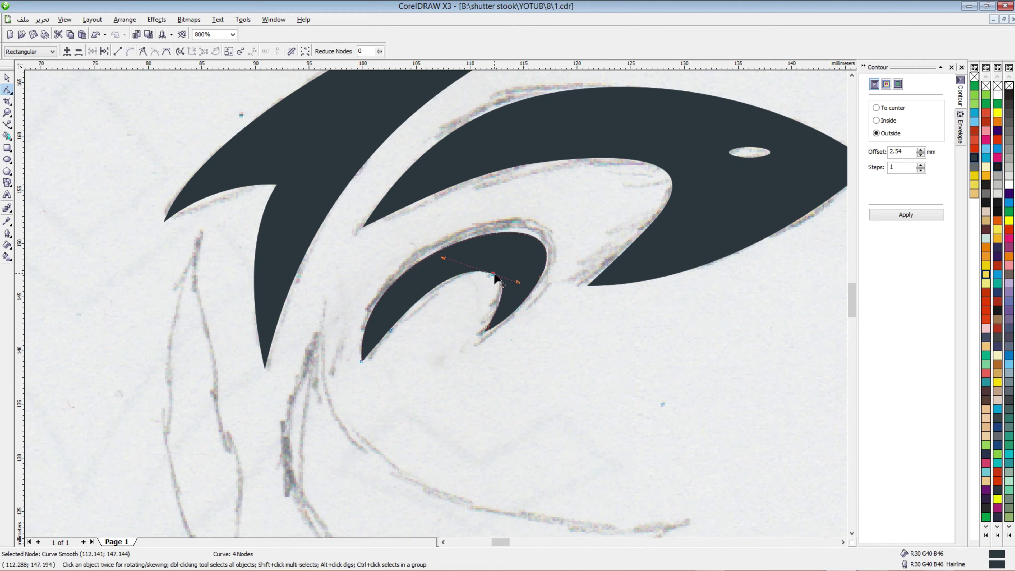
{"action": "key", "text": "Delete"}
{"action": "left_click_drag", "start_coordinate": [461, 295], "coordinate": [446, 286]}
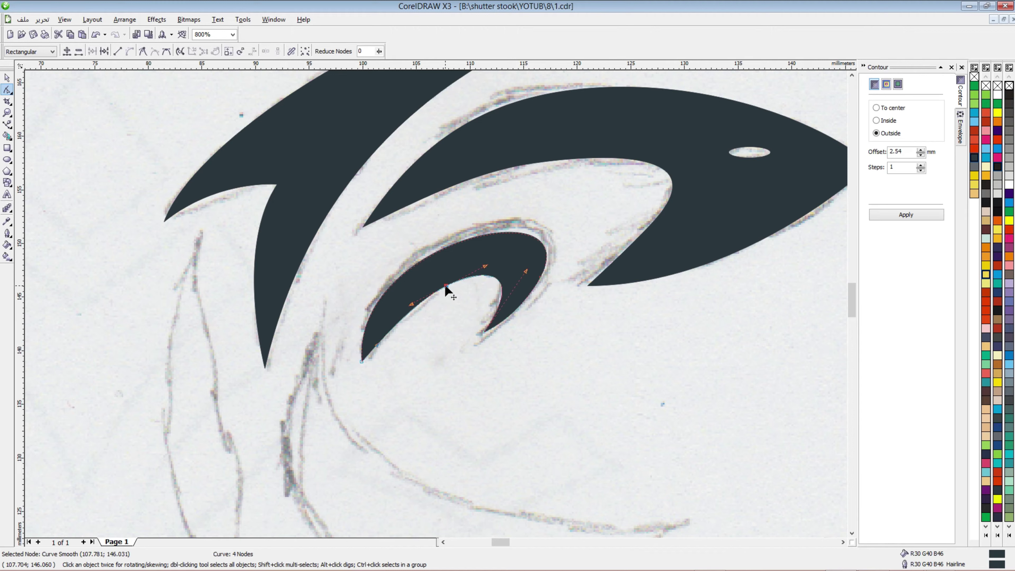
- Shift the curl's rear tip slightly towards the front, and add a node on its outer edge to push it outward
{"action": "left_click_drag", "start_coordinate": [366, 358], "coordinate": [371, 363]}
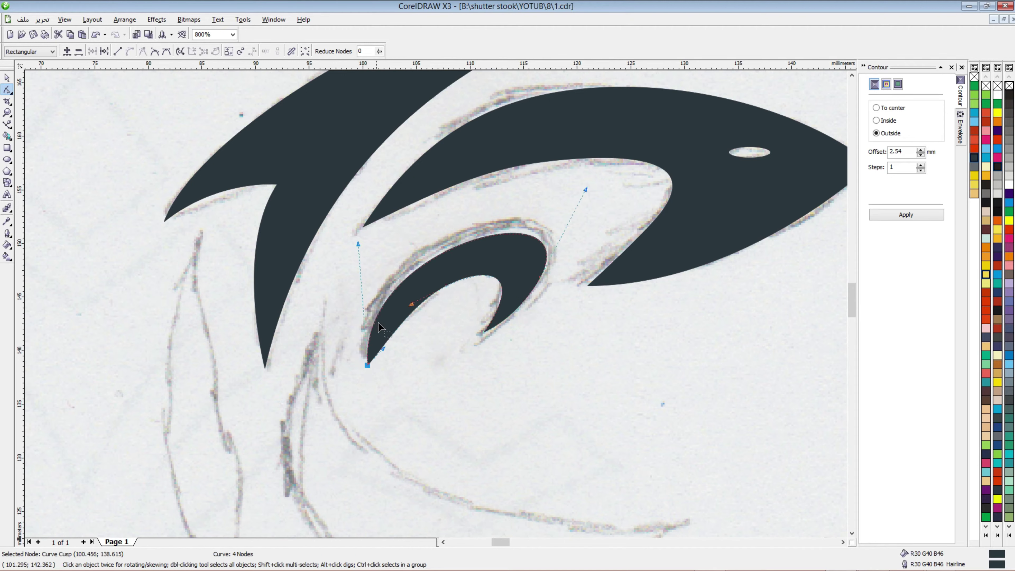
{"action": "double_click", "coordinate": [456, 247]}
{"action": "left_click_drag", "start_coordinate": [456, 247], "coordinate": [452, 240]}
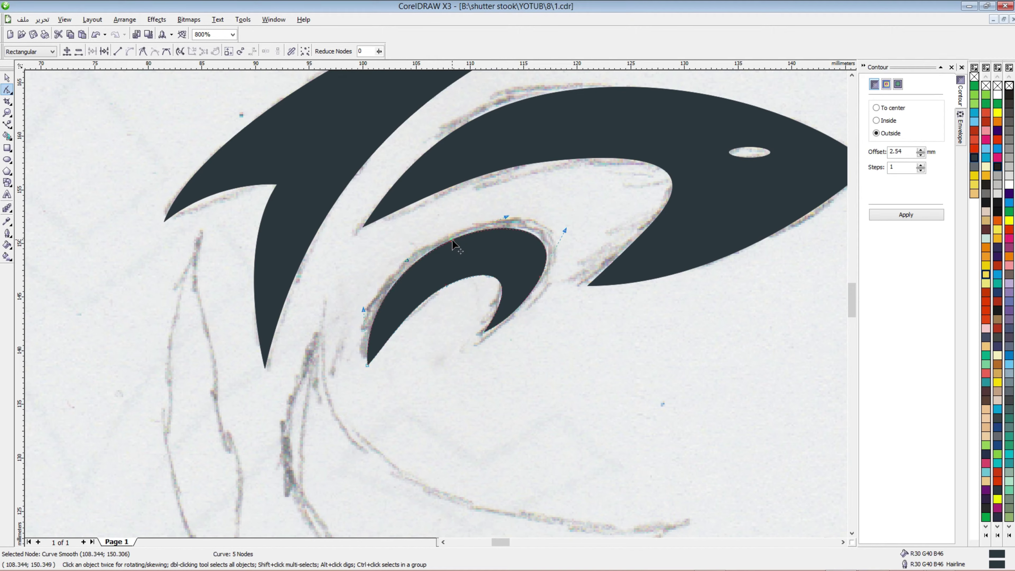
- Trace the upper edge of the large sketched wing below the curl with a Bezier curve, from its top tip to the front feather tip
{"action": "scroll", "coordinate": [430, 317], "scroll_direction": "down", "scroll_amount": 1}
{"action": "scroll", "coordinate": [466, 360], "scroll_direction": "down", "scroll_amount": 1}
{"action": "scroll", "coordinate": [436, 304], "scroll_direction": "up", "scroll_amount": 1}
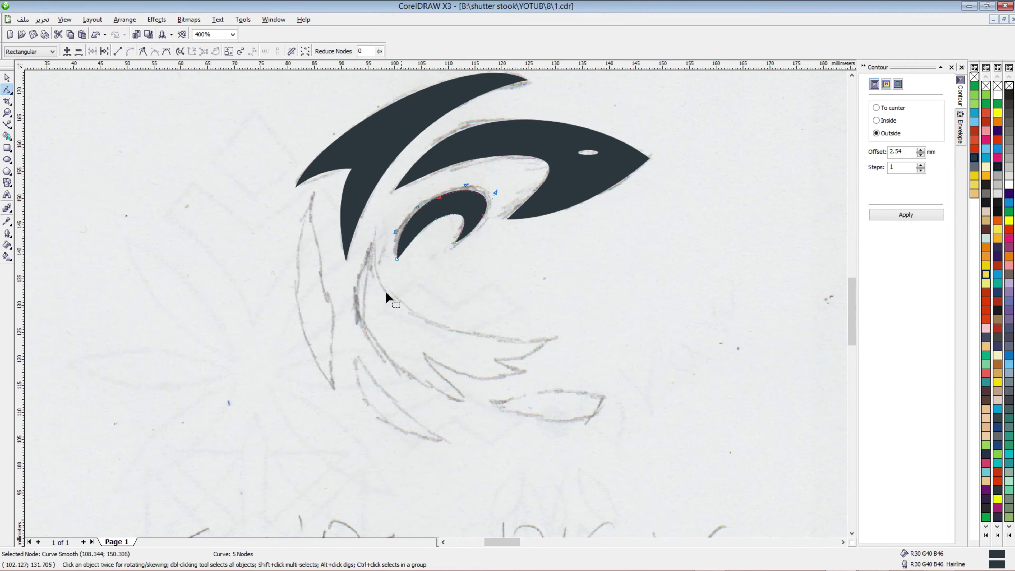
{"action": "left_click", "coordinate": [7, 125]}
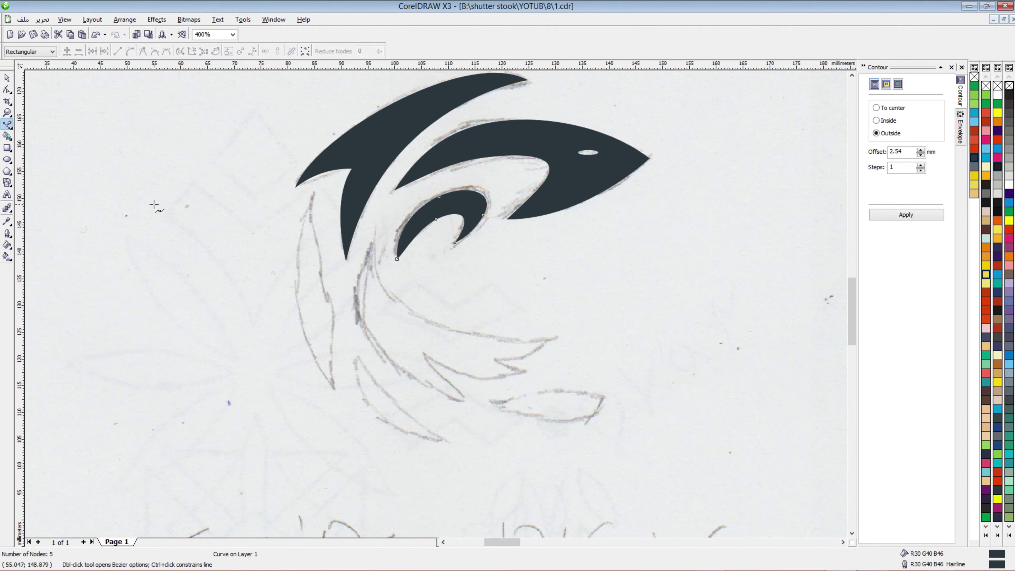
{"action": "scroll", "coordinate": [312, 192], "scroll_direction": "up", "scroll_amount": 1}
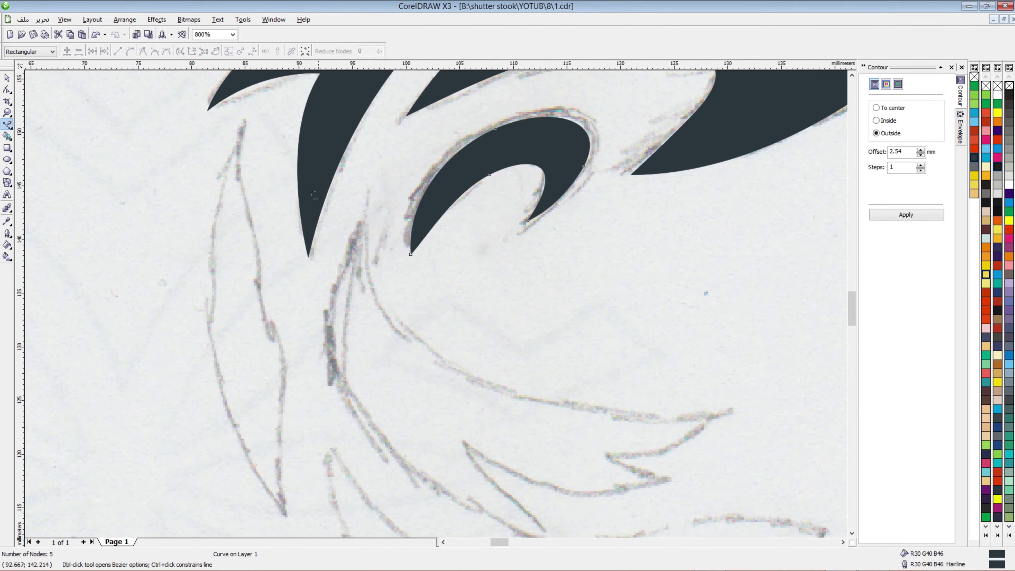
{"action": "left_click", "coordinate": [368, 201]}
{"action": "left_click_drag", "start_coordinate": [440, 364], "coordinate": [535, 395]}
{"action": "left_click_drag", "start_coordinate": [723, 417], "coordinate": [781, 408]}
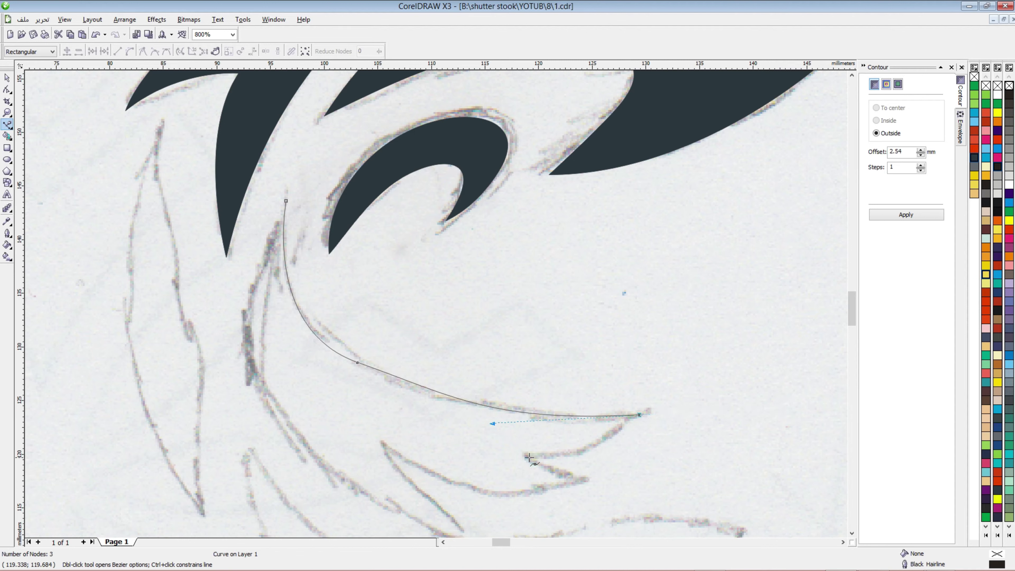
- Continue the wing curve around both feather notches and out to the lowest feather tip, making the deep notch and lowest tip sharp corners
{"action": "left_click_drag", "start_coordinate": [523, 457], "coordinate": [444, 453]}
{"action": "left_click_drag", "start_coordinate": [585, 483], "coordinate": [619, 483]}
{"action": "scroll", "coordinate": [495, 497], "scroll_direction": "down", "scroll_amount": 1}
{"action": "scroll", "coordinate": [495, 497], "scroll_direction": "up", "scroll_amount": 1}
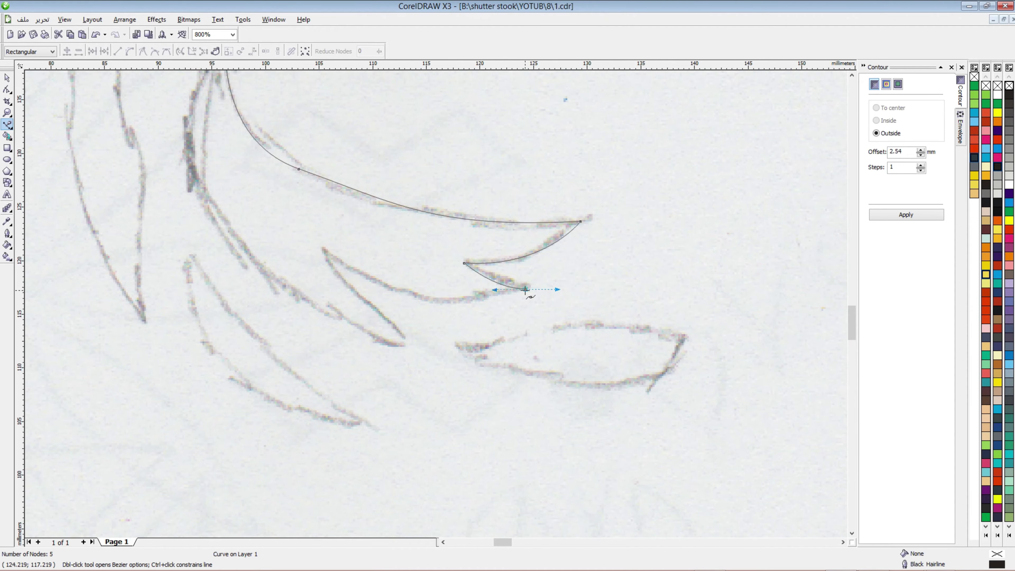
{"action": "left_click_drag", "start_coordinate": [327, 252], "coordinate": [226, 184]}
{"action": "left_click", "coordinate": [326, 252]}
{"action": "left_click_drag", "start_coordinate": [403, 345], "coordinate": [473, 383]}
{"action": "left_click", "coordinate": [404, 346]}
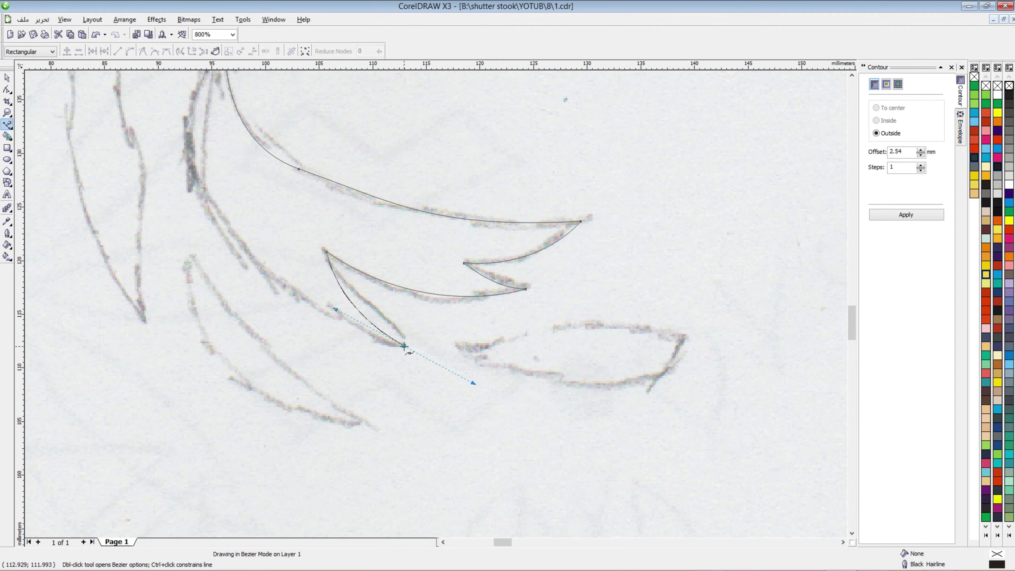
- Trace the wing's rear edge from the lowest feather tip back up to the top tip and close the curve
{"action": "left_click_drag", "start_coordinate": [253, 264], "coordinate": [193, 192]}
{"action": "scroll", "coordinate": [206, 183], "scroll_direction": "down", "scroll_amount": 3}
{"action": "scroll", "coordinate": [412, 228], "scroll_direction": "up", "scroll_amount": 3}
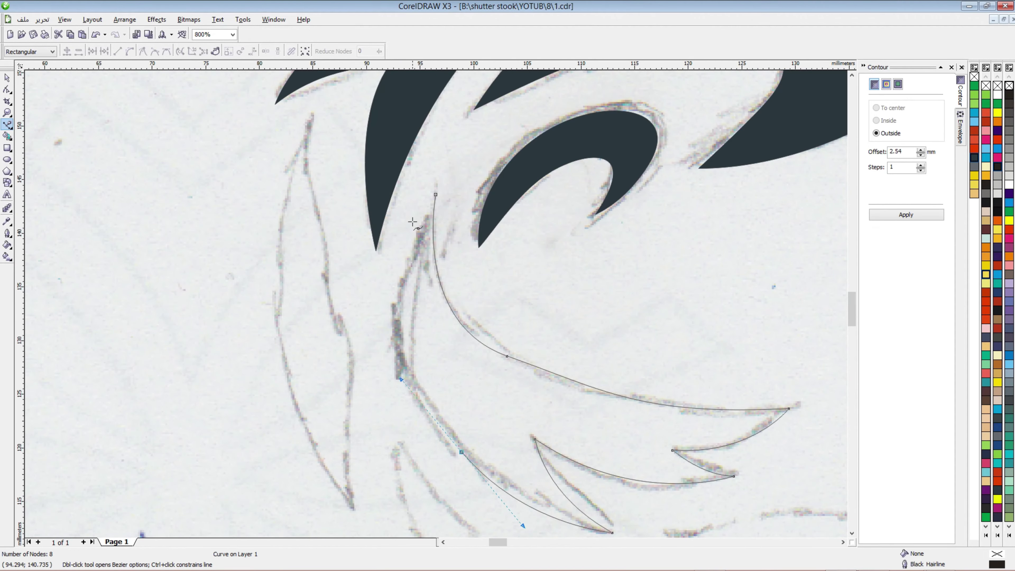
{"action": "left_click_drag", "start_coordinate": [424, 214], "coordinate": [463, 127]}
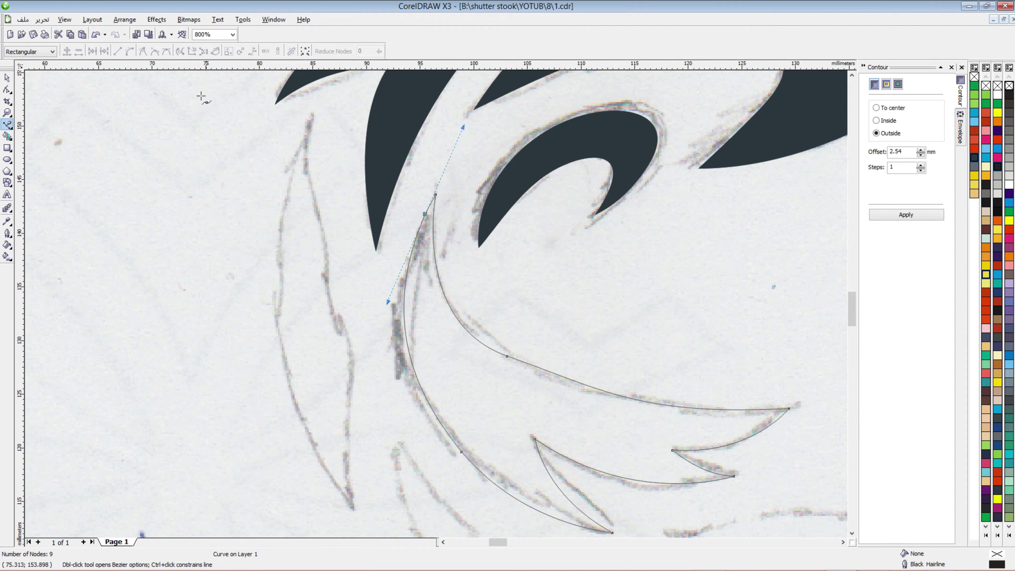
- Smooth the wing's upper edge by deleting its middle node, and colour the shape dark slate R30 G40 B46
{"action": "left_click", "coordinate": [6, 89]}
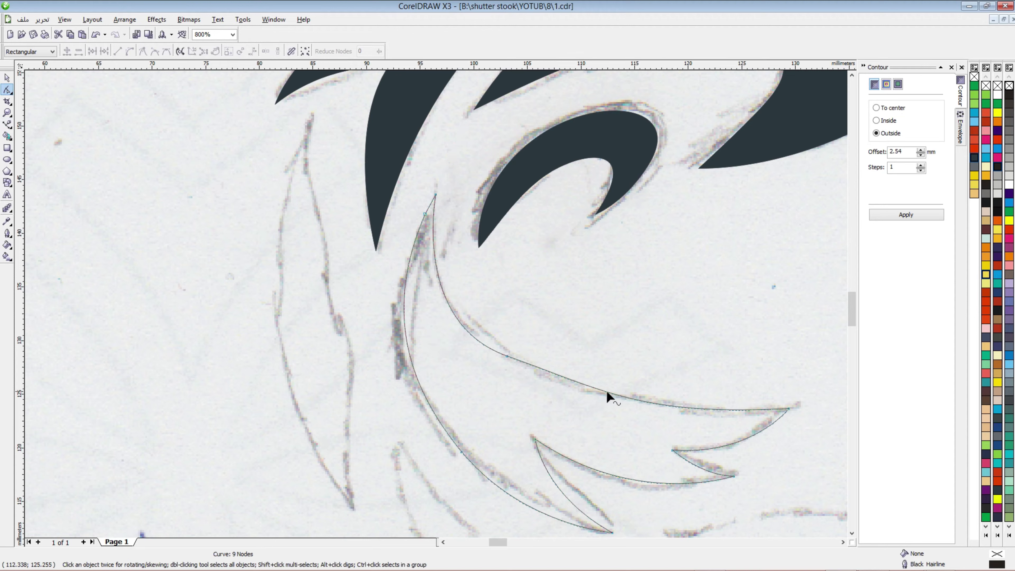
{"action": "left_click", "coordinate": [507, 356]}
{"action": "key", "text": "Delete"}
{"action": "scroll", "coordinate": [439, 301], "scroll_direction": "down", "scroll_amount": 3}
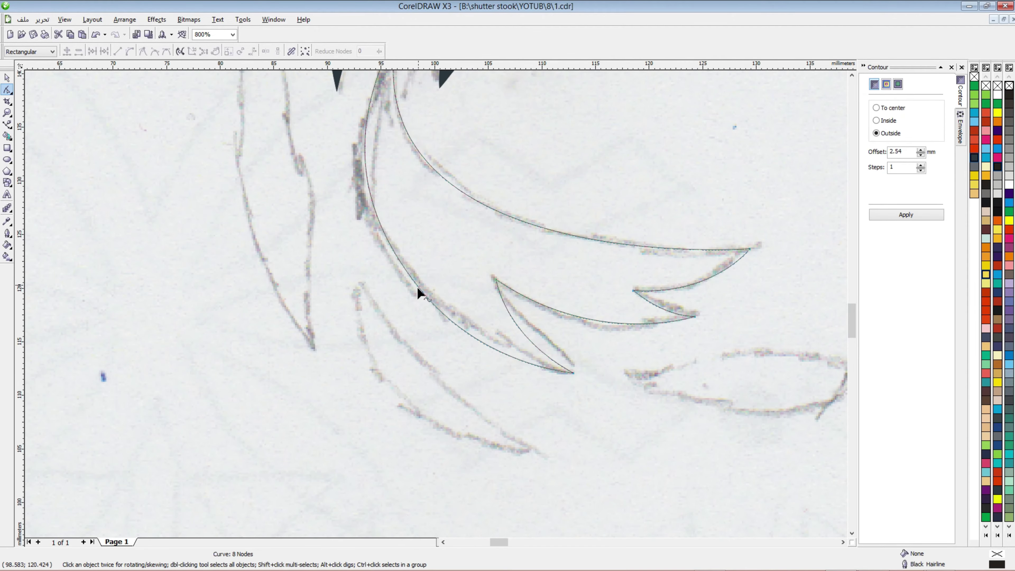
{"action": "left_click", "coordinate": [421, 294]}
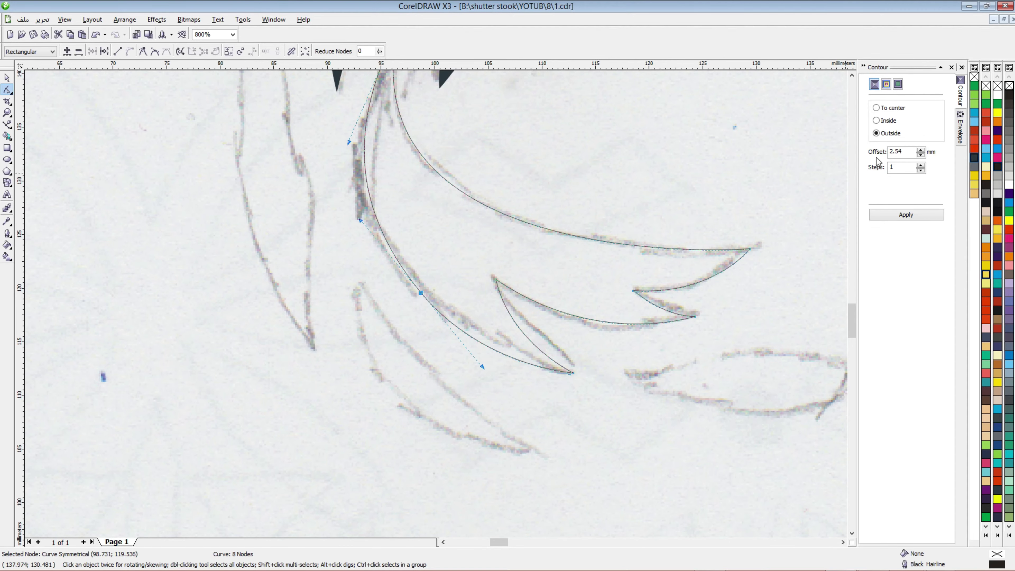
{"action": "left_click", "coordinate": [976, 157]}
- Trace the tall rear feather with a Bezier curve, down its front edge through a sharp mid corner, around the lower tip, back to the top, and close it
{"action": "scroll", "coordinate": [363, 228], "scroll_direction": "down", "scroll_amount": 3}
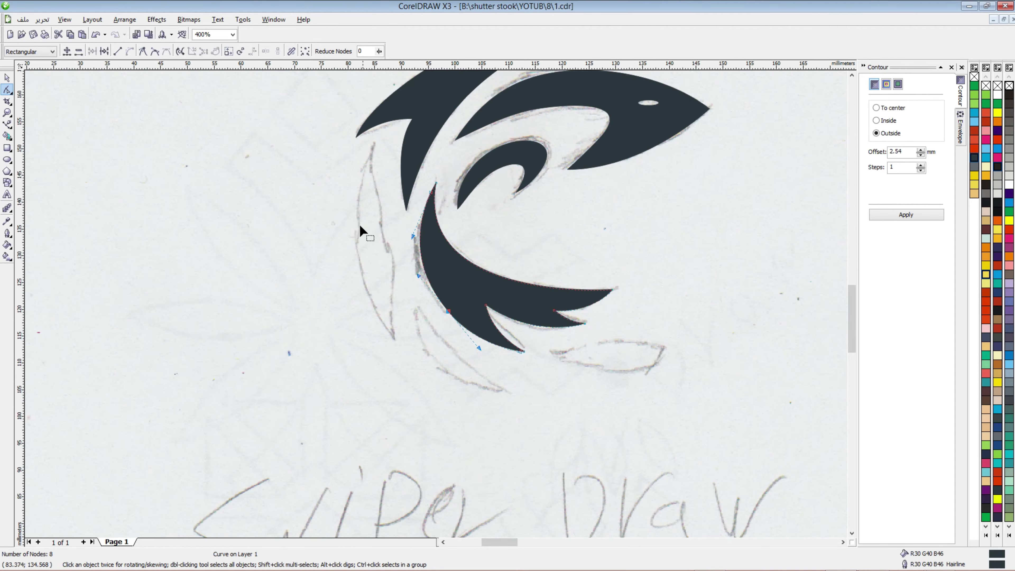
{"action": "scroll", "coordinate": [240, 224], "scroll_direction": "up", "scroll_amount": 3}
{"action": "left_click", "coordinate": [8, 124]}
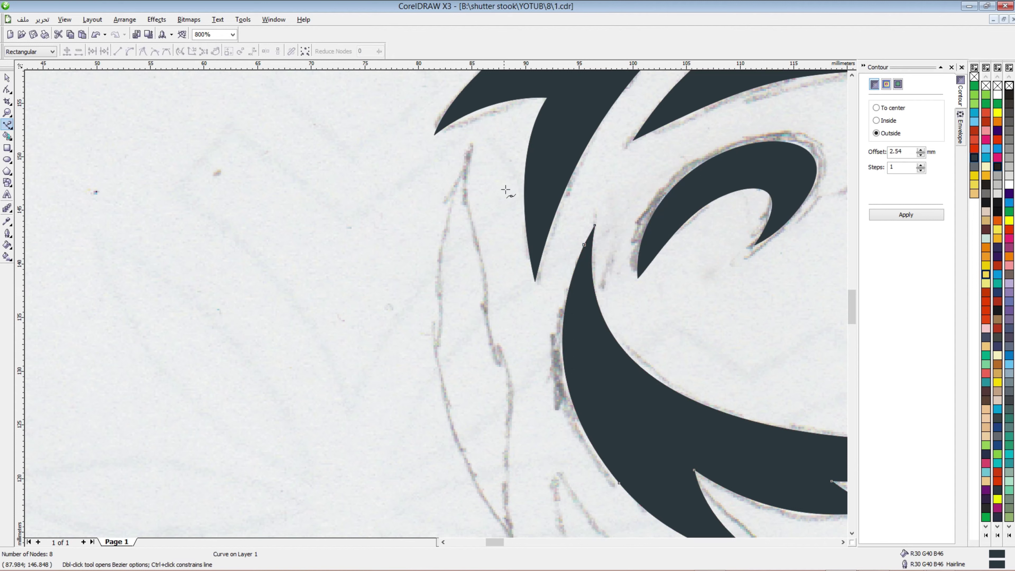
{"action": "left_click", "coordinate": [488, 151]}
{"action": "left_click_drag", "start_coordinate": [508, 376], "coordinate": [569, 487]}
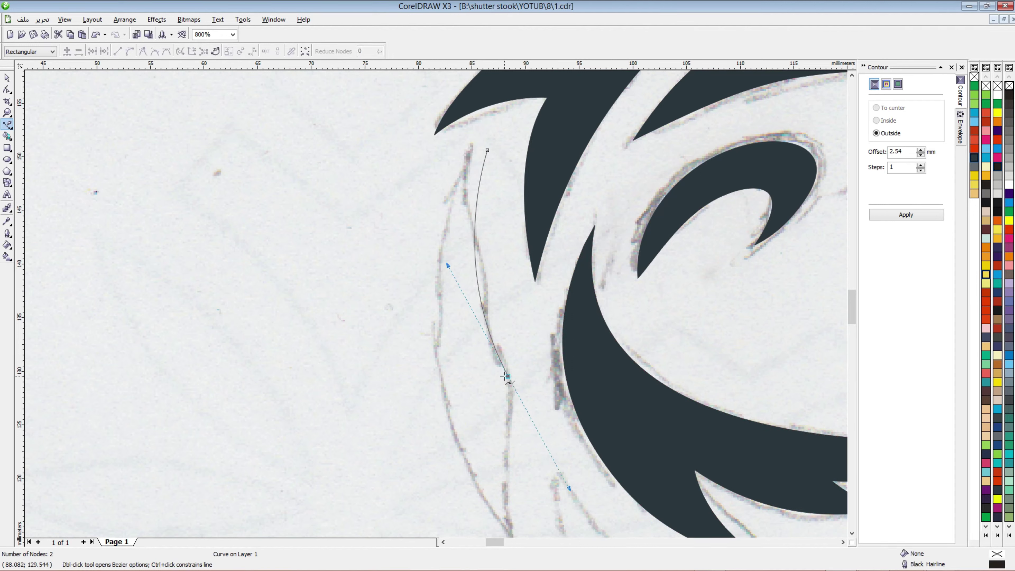
{"action": "double_click", "coordinate": [507, 376]}
{"action": "scroll", "coordinate": [501, 447], "scroll_direction": "down", "scroll_amount": 1}
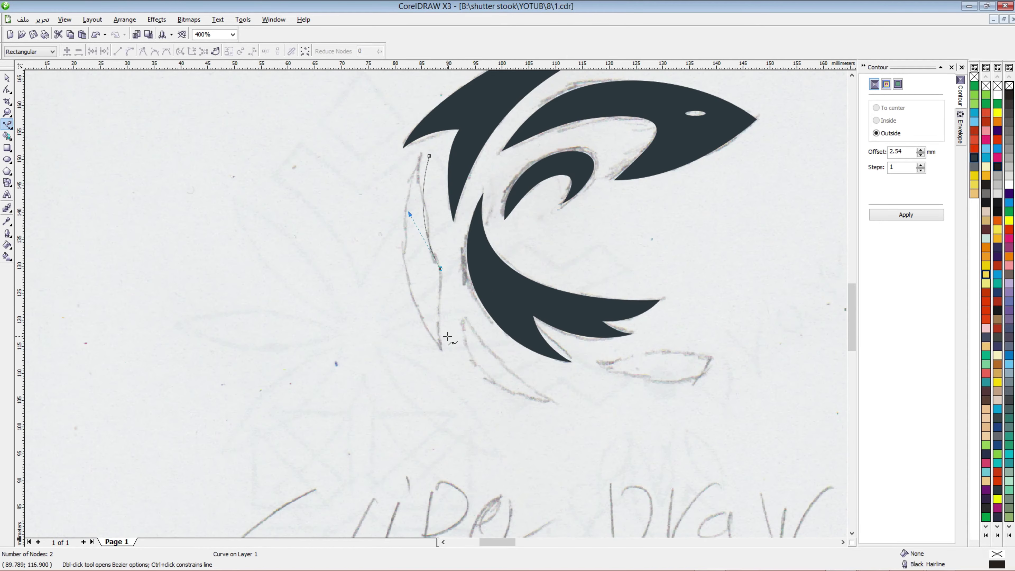
{"action": "left_click_drag", "start_coordinate": [442, 347], "coordinate": [458, 391]}
{"action": "left_click", "coordinate": [443, 348]}
{"action": "left_click_drag", "start_coordinate": [423, 161], "coordinate": [477, 108]}
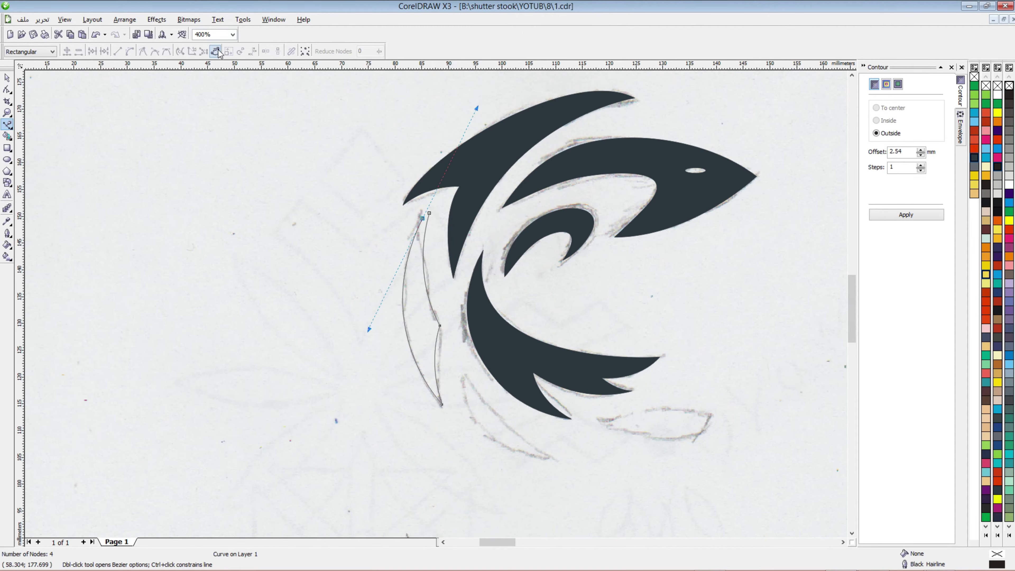
- Delete the rear feather's extra top node, fit its rear edge with a new node, and set fill and outline to dark slate
{"action": "scroll", "coordinate": [418, 234], "scroll_direction": "up", "scroll_amount": 1}
{"action": "left_click", "coordinate": [8, 89]}
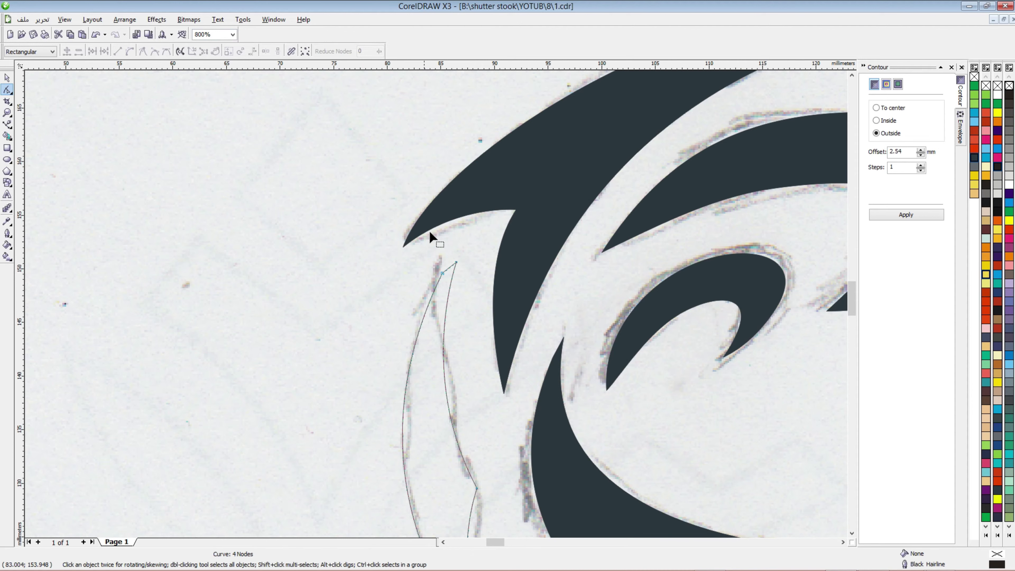
{"action": "double_click", "coordinate": [443, 274]}
{"action": "scroll", "coordinate": [442, 310], "scroll_direction": "down", "scroll_amount": 1}
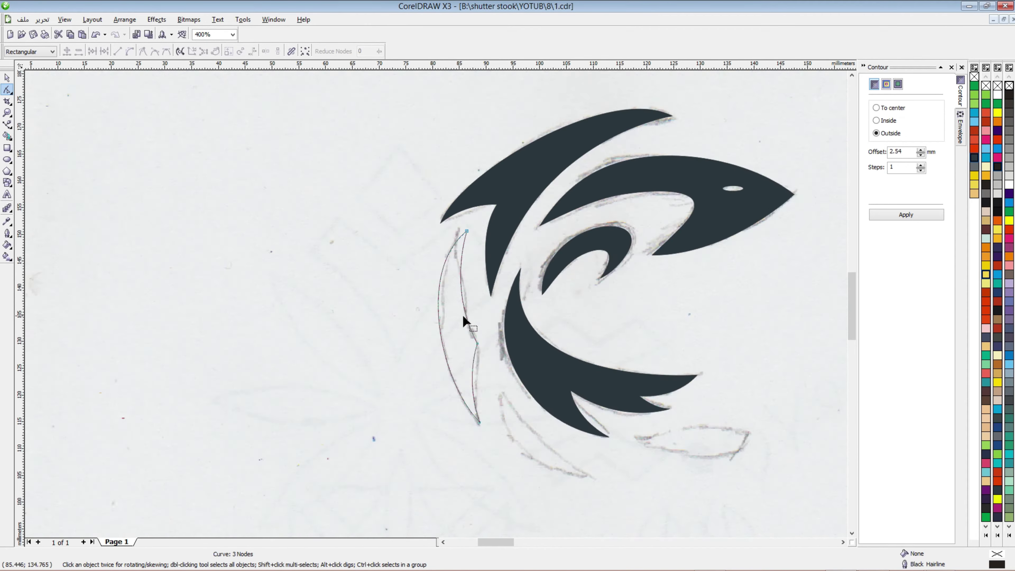
{"action": "scroll", "coordinate": [463, 313], "scroll_direction": "up", "scroll_amount": 1}
{"action": "left_click_drag", "start_coordinate": [380, 282], "coordinate": [386, 288]}
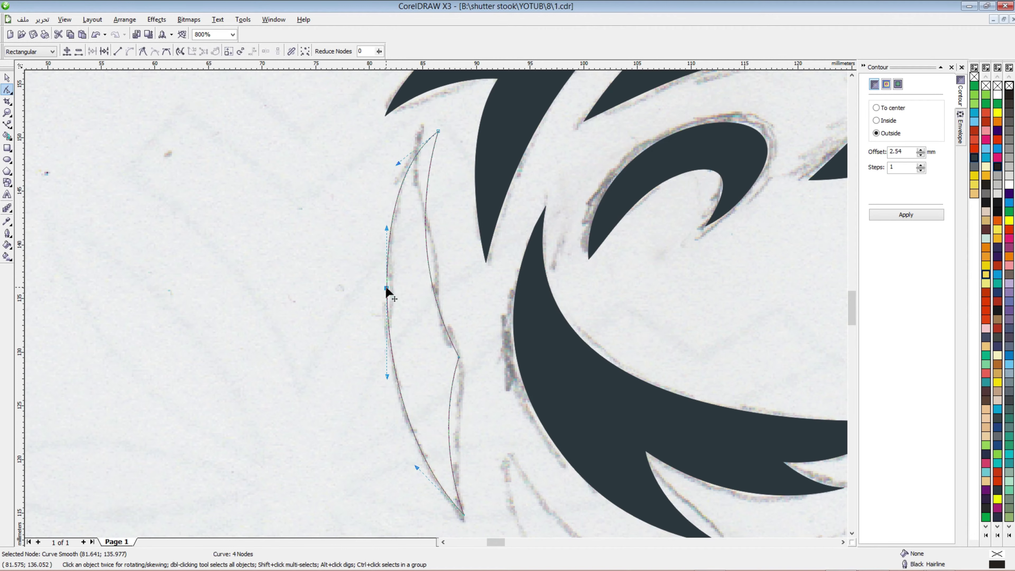
{"action": "left_click", "coordinate": [975, 158]}
{"action": "right_click", "coordinate": [976, 159]}
- Trace the small crescent feather below the wing with a closed Bezier curve, from its top to a sharp lower tip and back up
{"action": "scroll", "coordinate": [660, 310], "scroll_direction": "down", "scroll_amount": 2}
{"action": "scroll", "coordinate": [422, 335], "scroll_direction": "up", "scroll_amount": 2}
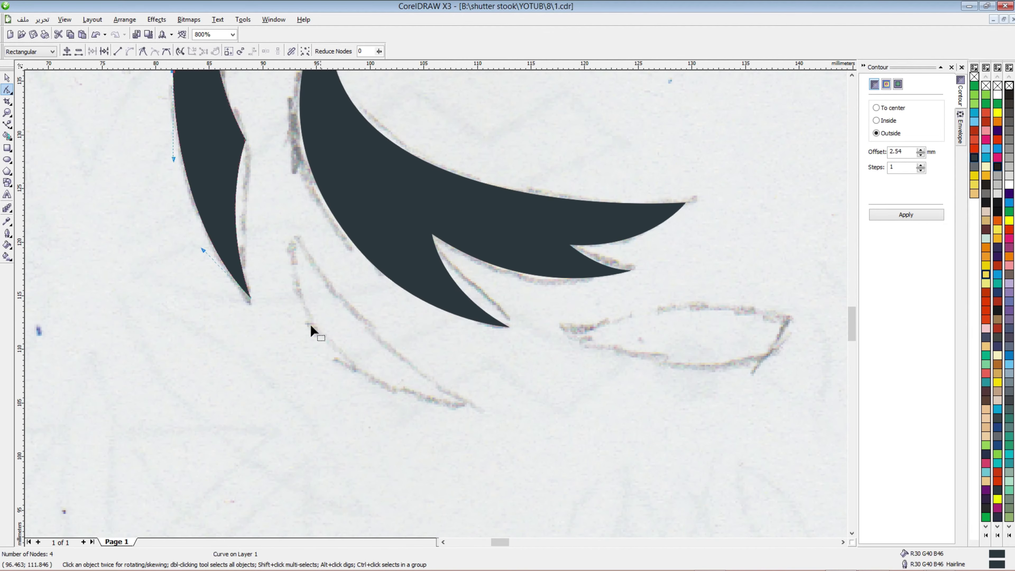
{"action": "left_click", "coordinate": [7, 124]}
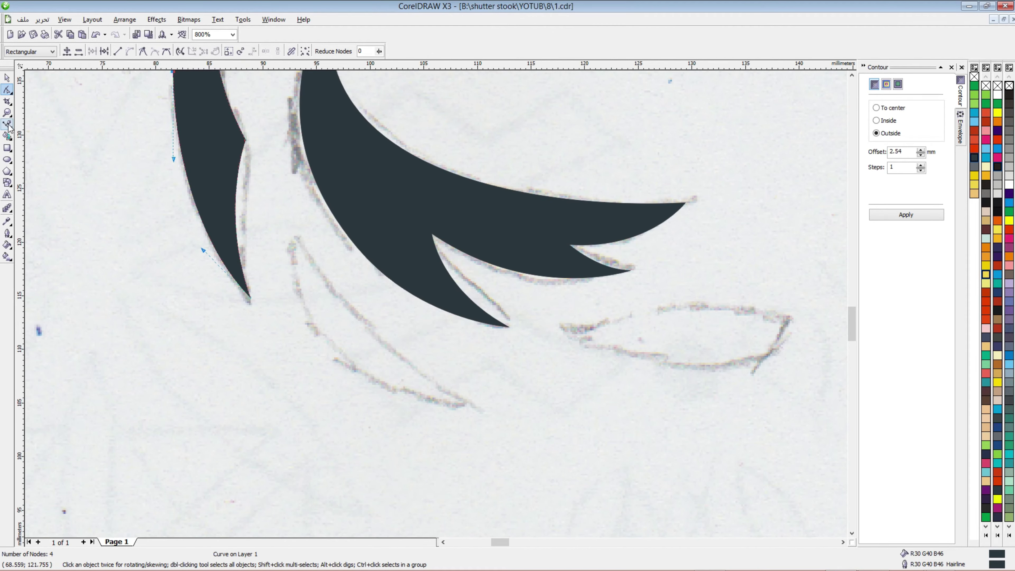
{"action": "left_click", "coordinate": [294, 240]}
{"action": "left_click_drag", "start_coordinate": [465, 401], "coordinate": [568, 457]}
{"action": "left_click", "coordinate": [466, 402]}
{"action": "left_click_drag", "start_coordinate": [292, 250], "coordinate": [272, 88]}
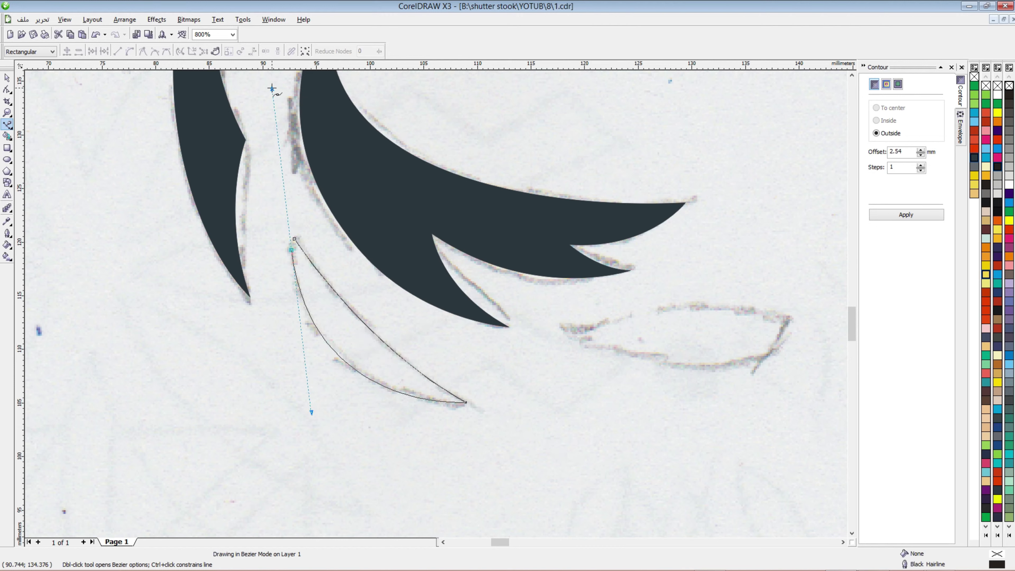
- Remove the crescent feather's extra top node and fill the shape with dark slate
{"action": "left_click", "coordinate": [7, 90]}
{"action": "double_click", "coordinate": [292, 249]}
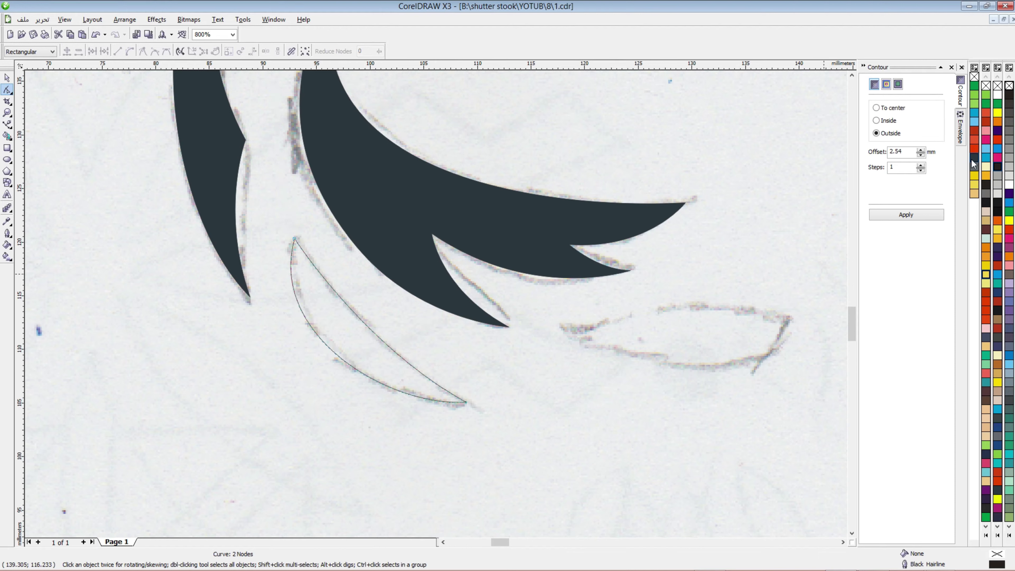
{"action": "left_click", "coordinate": [972, 159]}
- Trace the sketched leaf shape near the wing's lower front as a closed Bezier curve, and set its fill and outline to dark slate
{"action": "scroll", "coordinate": [485, 316], "scroll_direction": "down", "scroll_amount": 1}
{"action": "scroll", "coordinate": [399, 291], "scroll_direction": "up", "scroll_amount": 1}
{"action": "left_click", "coordinate": [7, 124]}
{"action": "left_click", "coordinate": [339, 302]}
{"action": "left_click_drag", "start_coordinate": [477, 271], "coordinate": [544, 277]}
{"action": "left_click_drag", "start_coordinate": [487, 329], "coordinate": [419, 333]}
{"action": "left_click", "coordinate": [351, 308]}
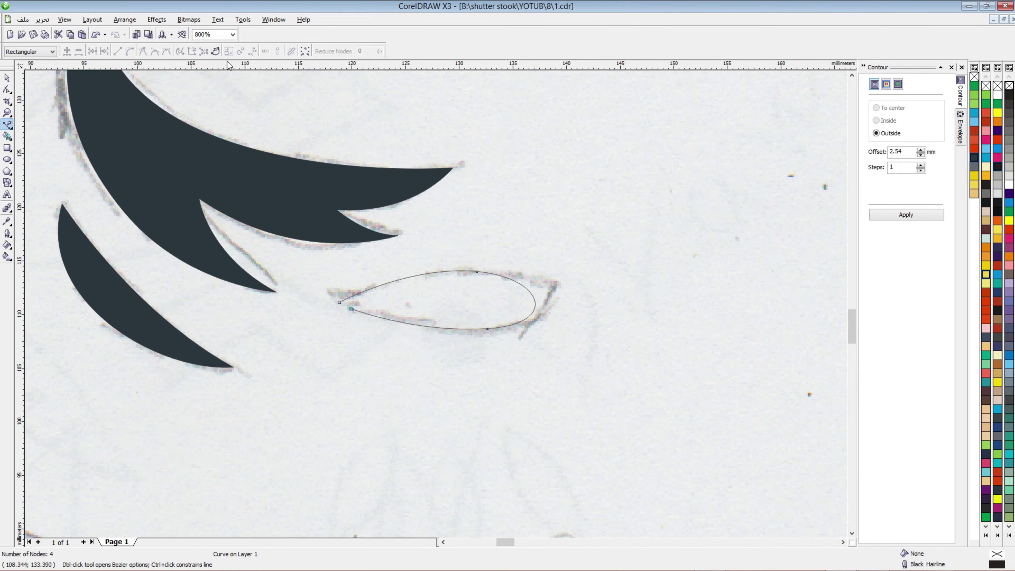
{"action": "left_click", "coordinate": [974, 157]}
{"action": "right_click", "coordinate": [974, 157]}
- Select all seven traced bird shapes together
{"action": "scroll", "coordinate": [427, 287], "scroll_direction": "down", "scroll_amount": 3}
{"action": "scroll", "coordinate": [442, 265], "scroll_direction": "up", "scroll_amount": 1}
{"action": "key", "text": "space"}
{"action": "left_click", "coordinate": [193, 137]}
{"action": "left_click_drag", "start_coordinate": [205, 138], "coordinate": [515, 403]}
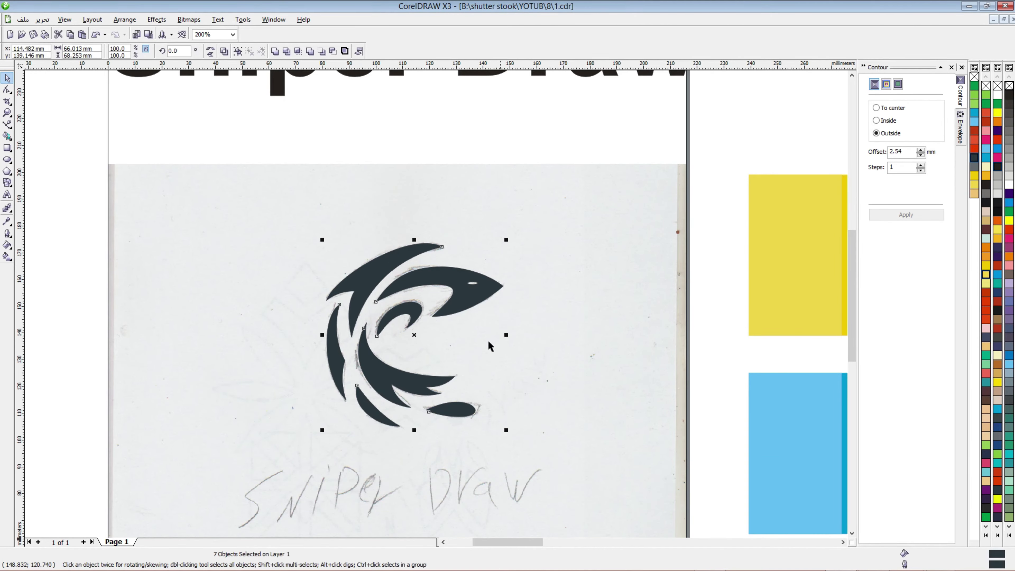
- Place a copy of the seven bird shapes beside the yellow and blue colour swatches
{"action": "scroll", "coordinate": [514, 403], "scroll_direction": "down", "scroll_amount": 2}
{"action": "left_click_drag", "start_coordinate": [431, 307], "coordinate": [814, 294]}
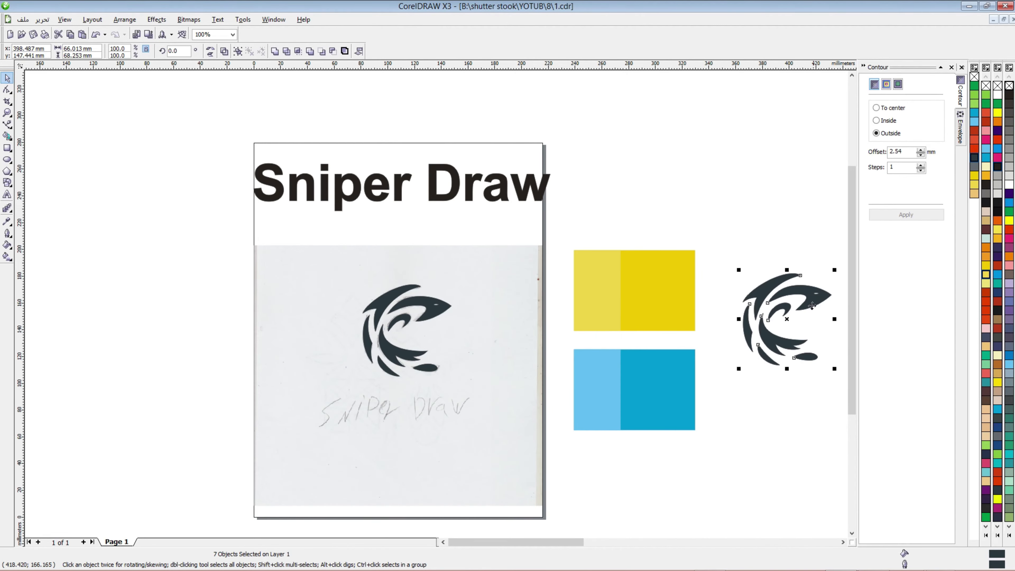
{"action": "scroll", "coordinate": [815, 295], "scroll_direction": "up", "scroll_amount": 2}
{"action": "left_click", "coordinate": [429, 321]}
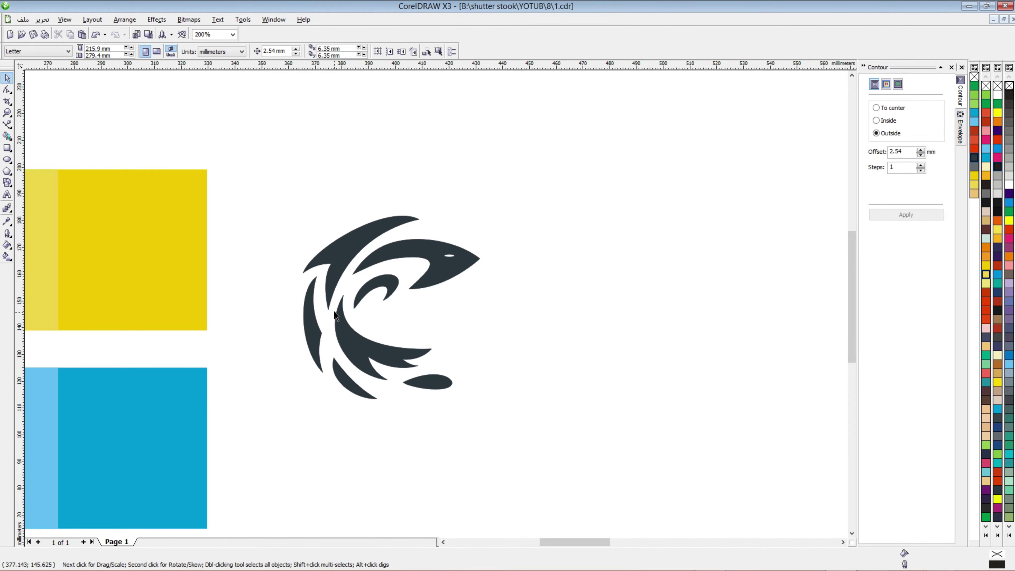
- Set the fill and outline of all seven shapes of the copied bird to golden yellow (R236 G200 B41)
{"action": "scroll", "coordinate": [374, 288], "scroll_direction": "up", "scroll_amount": 2}
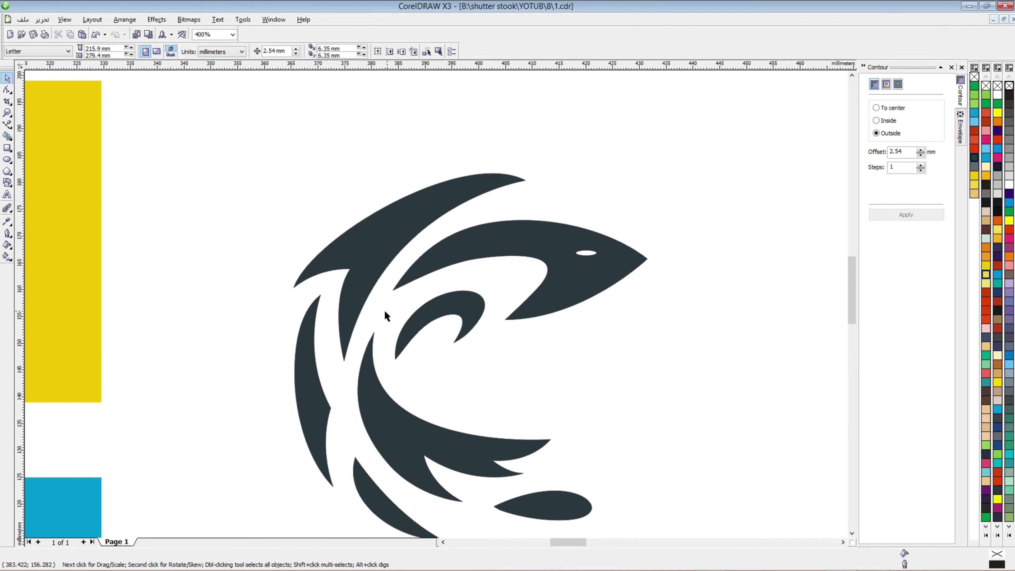
{"action": "scroll", "coordinate": [384, 310], "scroll_direction": "down", "scroll_amount": 2}
{"action": "scroll", "coordinate": [459, 309], "scroll_direction": "down", "scroll_amount": 4}
{"action": "scroll", "coordinate": [387, 284], "scroll_direction": "up", "scroll_amount": 4}
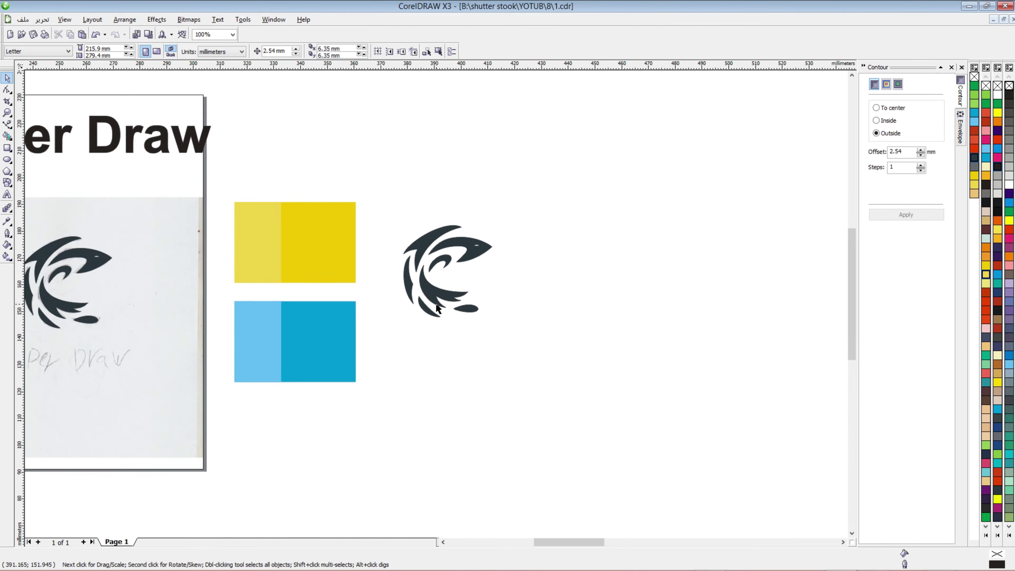
{"action": "scroll", "coordinate": [496, 237], "scroll_direction": "up", "scroll_amount": 1}
{"action": "left_click", "coordinate": [489, 288]}
{"action": "left_click", "coordinate": [324, 305], "text": "shift"}
{"action": "left_click", "coordinate": [252, 417], "text": "shift"}
{"action": "left_click", "coordinate": [325, 448], "text": "shift"}
{"action": "scroll", "coordinate": [330, 466], "scroll_direction": "down", "scroll_amount": 1}
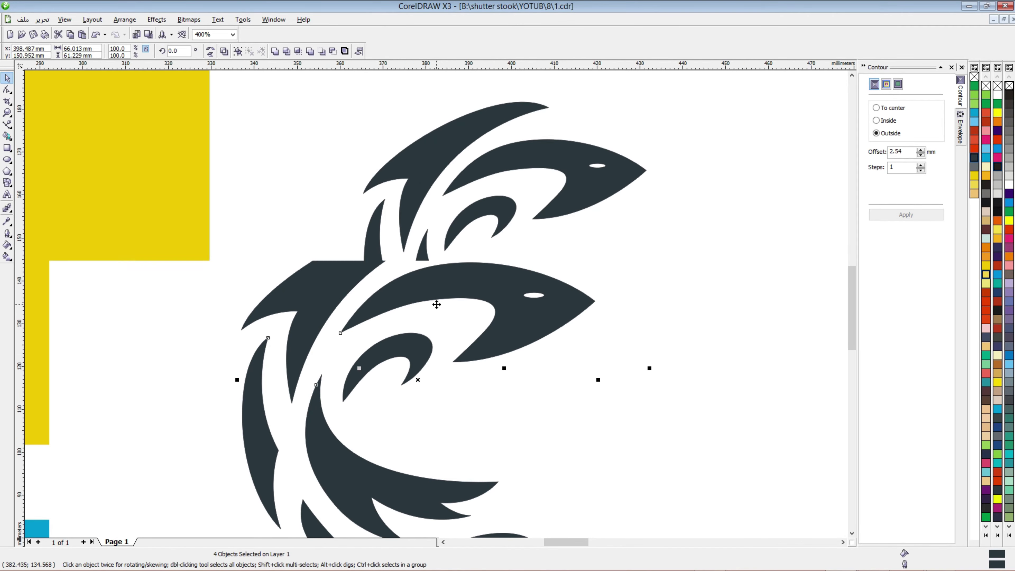
{"action": "scroll", "coordinate": [465, 327], "scroll_direction": "up", "scroll_amount": 1}
{"action": "left_click", "coordinate": [397, 354], "text": "shift"}
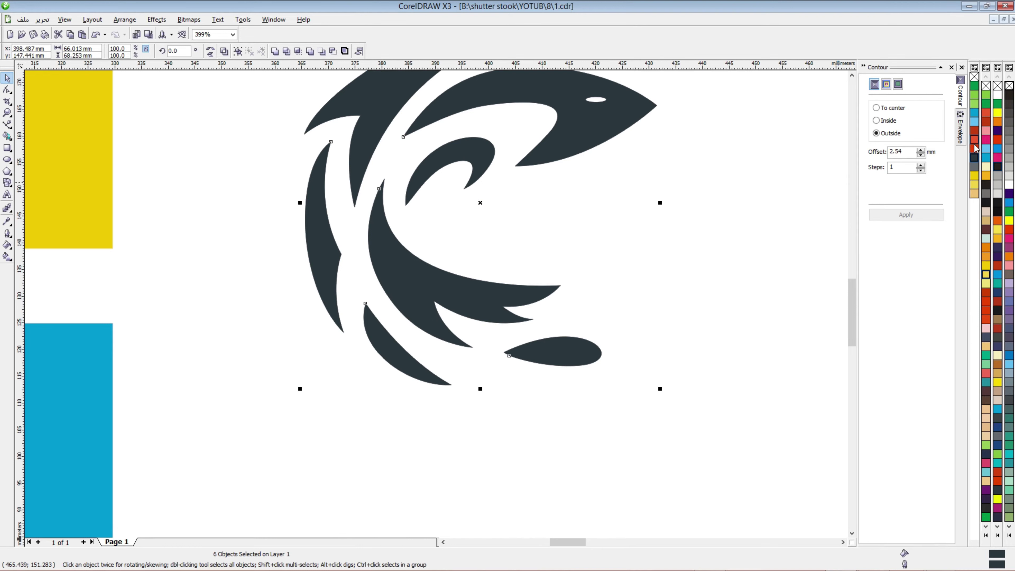
{"action": "left_click", "coordinate": [975, 178]}
{"action": "left_click", "coordinate": [485, 160], "text": "shift"}
{"action": "left_click", "coordinate": [974, 179]}
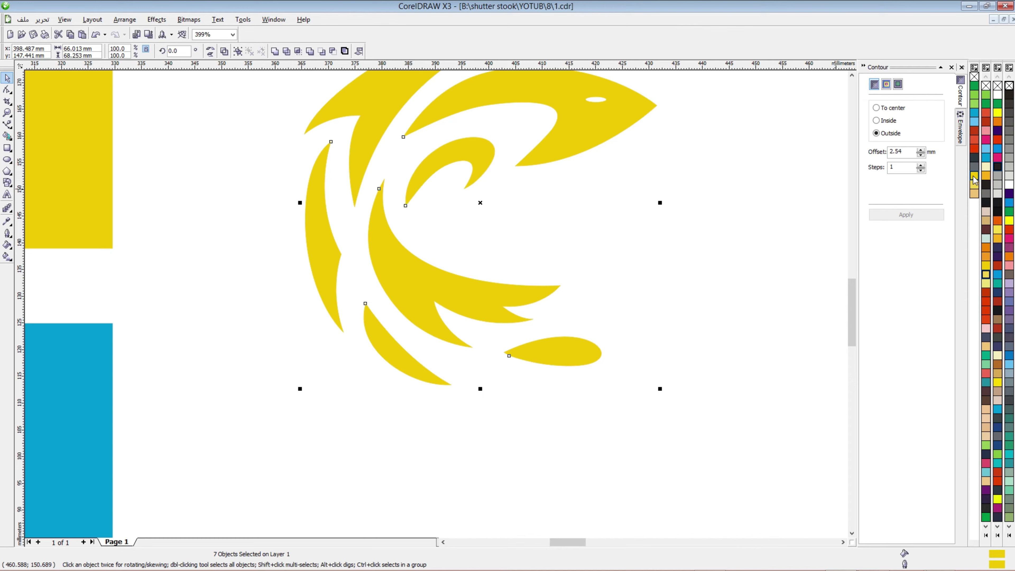
{"action": "left_click", "coordinate": [534, 265]}
- Draw a closed Bezier helper curve that arcs through the bird's head from neck tip to beak and returns above the head
{"action": "scroll", "coordinate": [423, 255], "scroll_direction": "down", "scroll_amount": 3}
{"action": "scroll", "coordinate": [442, 300], "scroll_direction": "up", "scroll_amount": 3}
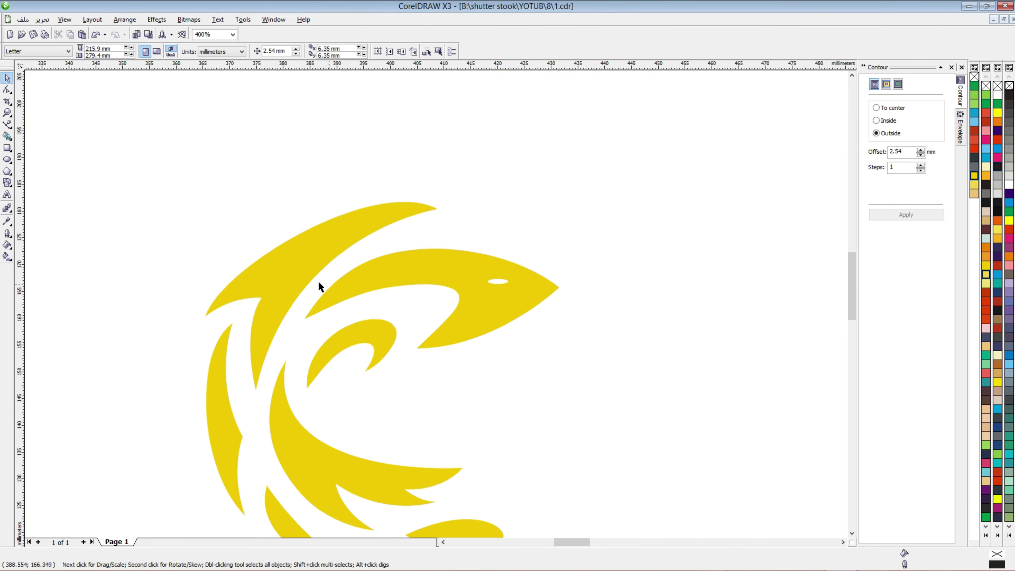
{"action": "left_click", "coordinate": [7, 125]}
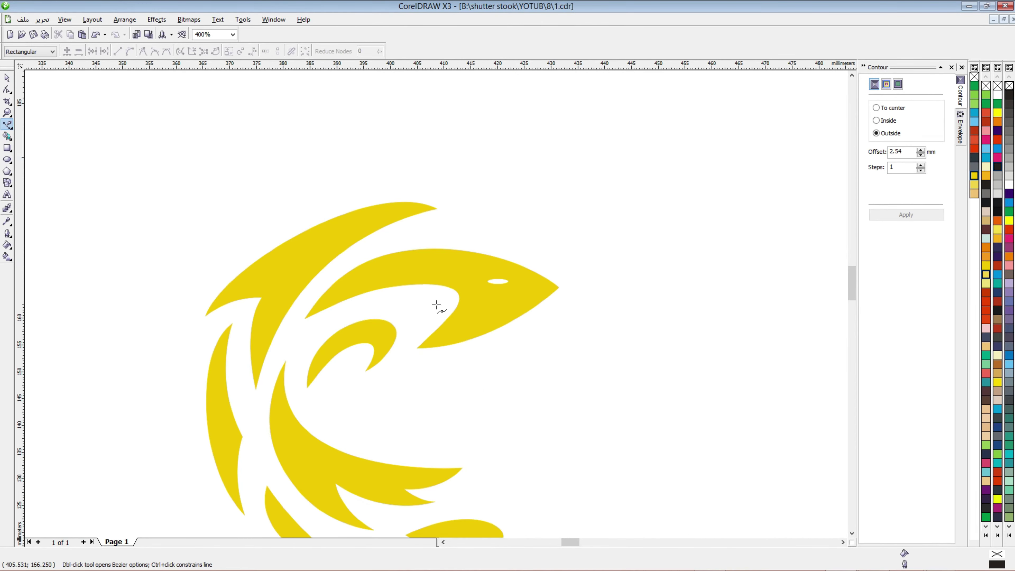
{"action": "scroll", "coordinate": [436, 305], "scroll_direction": "up", "scroll_amount": 2}
{"action": "left_click", "coordinate": [206, 374]}
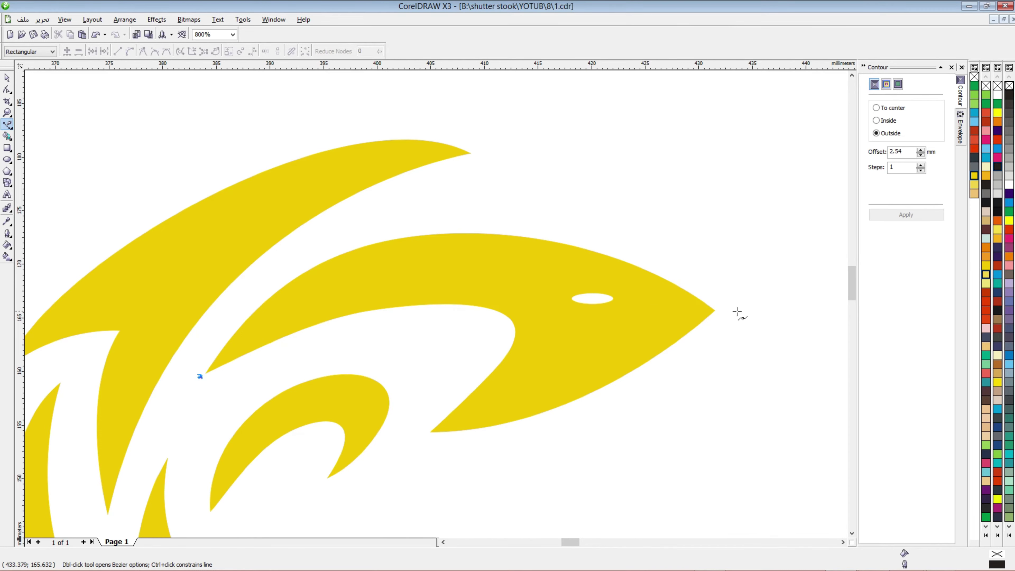
{"action": "left_click_drag", "start_coordinate": [702, 326], "coordinate": [809, 484]}
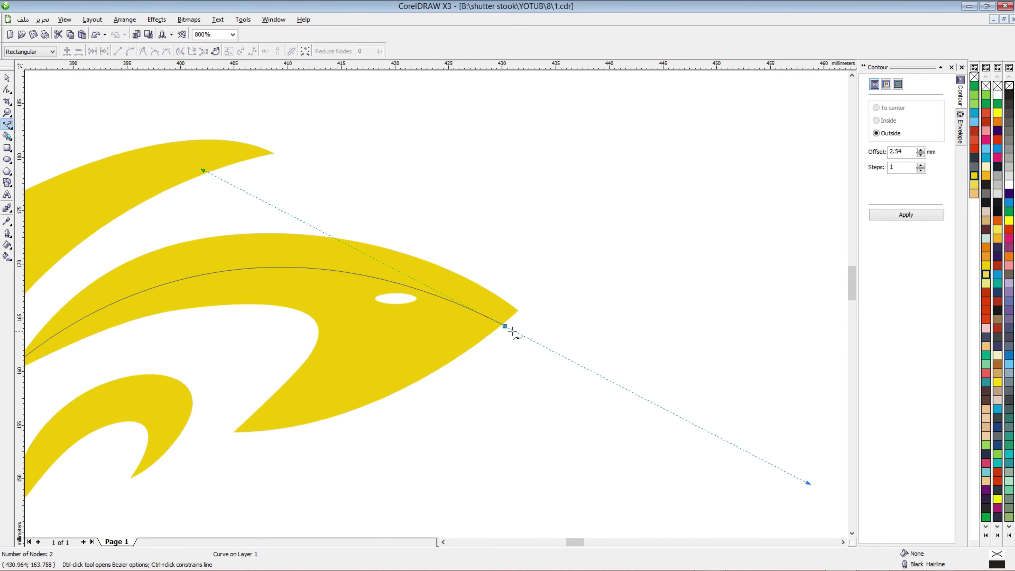
{"action": "left_click", "coordinate": [505, 326]}
{"action": "left_click", "coordinate": [556, 282]}
{"action": "left_click", "coordinate": [235, 202]}
{"action": "key", "text": "F3"}
{"action": "left_click", "coordinate": [318, 328]}
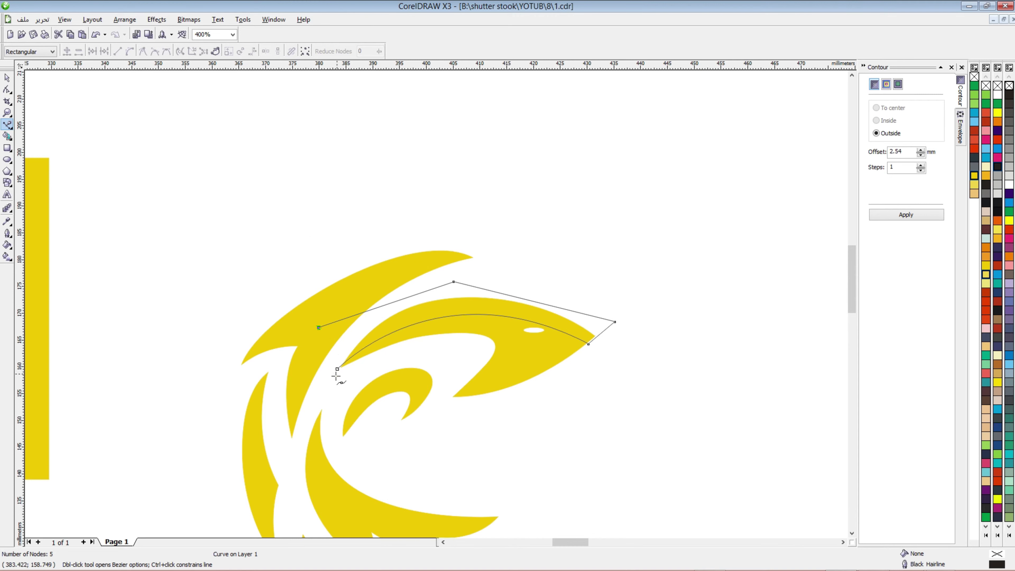
{"action": "left_click", "coordinate": [215, 52]}
- Intersect the head shape with the helper curve to cut out a highlight along the head's upper edge
{"action": "scroll", "coordinate": [455, 281], "scroll_direction": "up", "scroll_amount": 1}
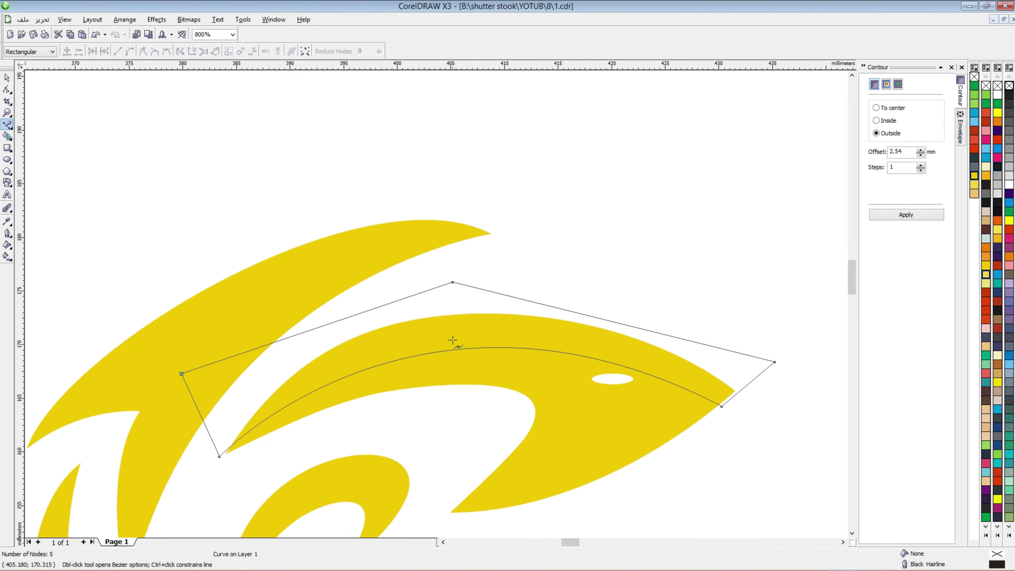
{"action": "key", "text": "space"}
{"action": "left_click", "coordinate": [454, 329]}
{"action": "left_click", "coordinate": [461, 283], "text": "shift"}
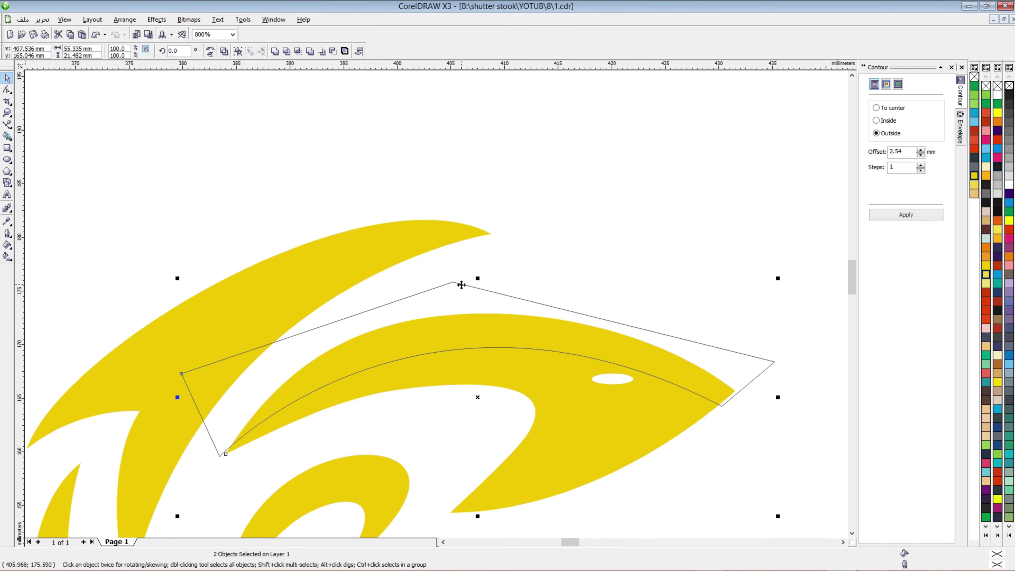
{"action": "left_click", "coordinate": [297, 51]}
- Delete the head's helper curve and set the upper highlight's fill and outline to light yellow
{"action": "left_click", "coordinate": [572, 278]}
{"action": "left_click", "coordinate": [528, 300]}
{"action": "key", "text": "Delete"}
{"action": "left_click", "coordinate": [526, 349]}
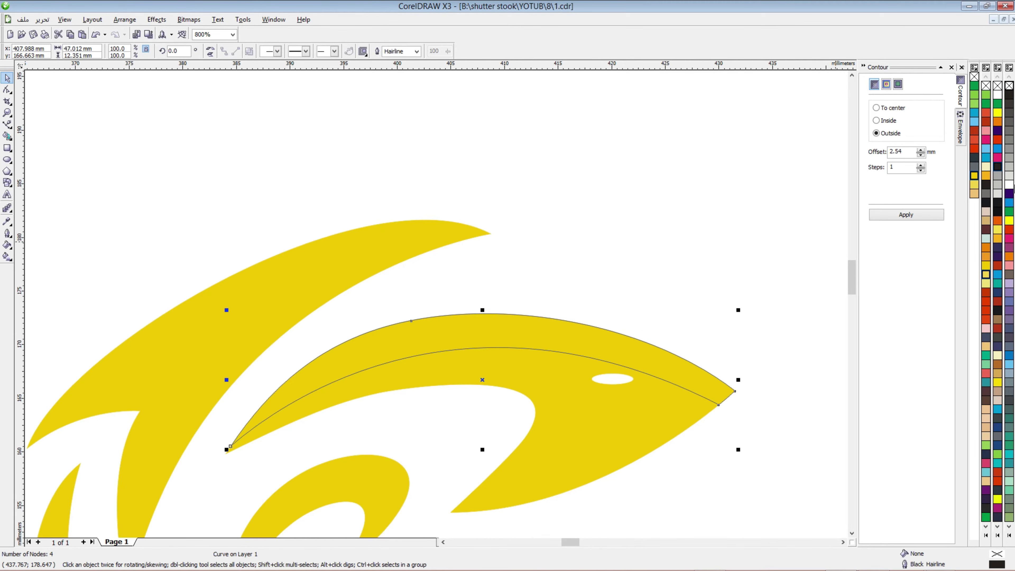
{"action": "left_click", "coordinate": [974, 184]}
{"action": "right_click", "coordinate": [974, 184]}
{"action": "left_click", "coordinate": [628, 244]}
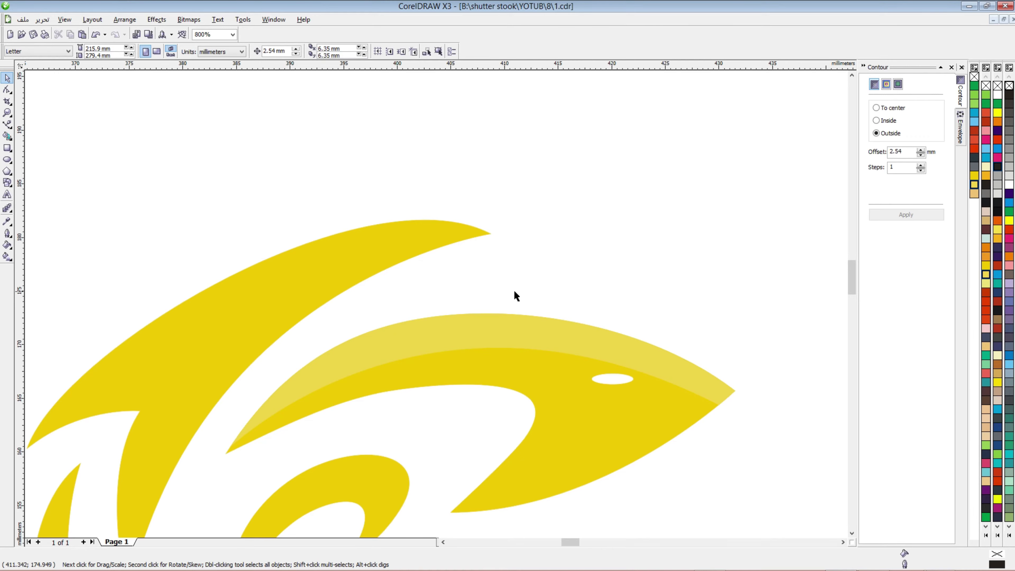
- Draw a closed Bezier helper curve that arcs from the beak along the head's lower edge and returns below it
{"action": "scroll", "coordinate": [514, 289], "scroll_direction": "down", "scroll_amount": 2}
{"action": "scroll", "coordinate": [428, 302], "scroll_direction": "up", "scroll_amount": 2}
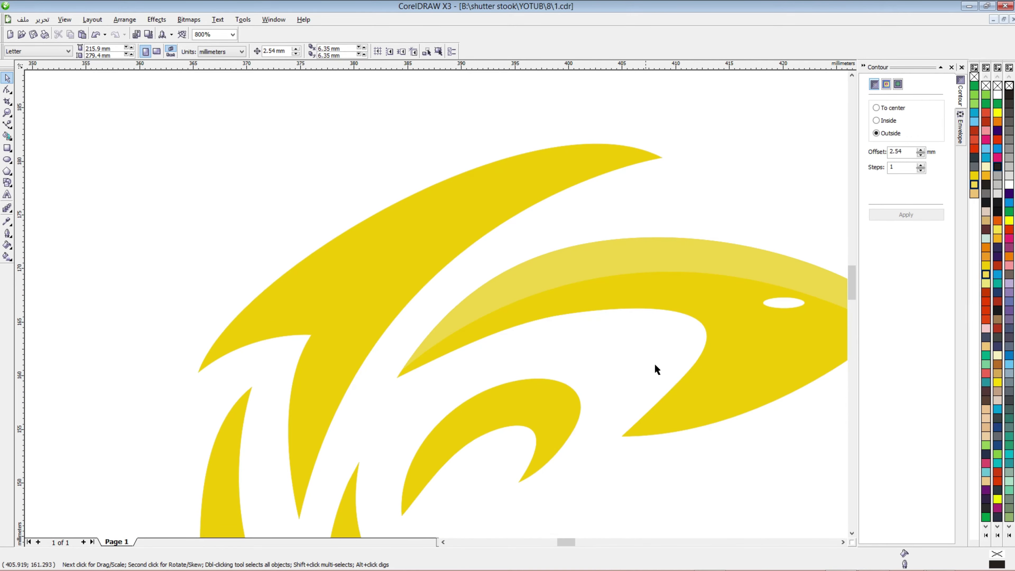
{"action": "scroll", "coordinate": [655, 365], "scroll_direction": "down", "scroll_amount": 1}
{"action": "scroll", "coordinate": [500, 315], "scroll_direction": "up", "scroll_amount": 1}
{"action": "left_click", "coordinate": [7, 124]}
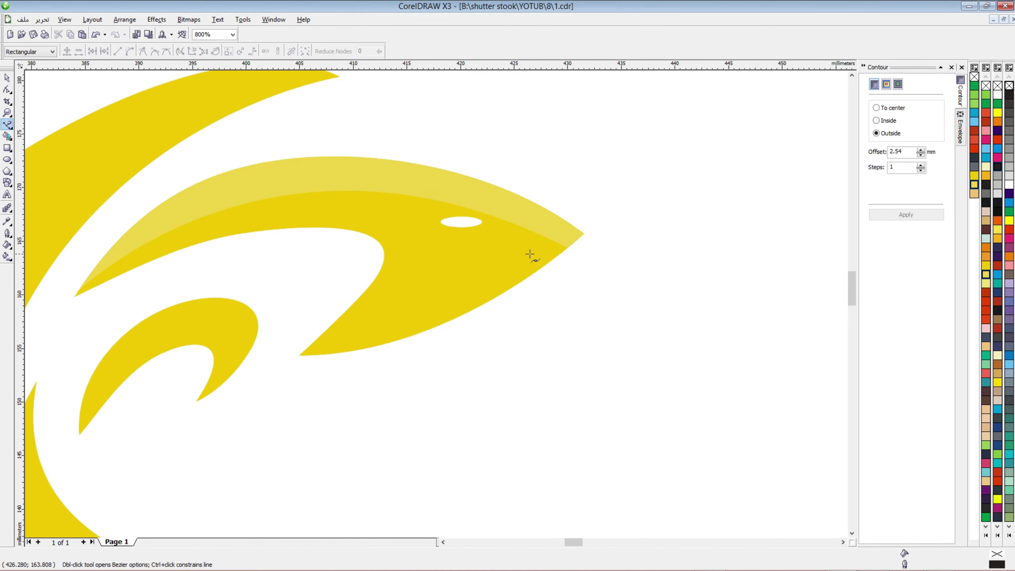
{"action": "left_click", "coordinate": [574, 219]}
{"action": "left_click_drag", "start_coordinate": [309, 337], "coordinate": [158, 352]}
{"action": "left_click", "coordinate": [298, 374]}
{"action": "left_click", "coordinate": [407, 382]}
{"action": "left_click", "coordinate": [555, 300]}
{"action": "left_click", "coordinate": [606, 238]}
{"action": "left_click", "coordinate": [221, 51]}
- Intersect the head shape with the lower helper curve to cut out a strip along the head's underside
{"action": "key", "text": "space"}
{"action": "key", "text": "Escape"}
{"action": "left_click", "coordinate": [337, 323]}
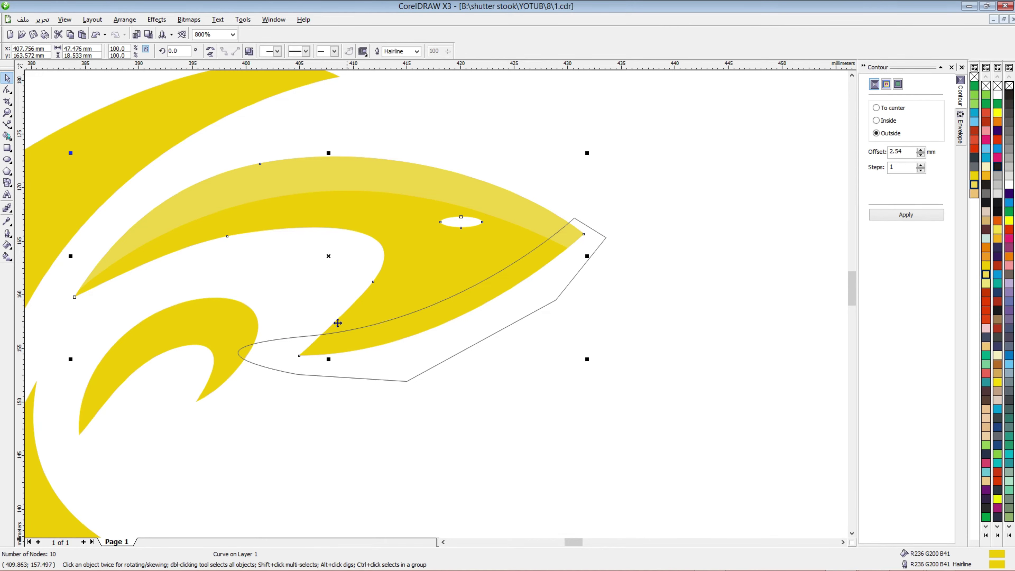
{"action": "left_click", "coordinate": [282, 342], "text": "shift"}
{"action": "left_click", "coordinate": [297, 50]}
- Delete the lower helper curve and colour the strip along the head's underside light yellow
{"action": "left_click", "coordinate": [555, 370]}
{"action": "left_click", "coordinate": [518, 321]}
{"action": "key", "text": "Delete"}
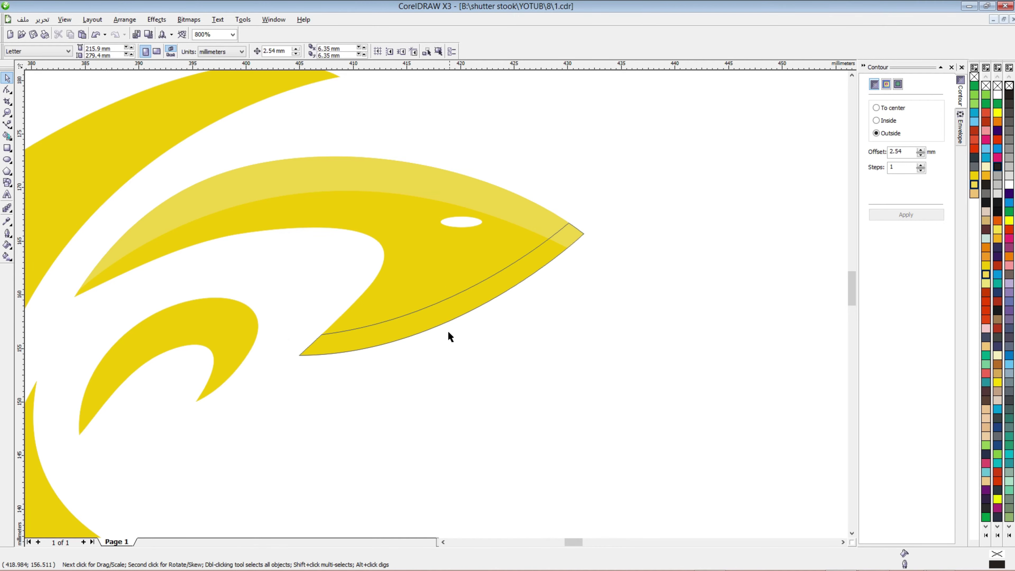
{"action": "left_click", "coordinate": [422, 308]}
{"action": "left_click", "coordinate": [974, 184]}
{"action": "left_click", "coordinate": [467, 368]}
- Delete the light yellow strip along the underside of the head
{"action": "scroll", "coordinate": [429, 296], "scroll_direction": "down", "scroll_amount": 4}
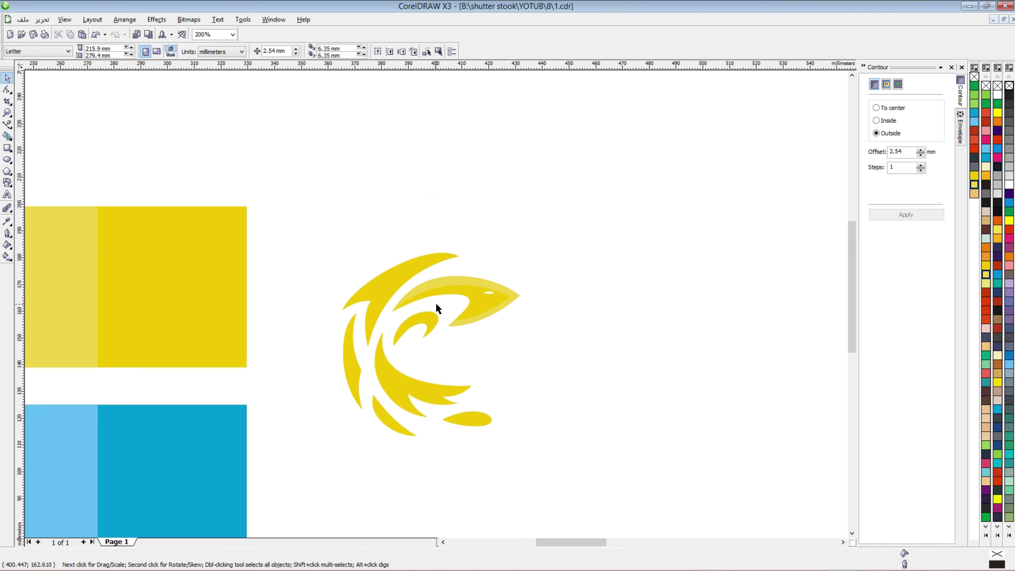
{"action": "scroll", "coordinate": [436, 306], "scroll_direction": "up", "scroll_amount": 2}
{"action": "scroll", "coordinate": [466, 320], "scroll_direction": "up", "scroll_amount": 1}
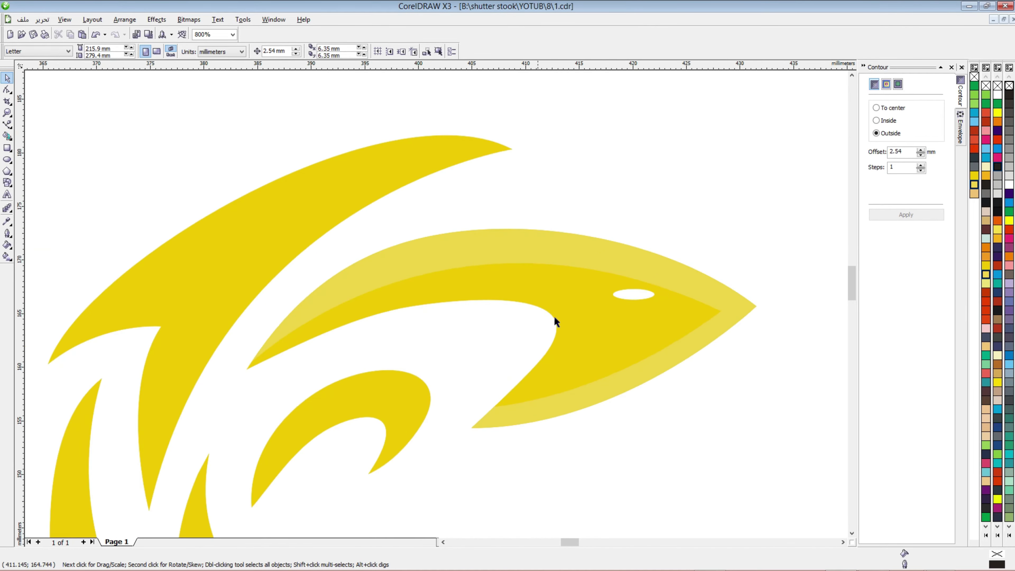
{"action": "left_click", "coordinate": [692, 337]}
{"action": "scroll", "coordinate": [618, 359], "scroll_direction": "down", "scroll_amount": 1}
{"action": "key", "text": "Delete"}
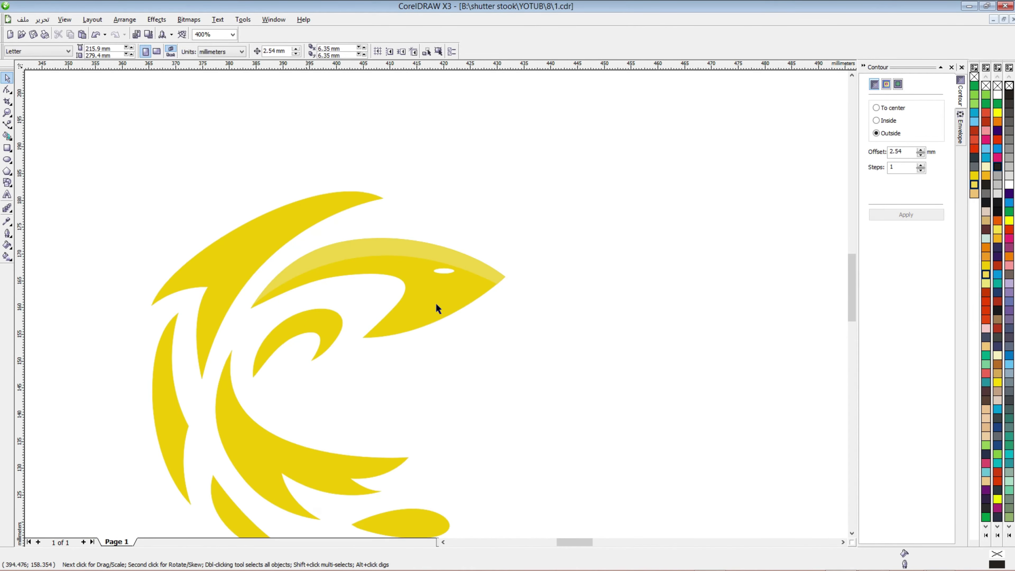
- Draw a closed Bezier helper curve that arcs through the top wing from its tip to its lower end and returns above it
{"action": "scroll", "coordinate": [436, 303], "scroll_direction": "down", "scroll_amount": 1}
{"action": "scroll", "coordinate": [363, 307], "scroll_direction": "up", "scroll_amount": 1}
{"action": "scroll", "coordinate": [436, 308], "scroll_direction": "up", "scroll_amount": 1}
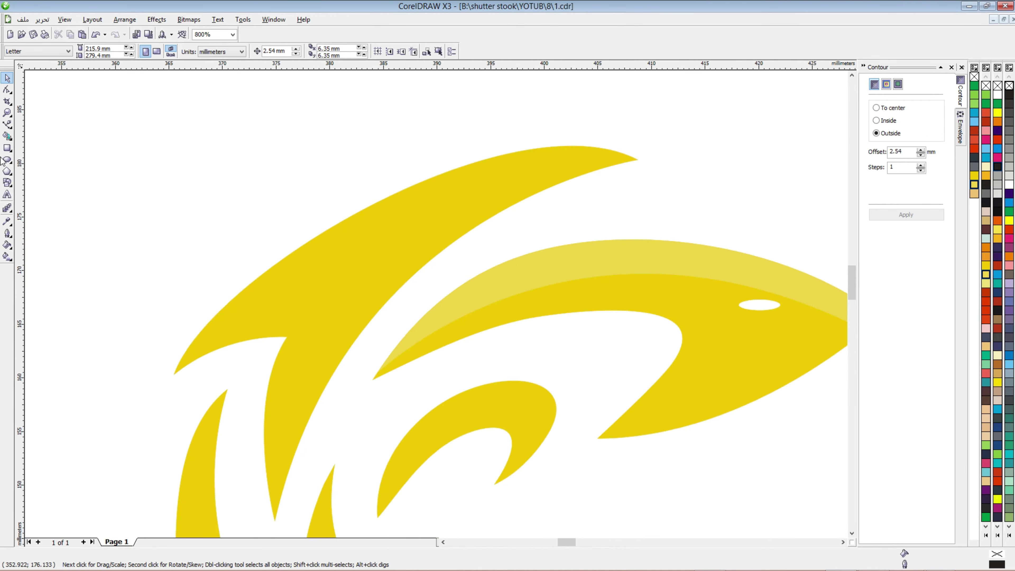
{"action": "left_click", "coordinate": [7, 125]}
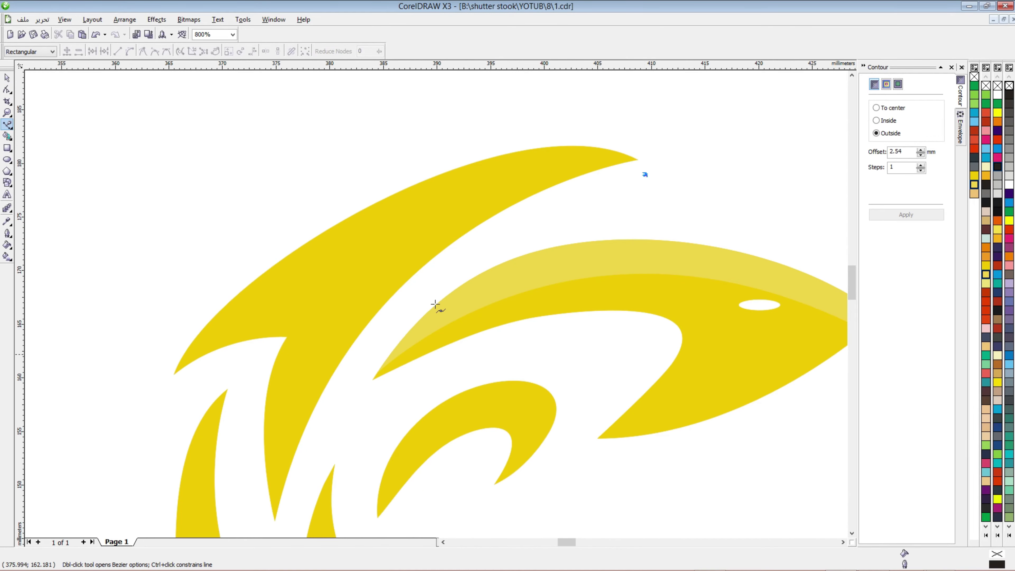
{"action": "scroll", "coordinate": [435, 305], "scroll_direction": "down", "scroll_amount": 1}
{"action": "left_click_drag", "start_coordinate": [397, 311], "coordinate": [256, 447]}
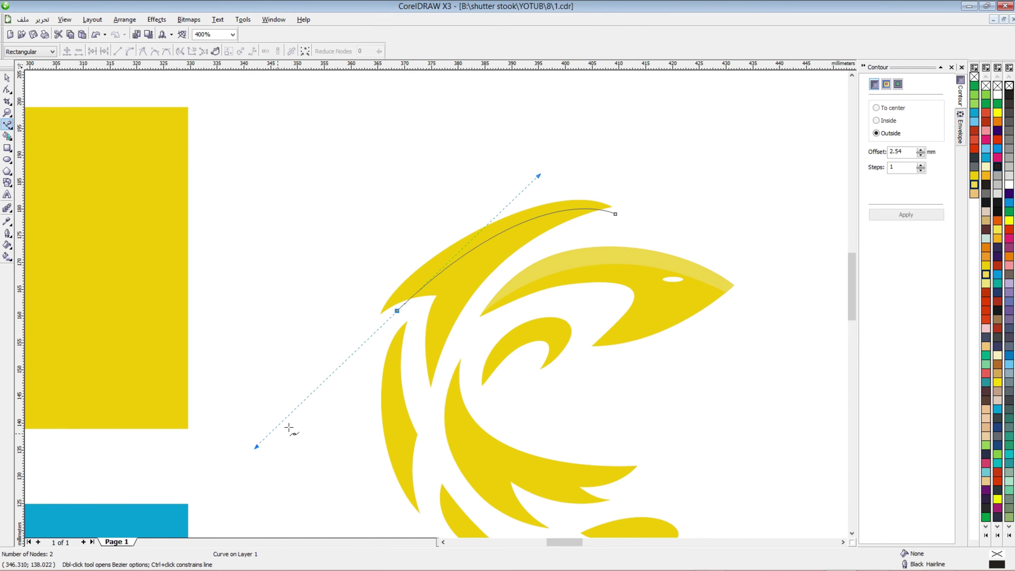
{"action": "left_click", "coordinate": [354, 328]}
{"action": "left_click", "coordinate": [381, 235]}
{"action": "left_click", "coordinate": [491, 165]}
{"action": "left_click", "coordinate": [628, 179]}
{"action": "left_click", "coordinate": [626, 207]}
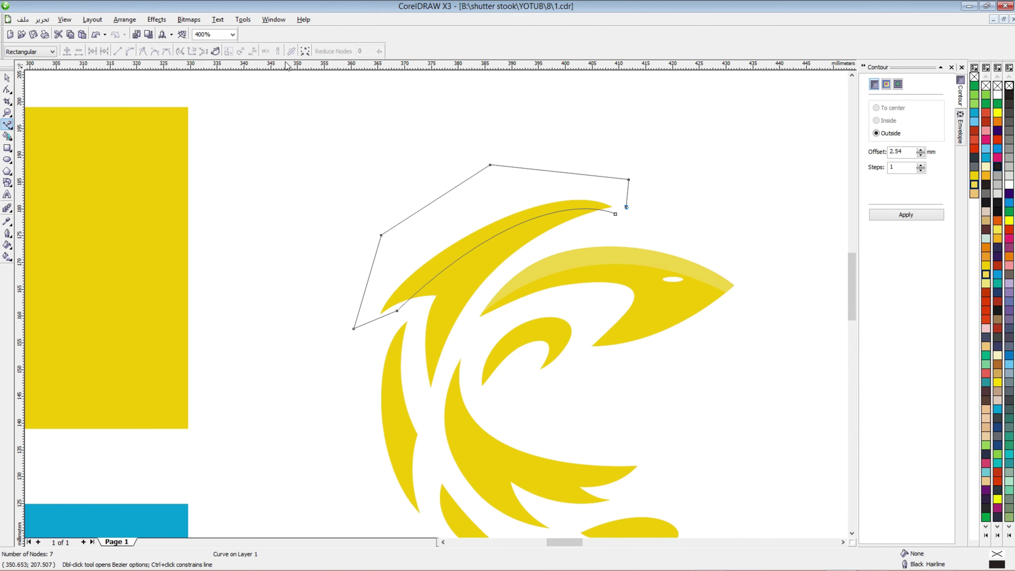
{"action": "left_click", "coordinate": [215, 51]}
- Intersect the top wing with its helper curve to cut out a highlight along the wing's upper edge
{"action": "scroll", "coordinate": [530, 227], "scroll_direction": "up", "scroll_amount": 1}
{"action": "key", "text": "space"}
{"action": "left_click", "coordinate": [419, 305]}
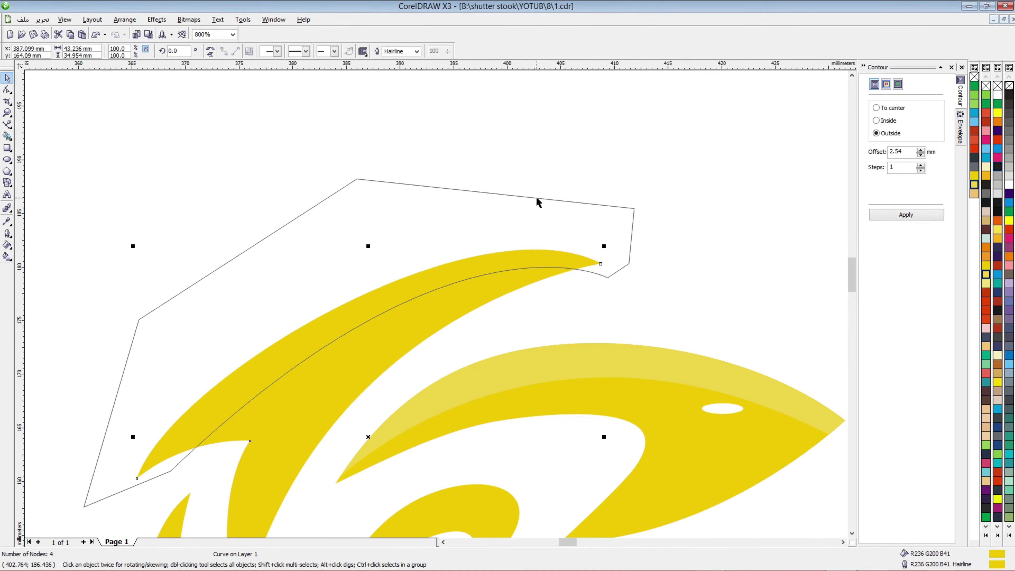
- Delete the top wing's helper curve and colour the wing's highlight piece light yellow
{"action": "left_click", "coordinate": [345, 187]}
{"action": "key", "text": "Delete"}
{"action": "left_click", "coordinate": [413, 300]}
{"action": "left_click", "coordinate": [983, 191]}
{"action": "left_click", "coordinate": [683, 311]}
- Draw a closed Bezier helper curve that arcs through the inner hook shape below the head and returns around its upper side
{"action": "scroll", "coordinate": [434, 303], "scroll_direction": "down", "scroll_amount": 1}
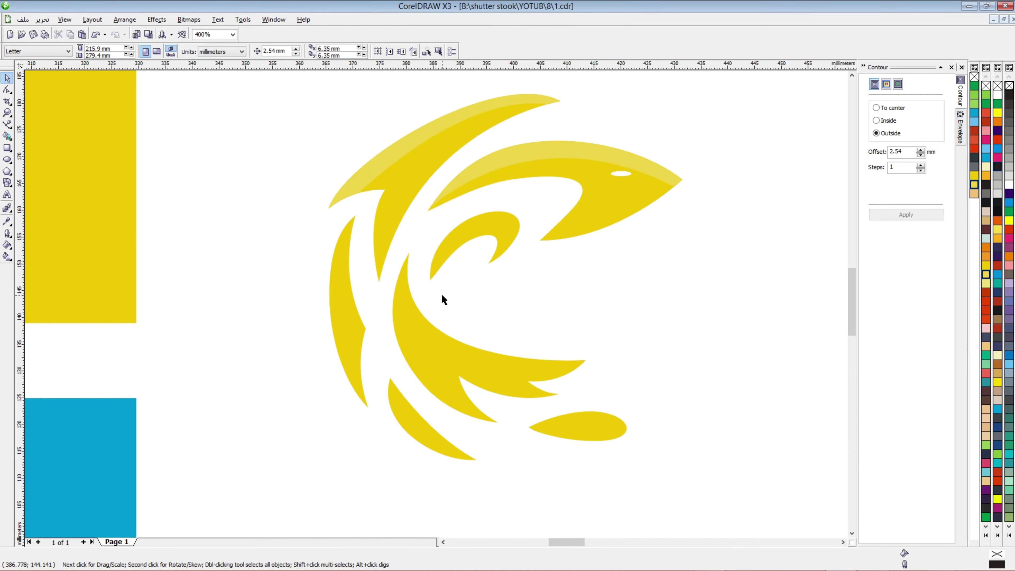
{"action": "scroll", "coordinate": [442, 297], "scroll_direction": "up", "scroll_amount": 1}
{"action": "left_click", "coordinate": [9, 125]}
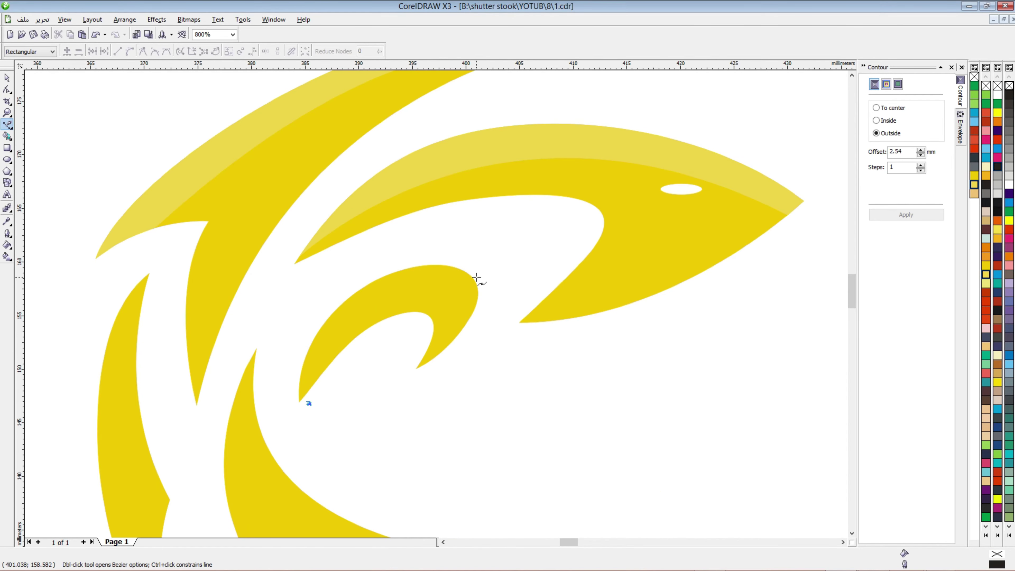
{"action": "left_click_drag", "start_coordinate": [475, 279], "coordinate": [635, 295]}
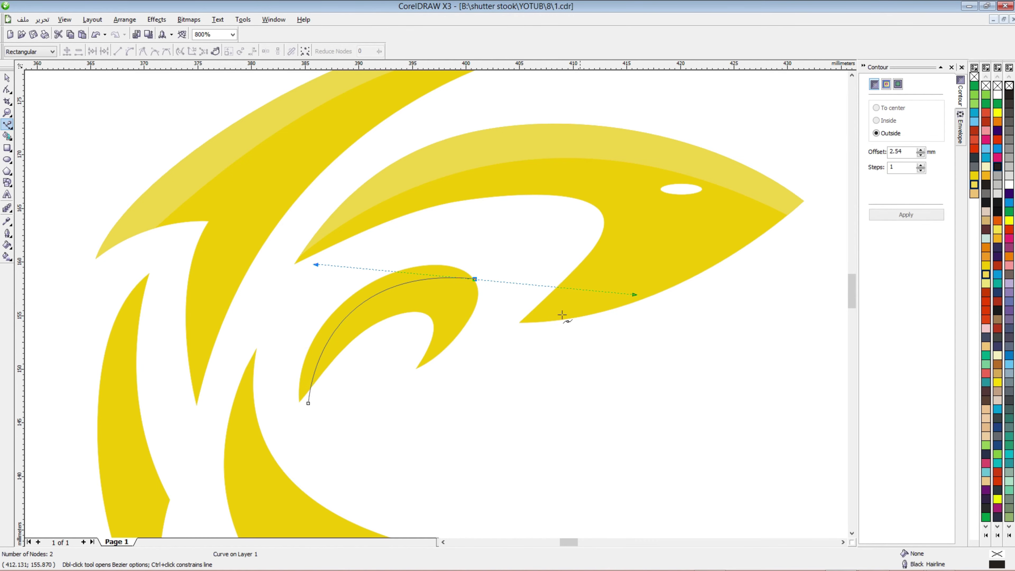
{"action": "double_click", "coordinate": [475, 279]}
{"action": "left_click", "coordinate": [493, 257]}
{"action": "left_click", "coordinate": [441, 251]}
{"action": "left_click", "coordinate": [344, 284]}
{"action": "left_click", "coordinate": [260, 351]}
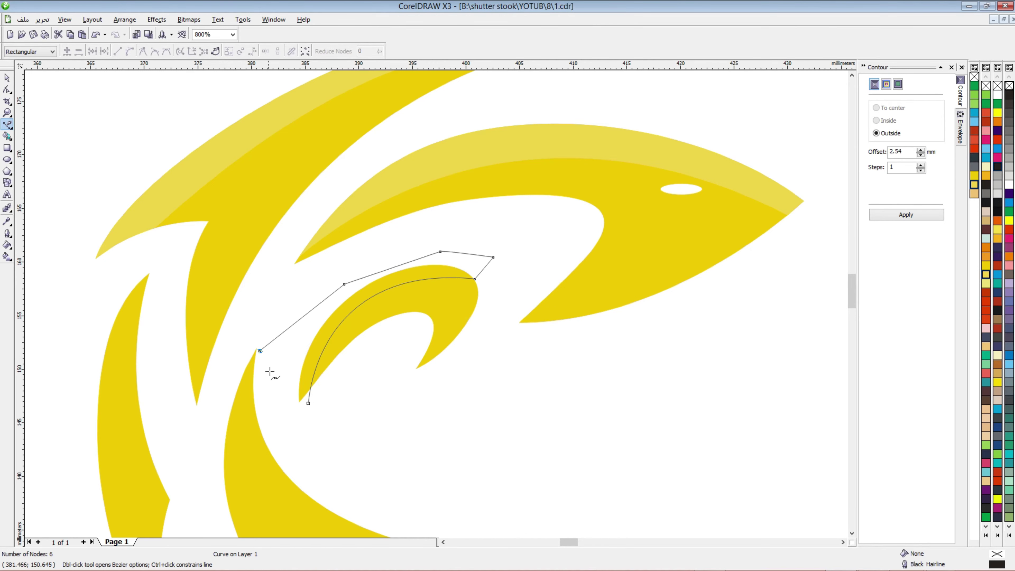
{"action": "left_click", "coordinate": [302, 434]}
- Intersect the inner hook shape with its helper curve to cut out a highlight along its upper edge
{"action": "key", "text": "space"}
{"action": "left_click", "coordinate": [346, 53]}
{"action": "left_click", "coordinate": [366, 257]}
{"action": "left_click", "coordinate": [354, 306]}
{"action": "left_click", "coordinate": [337, 291], "text": "shift"}
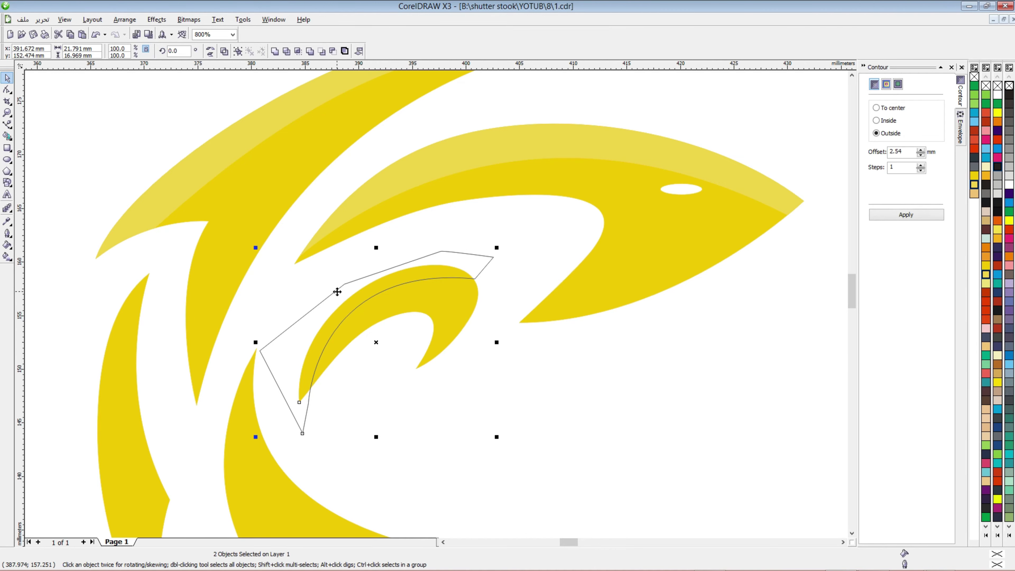
{"action": "left_click", "coordinate": [300, 54]}
- Delete the inner hook's helper curve and give its highlight piece a light yellow fill and outline
{"action": "left_click", "coordinate": [331, 361]}
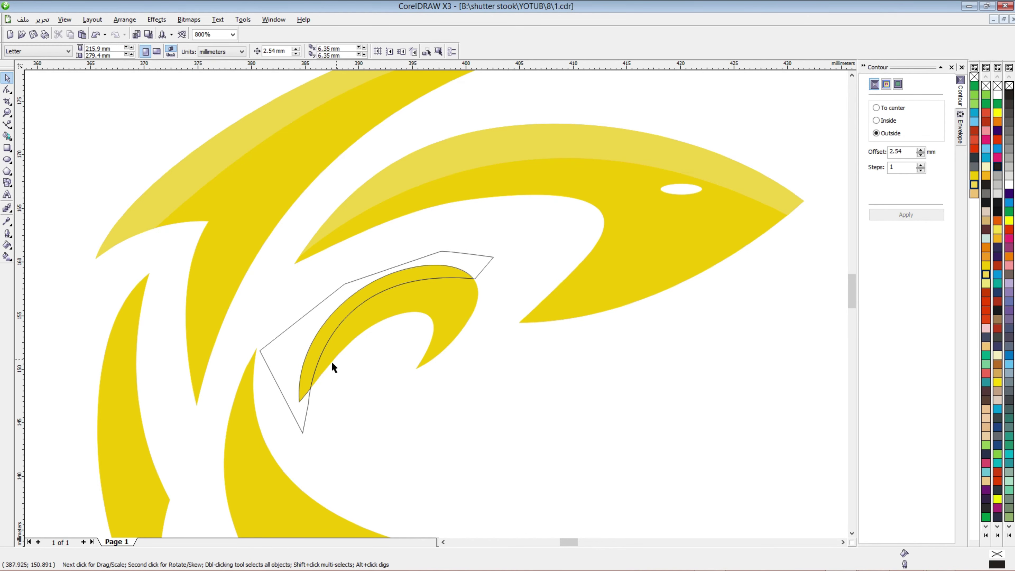
{"action": "left_click", "coordinate": [308, 401]}
{"action": "key", "text": "Delete"}
{"action": "left_click", "coordinate": [308, 390]}
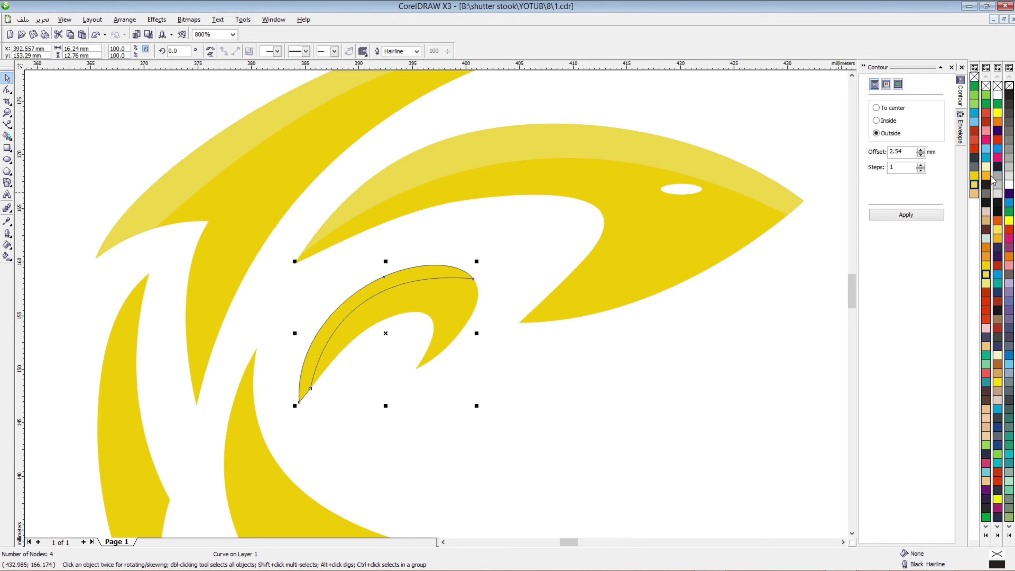
{"action": "left_click", "coordinate": [974, 185]}
{"action": "right_click", "coordinate": [974, 185]}
{"action": "left_click", "coordinate": [328, 451]}
- Draw a closed Bezier helper curve that arcs through the outer left feather and returns around its outer side
{"action": "scroll", "coordinate": [329, 451], "scroll_direction": "down", "scroll_amount": 1}
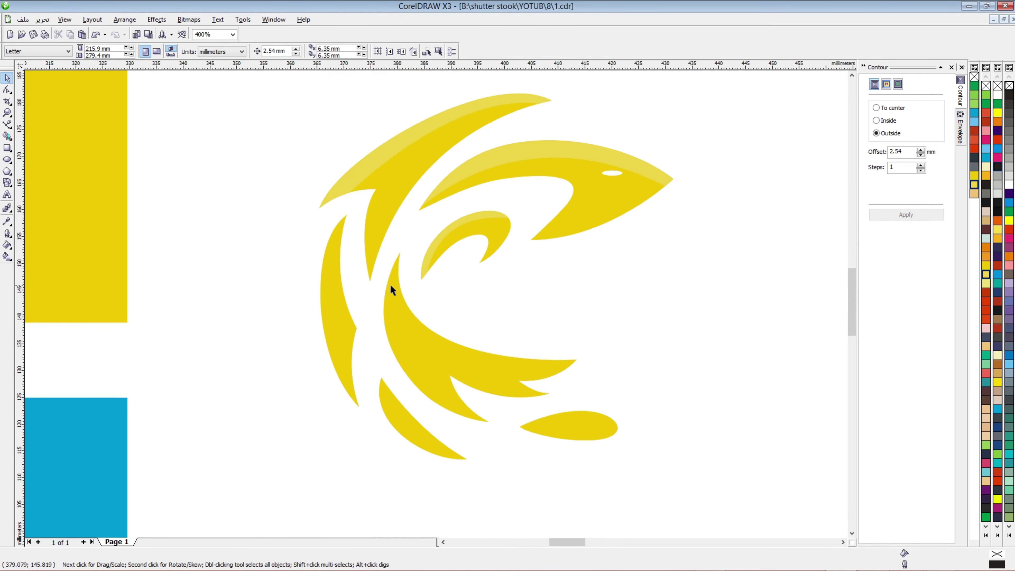
{"action": "scroll", "coordinate": [379, 297], "scroll_direction": "up", "scroll_amount": 1}
{"action": "left_click", "coordinate": [9, 126]}
{"action": "scroll", "coordinate": [326, 281], "scroll_direction": "down", "scroll_amount": 1}
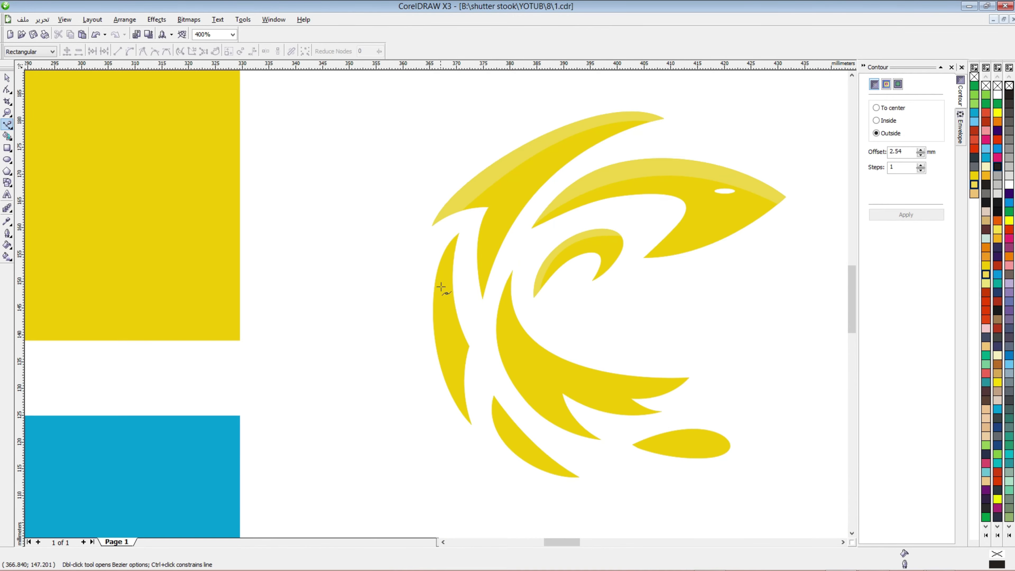
{"action": "left_click_drag", "start_coordinate": [469, 397], "coordinate": [519, 526]}
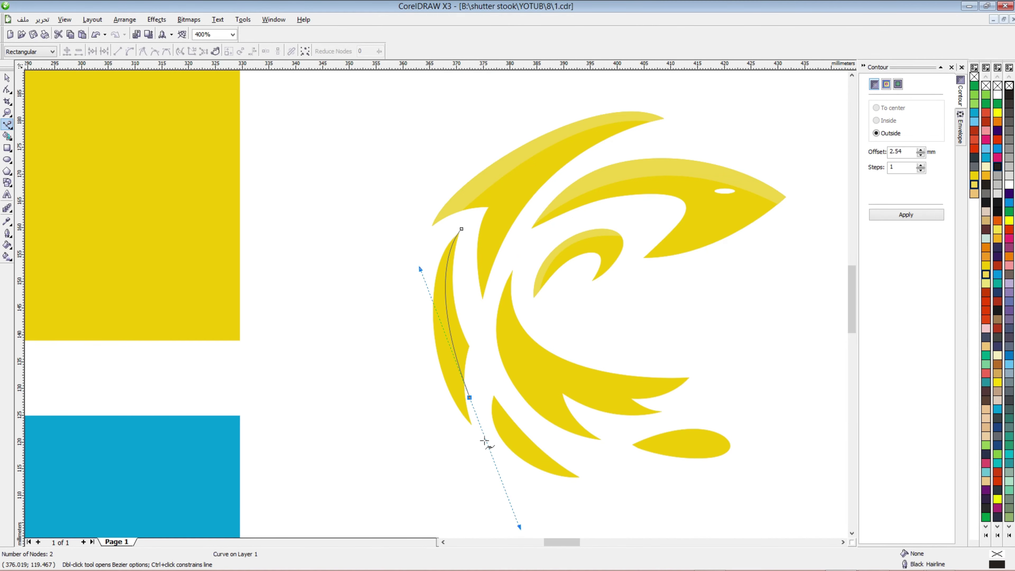
{"action": "left_click", "coordinate": [473, 438]}
{"action": "left_click", "coordinate": [416, 411]}
{"action": "left_click", "coordinate": [407, 287]}
{"action": "left_click", "coordinate": [424, 242]}
{"action": "left_click", "coordinate": [462, 229]}
{"action": "scroll", "coordinate": [384, 284], "scroll_direction": "up", "scroll_amount": 1}
- Intersect the outer left feather with its helper curve to cut out a highlight, and delete the helper curve
{"action": "key", "text": "space"}
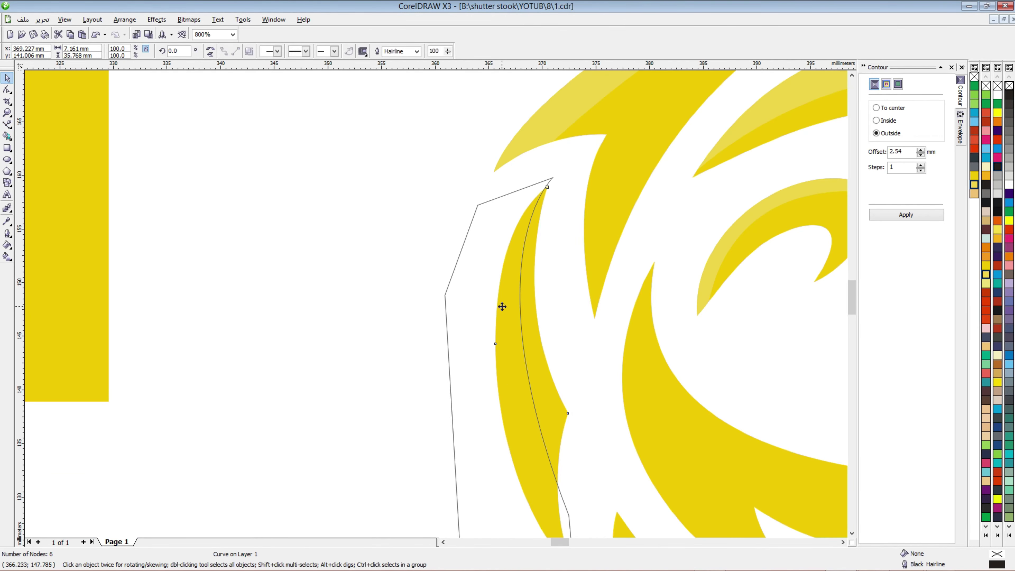
{"action": "left_click", "coordinate": [503, 304]}
{"action": "left_click", "coordinate": [444, 303], "text": "shift"}
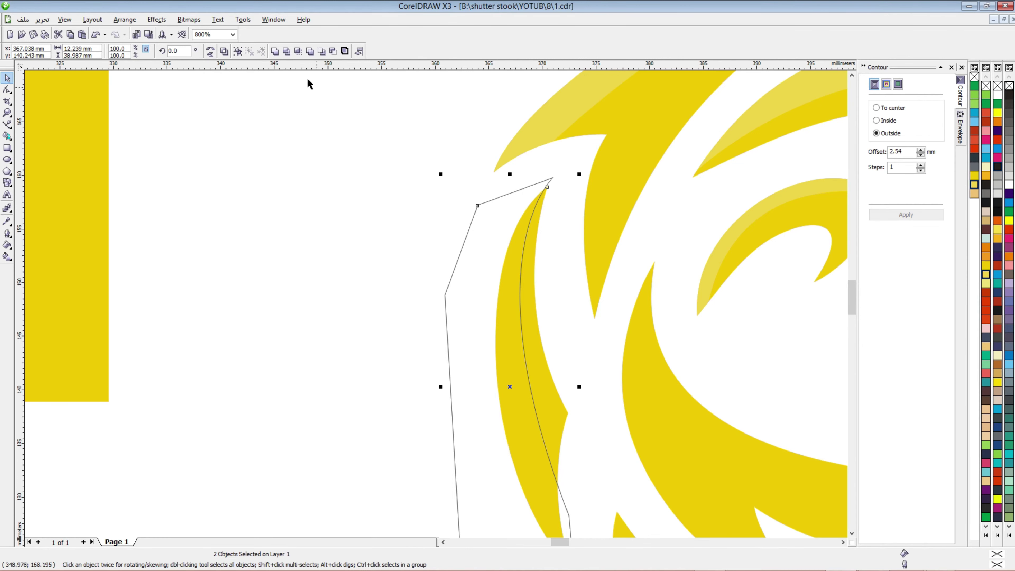
{"action": "left_click", "coordinate": [300, 51]}
{"action": "left_click", "coordinate": [428, 270]}
{"action": "left_click", "coordinate": [448, 284]}
{"action": "key", "text": "Delete"}
{"action": "left_click", "coordinate": [522, 307]}
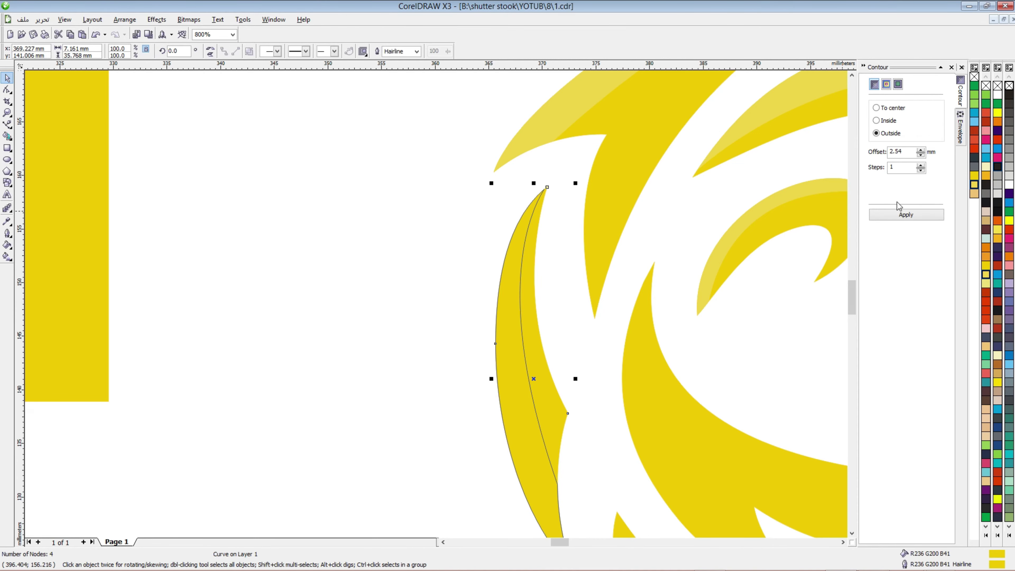
{"action": "left_click", "coordinate": [975, 186]}
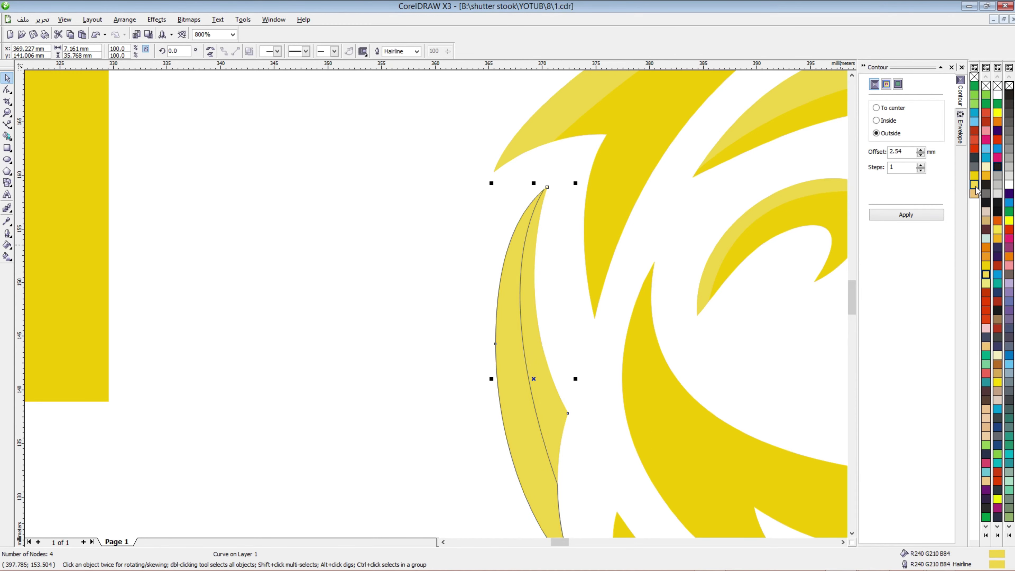
{"action": "scroll", "coordinate": [589, 366], "scroll_direction": "down", "scroll_amount": 1}
{"action": "scroll", "coordinate": [438, 306], "scroll_direction": "up", "scroll_amount": 1}
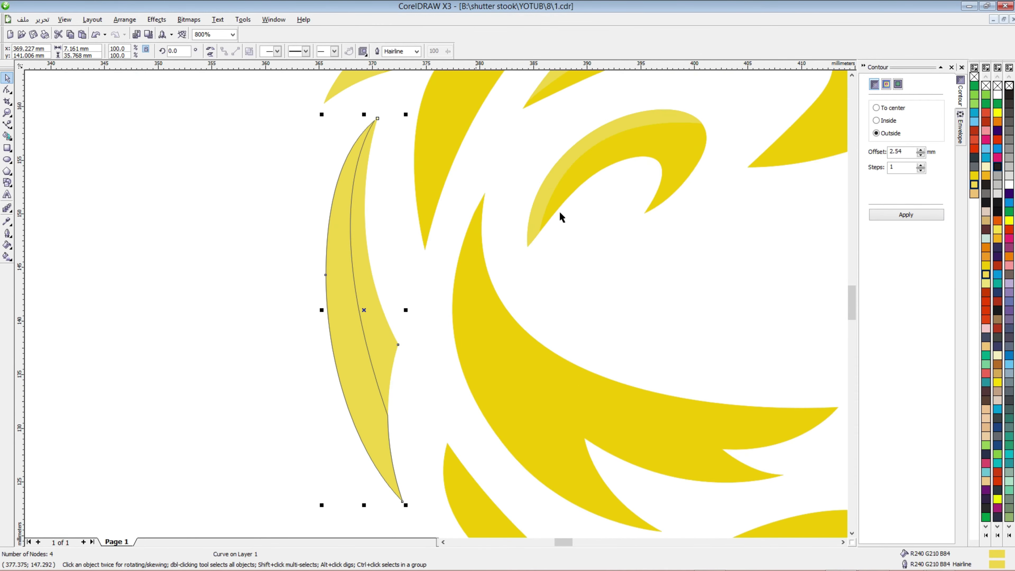
{"action": "left_click", "coordinate": [974, 177]}
{"action": "left_click", "coordinate": [393, 280]}
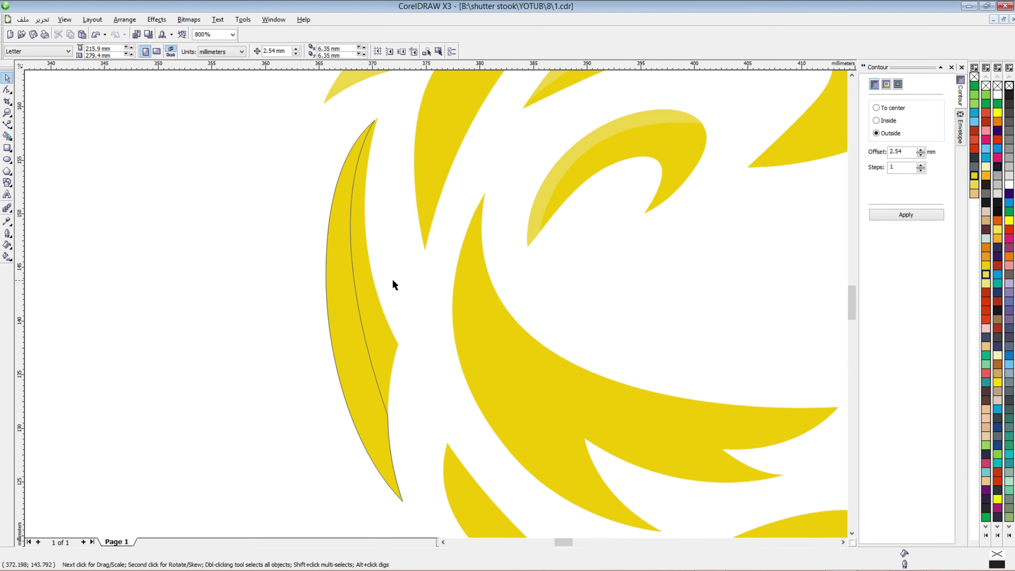
- Colour the highlight piece along the left feather's outer edge light yellow
{"action": "left_click", "coordinate": [356, 292]}
{"action": "left_click", "coordinate": [975, 186]}
{"action": "left_click", "coordinate": [436, 303]}
- Draw a closed Bezier helper curve that arcs through the large lower wing down to its notch and returns around its outer edge
{"action": "scroll", "coordinate": [435, 304], "scroll_direction": "down", "scroll_amount": 2}
{"action": "scroll", "coordinate": [437, 306], "scroll_direction": "up", "scroll_amount": 2}
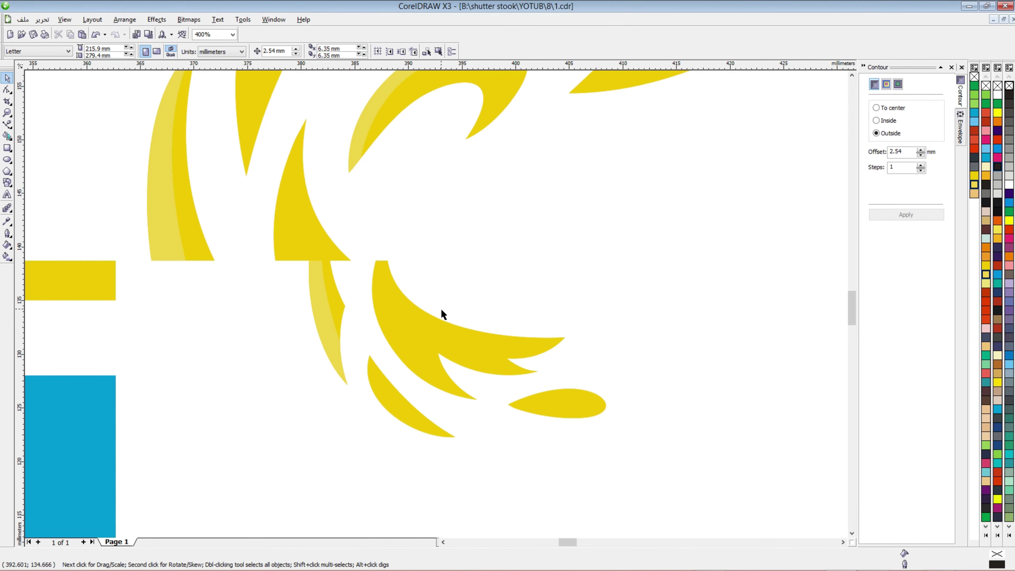
{"action": "scroll", "coordinate": [441, 314], "scroll_direction": "up", "scroll_amount": 1}
{"action": "left_click", "coordinate": [7, 125]}
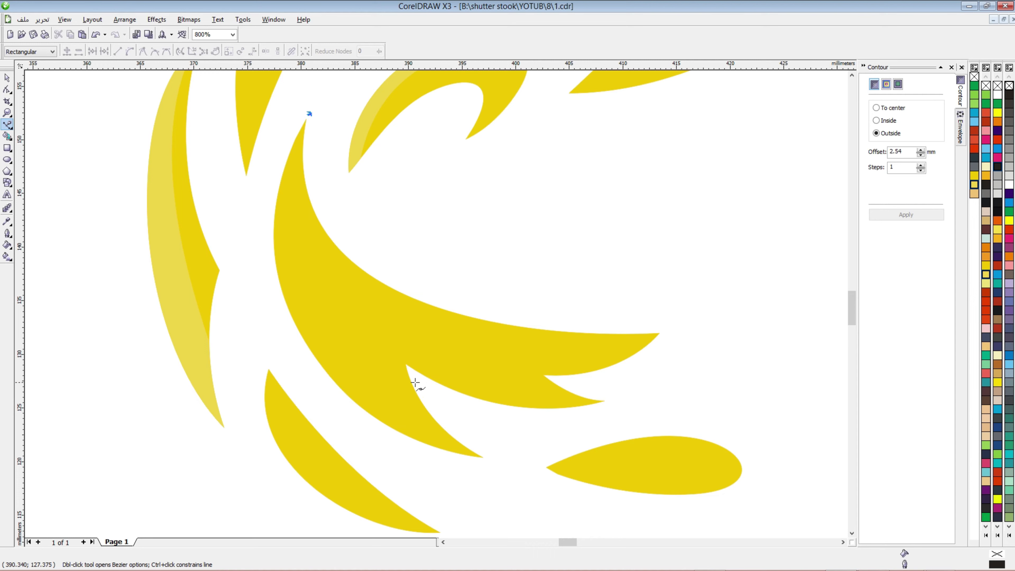
{"action": "left_click_drag", "start_coordinate": [450, 404], "coordinate": [676, 484]}
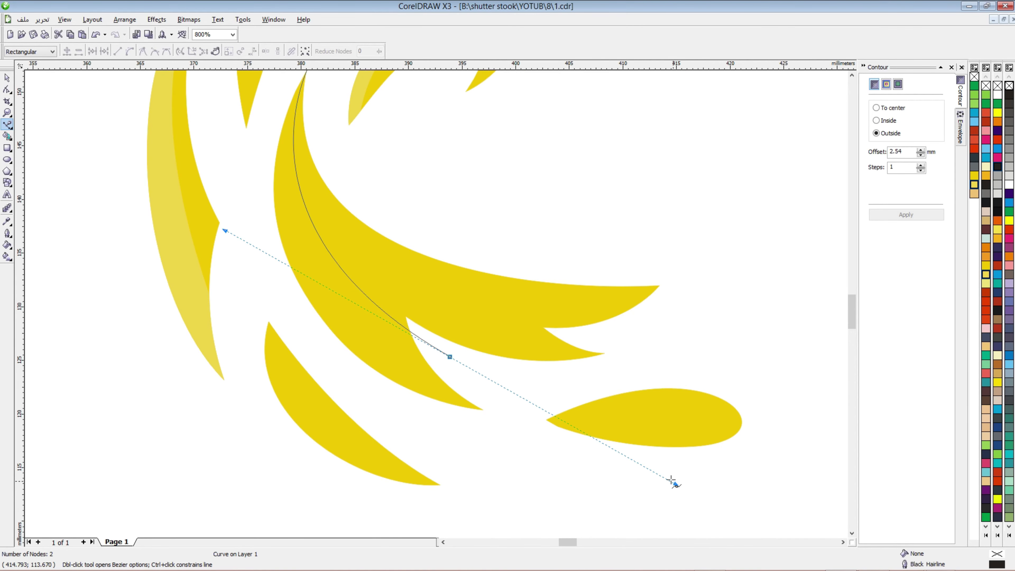
{"action": "left_click", "coordinate": [450, 358]}
{"action": "left_click", "coordinate": [497, 420]}
{"action": "left_click", "coordinate": [454, 432]}
{"action": "left_click", "coordinate": [297, 306]}
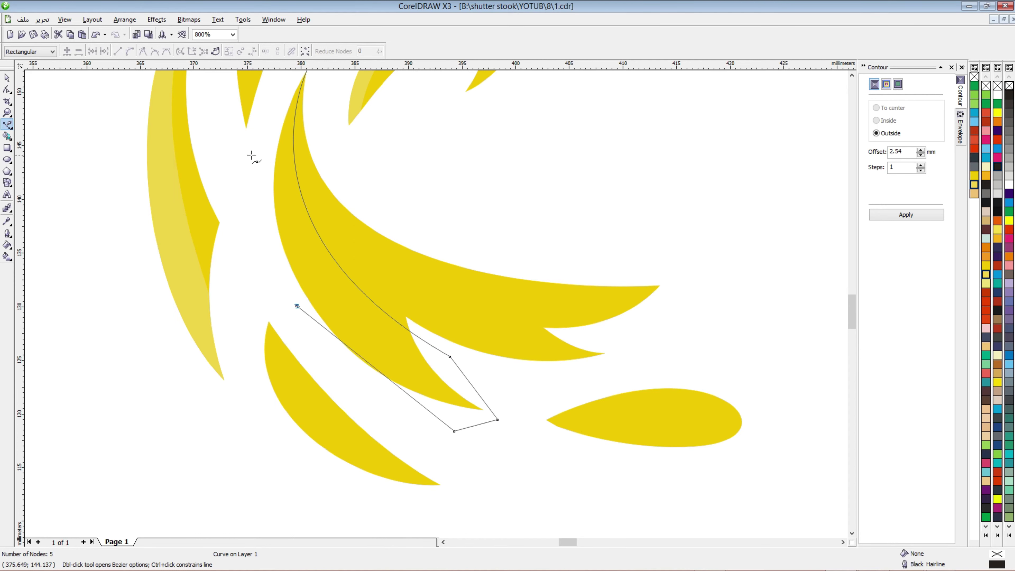
{"action": "left_click", "coordinate": [251, 163]}
{"action": "left_click", "coordinate": [281, 107]}
{"action": "left_click", "coordinate": [215, 51]}
- Adjust the helper curve's nodes so it clears the lower wing's outer edge and meets the notch between the feathers
{"action": "left_click", "coordinate": [7, 89]}
{"action": "left_click_drag", "start_coordinate": [296, 308], "coordinate": [295, 316]}
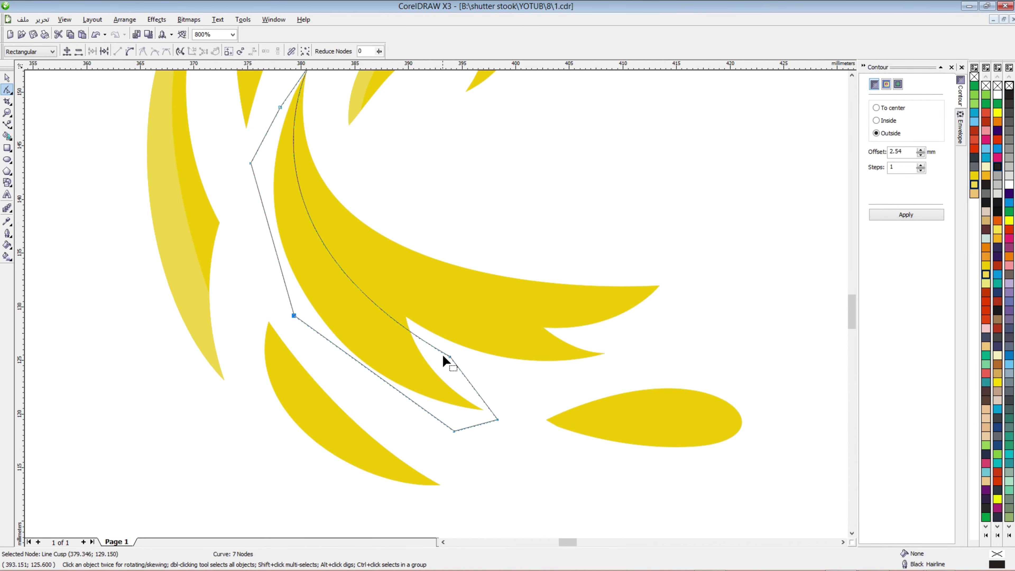
{"action": "left_click_drag", "start_coordinate": [451, 357], "coordinate": [450, 347]}
{"action": "left_click_drag", "start_coordinate": [448, 346], "coordinate": [445, 346]}
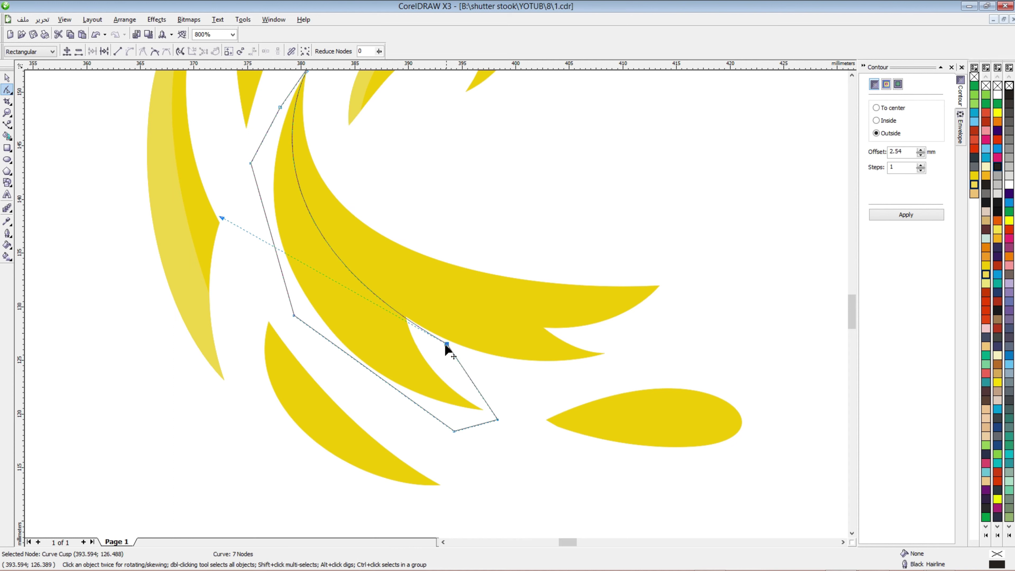
- Intersect the large lower wing with its helper curve to cut out a highlight along its outer edge
{"action": "key", "text": "space"}
{"action": "left_click", "coordinate": [281, 186]}
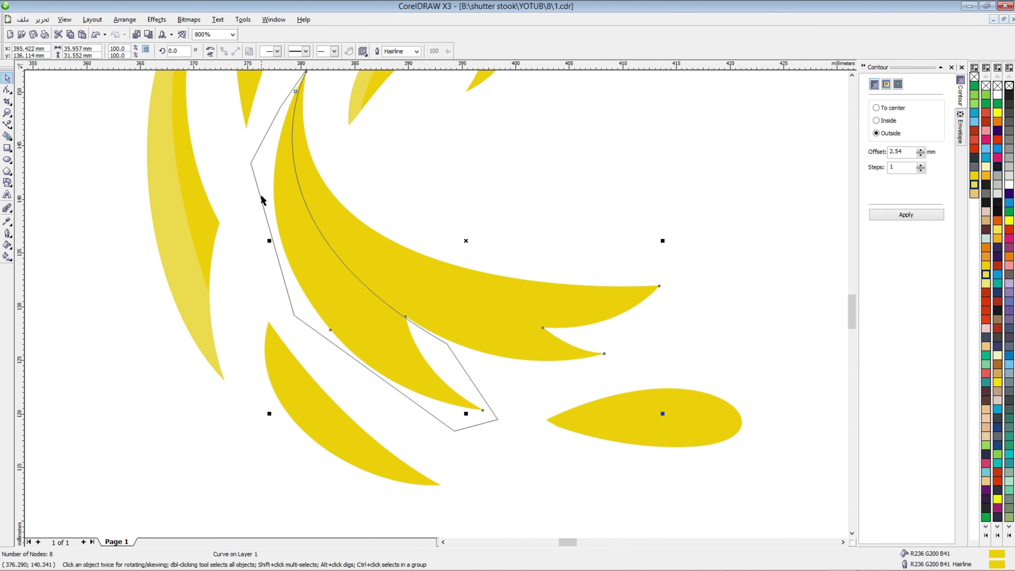
{"action": "left_click", "coordinate": [260, 192], "text": "shift"}
{"action": "left_click", "coordinate": [300, 54]}
{"action": "left_click", "coordinate": [285, 127]}
- Delete the lower wing's helper curve and give its highlight piece a light yellow fill and outline
{"action": "left_click", "coordinate": [269, 129]}
{"action": "key", "text": "Delete"}
{"action": "left_click", "coordinate": [294, 183]}
{"action": "left_click", "coordinate": [972, 187]}
{"action": "right_click", "coordinate": [973, 187]}
{"action": "left_click", "coordinate": [519, 196]}
- Draw a closed Bezier helper curve that arcs through the small feather below the large wing and returns around its outer side
{"action": "scroll", "coordinate": [426, 311], "scroll_direction": "down", "scroll_amount": 1}
{"action": "scroll", "coordinate": [424, 312], "scroll_direction": "up", "scroll_amount": 1}
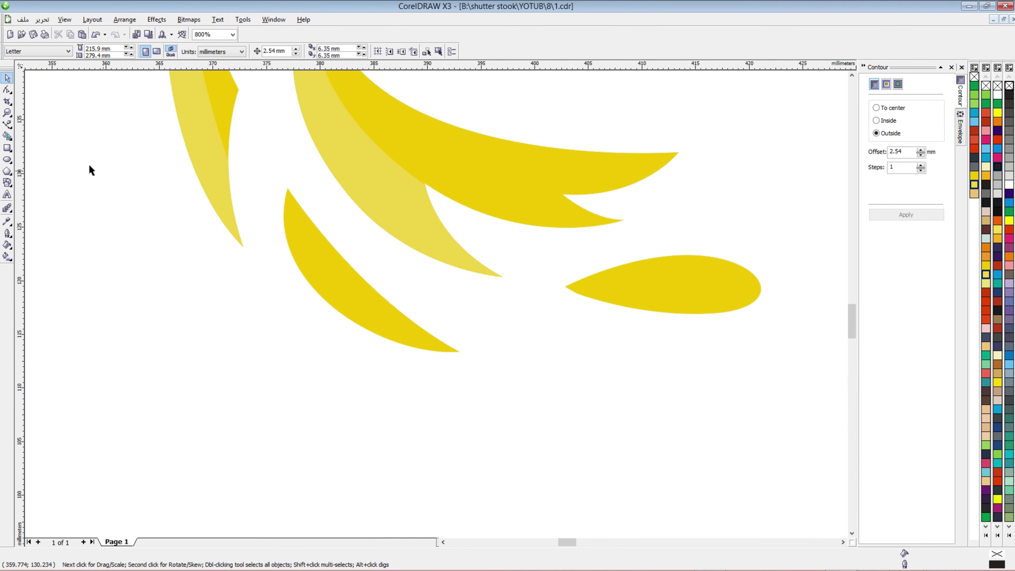
{"action": "left_click", "coordinate": [7, 124]}
{"action": "left_click", "coordinate": [282, 185]}
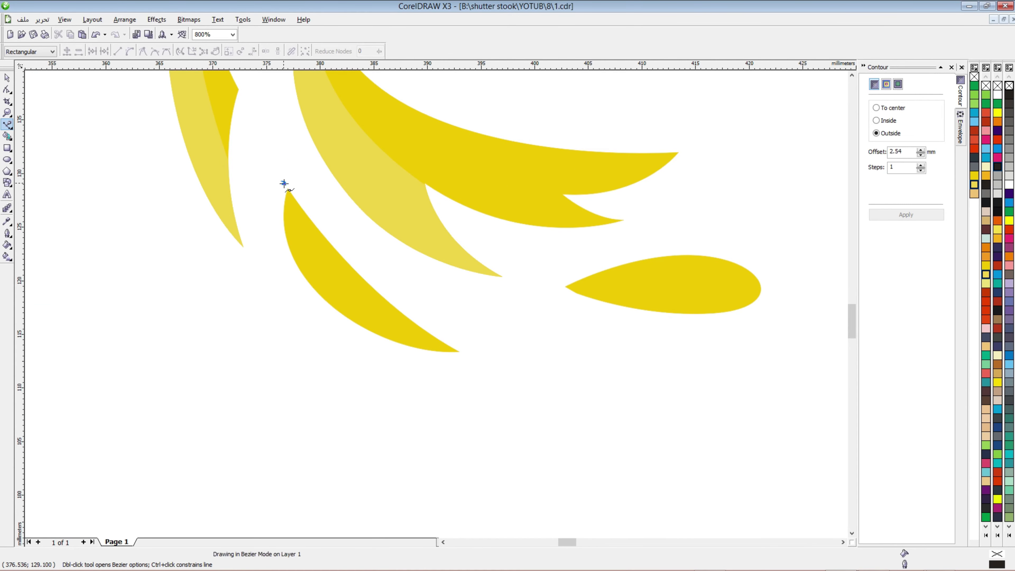
{"action": "left_click_drag", "start_coordinate": [422, 352], "coordinate": [544, 394]}
{"action": "left_click", "coordinate": [393, 378]}
{"action": "left_click", "coordinate": [285, 322]}
{"action": "left_click", "coordinate": [256, 188]}
{"action": "key", "text": "Escape"}
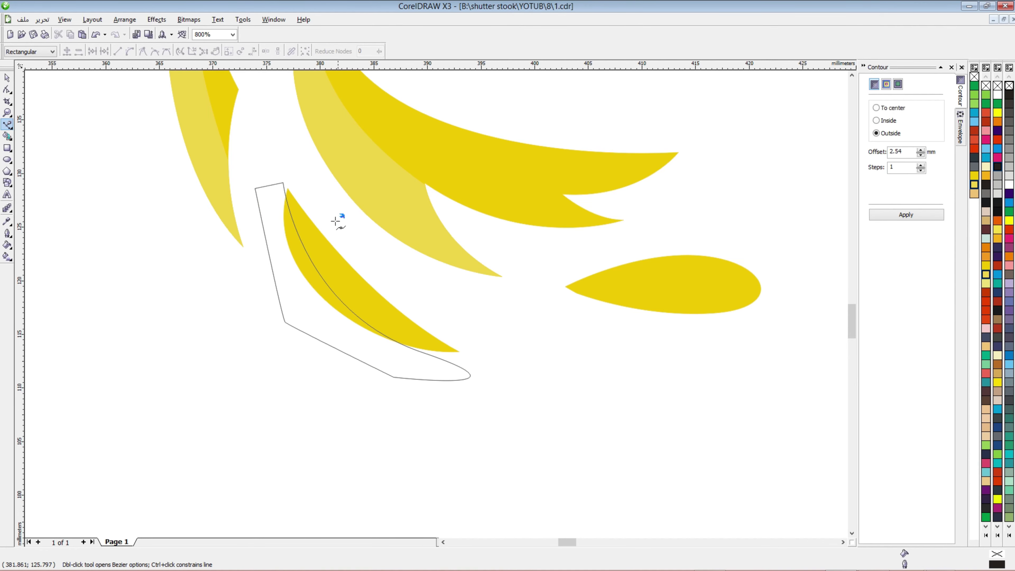
- Intersect the small lower feather with its helper curve to cut out a highlight along its outer edge
{"action": "left_click", "coordinate": [7, 78]}
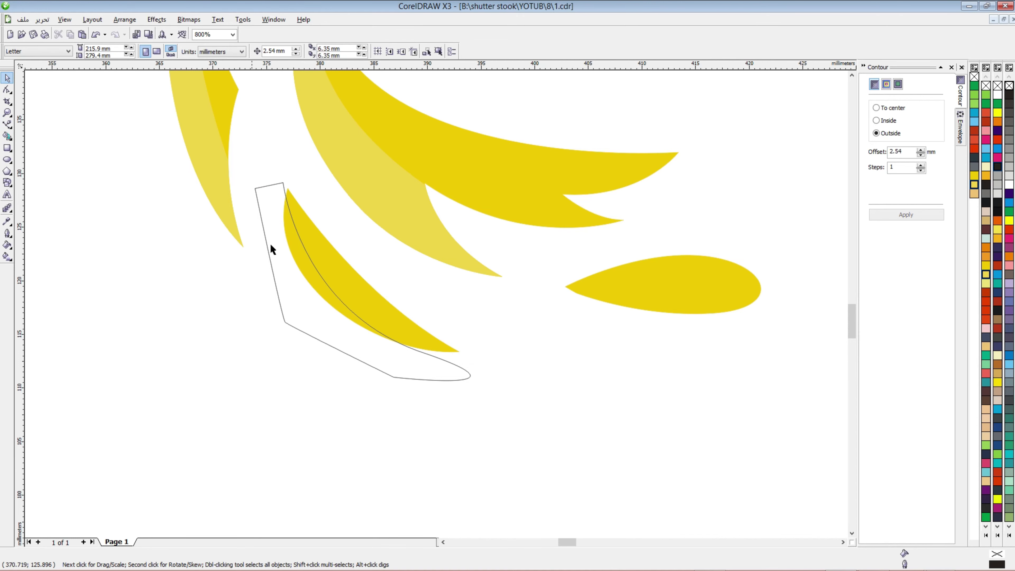
{"action": "left_click", "coordinate": [340, 270]}
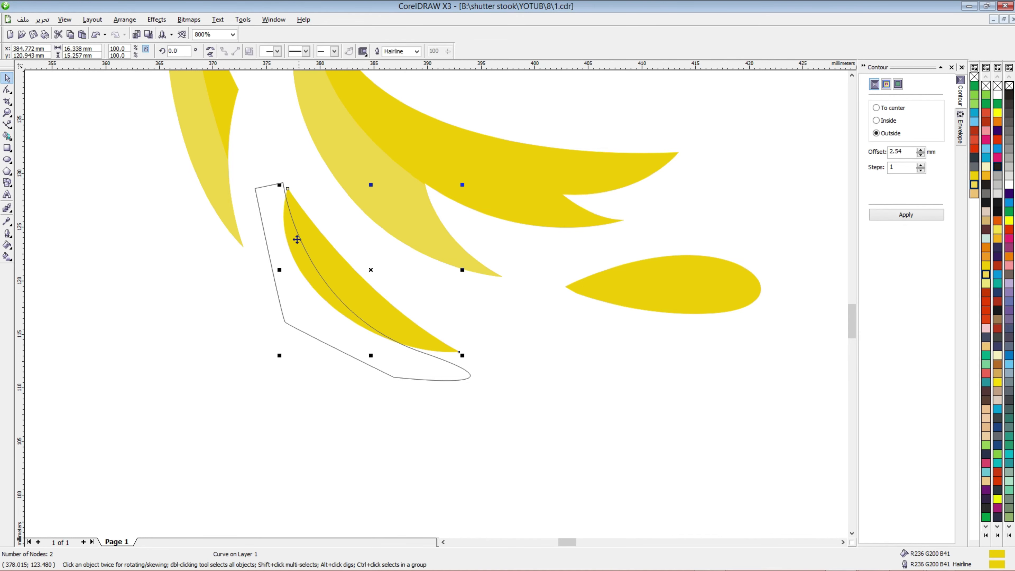
{"action": "left_click", "coordinate": [266, 186], "text": "shift"}
{"action": "left_click", "coordinate": [268, 159]}
- Delete the small lower feather's helper curve and give its highlight piece a light yellow fill and outline
{"action": "left_click", "coordinate": [268, 187]}
{"action": "key", "text": "Delete"}
{"action": "left_click", "coordinate": [298, 235]}
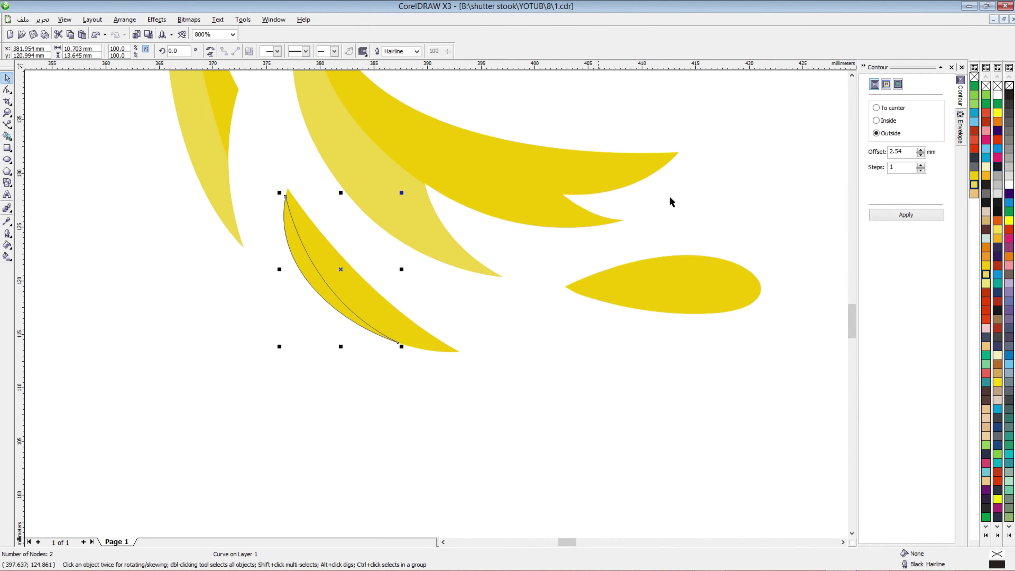
{"action": "left_click", "coordinate": [976, 185]}
{"action": "right_click", "coordinate": [976, 185]}
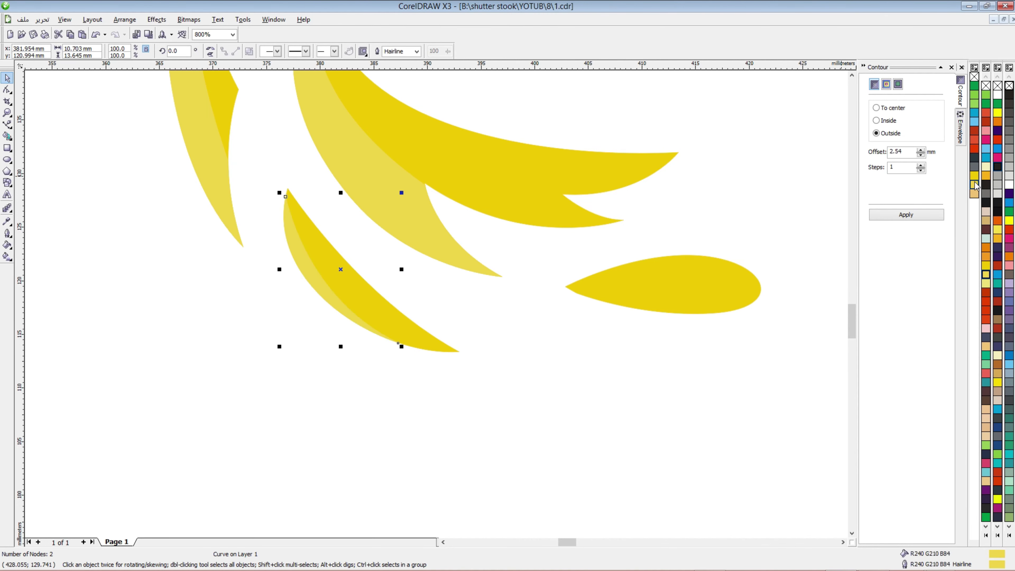
{"action": "left_click", "coordinate": [597, 367]}
- Draw a closed Bezier helper curve that arcs through the middle of the teardrop shape and returns around its underside
{"action": "scroll", "coordinate": [667, 311], "scroll_direction": "down", "scroll_amount": 1}
{"action": "scroll", "coordinate": [453, 291], "scroll_direction": "up", "scroll_amount": 1}
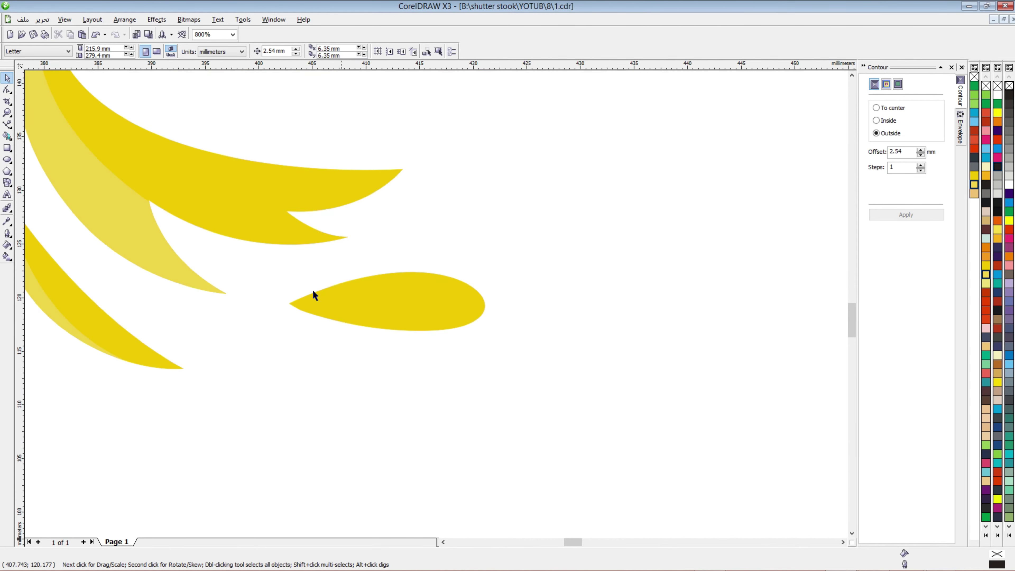
{"action": "left_click", "coordinate": [8, 124]}
{"action": "left_click_drag", "start_coordinate": [492, 299], "coordinate": [644, 269]}
{"action": "left_click", "coordinate": [491, 334]}
{"action": "left_click", "coordinate": [419, 351]}
{"action": "left_click", "coordinate": [251, 339]}
{"action": "left_click", "coordinate": [272, 294]}
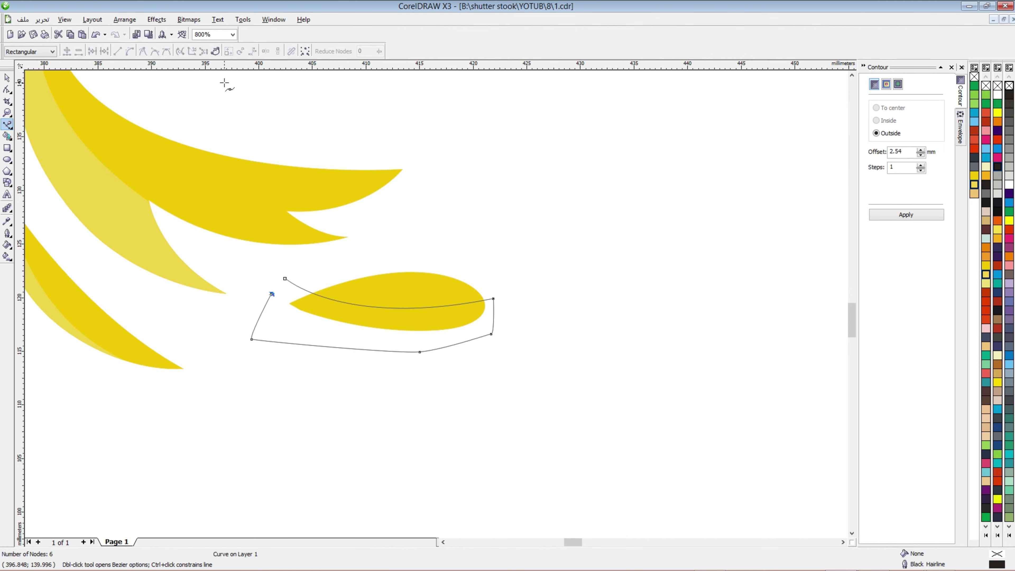
{"action": "left_click", "coordinate": [215, 51]}
- Intersect the teardrop shape with its helper curve to cut out a highlight along its lower edge
{"action": "key", "text": "space"}
{"action": "left_click", "coordinate": [385, 289]}
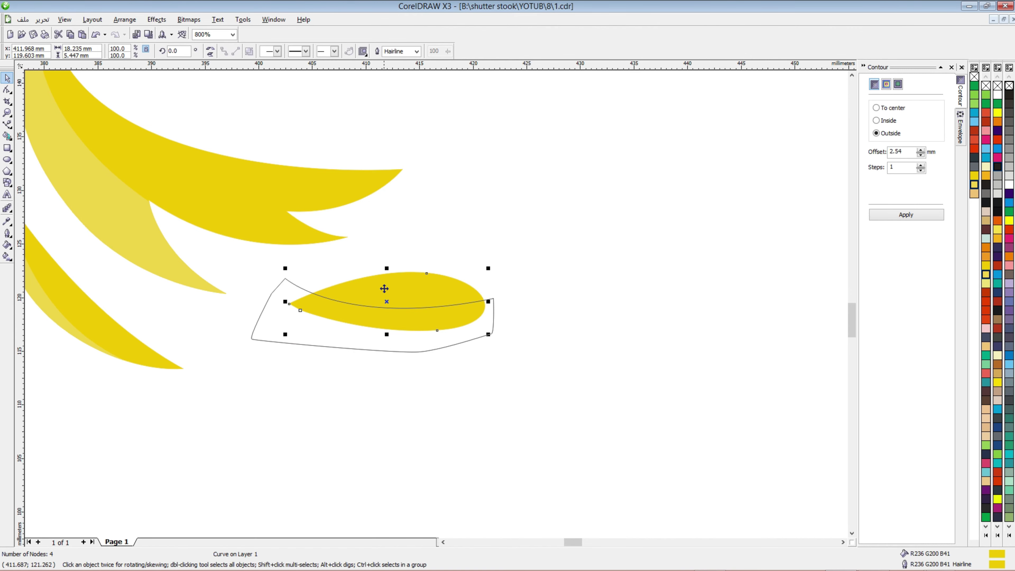
{"action": "left_click", "coordinate": [292, 287], "text": "shift"}
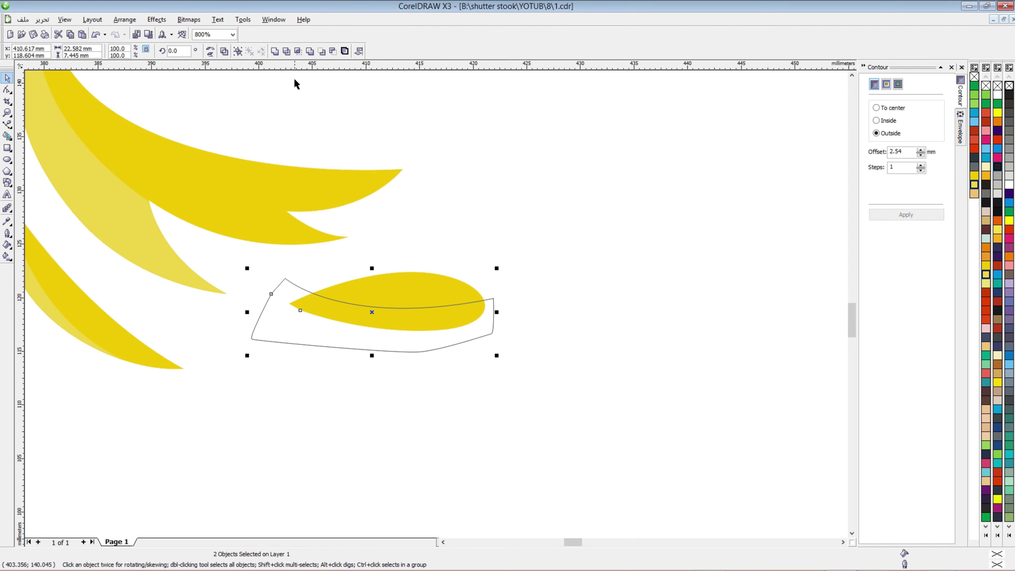
{"action": "left_click", "coordinate": [297, 51]}
{"action": "key", "text": "Escape"}
- Delete the teardrop's helper curve and give its highlight piece a light yellow fill and outline
{"action": "left_click", "coordinate": [302, 287]}
{"action": "key", "text": "Delete"}
{"action": "left_click", "coordinate": [311, 295]}
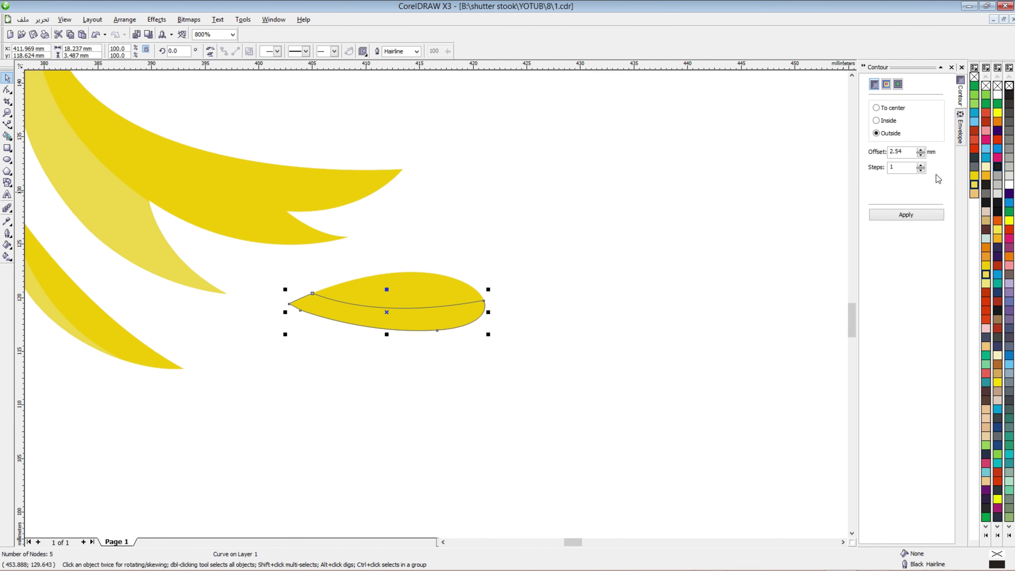
{"action": "left_click", "coordinate": [974, 185]}
{"action": "right_click", "coordinate": [975, 185]}
{"action": "left_click", "coordinate": [650, 340]}
- Group all the coloured bird shapes and move the group about 40 mm further away from the colour swatches
{"action": "scroll", "coordinate": [512, 322], "scroll_direction": "down", "scroll_amount": 2}
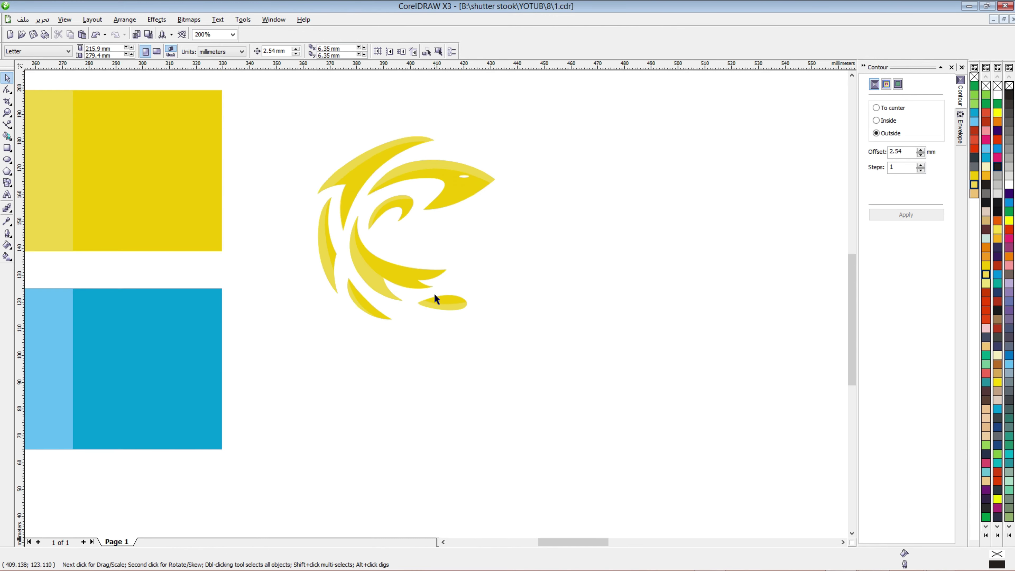
{"action": "left_click_drag", "start_coordinate": [299, 116], "coordinate": [564, 364]}
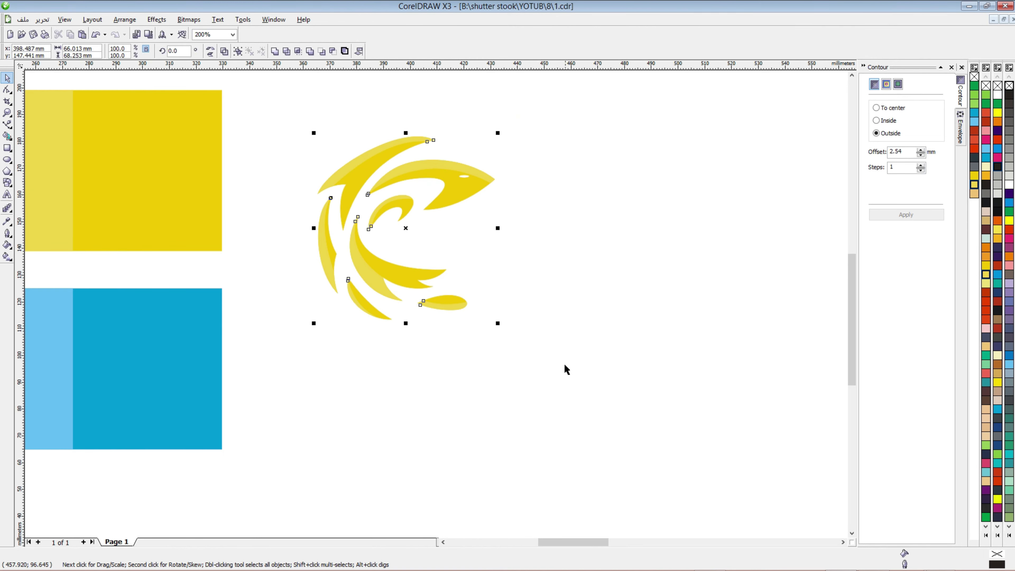
{"action": "left_click", "coordinate": [238, 51]}
{"action": "scroll", "coordinate": [564, 396], "scroll_direction": "down", "scroll_amount": 1}
{"action": "left_click_drag", "start_coordinate": [499, 295], "coordinate": [553, 285]}
- Place a copy of the "Sniper Draw" text below the coloured bird and scale the copy down to about 57 pt
{"action": "left_click", "coordinate": [246, 273]}
{"action": "mouse_move", "coordinate": [197, 192]}
{"action": "left_mouse_down"}
{"action": "mouse_move", "coordinate": [367, 304]}
{"action": "mouse_move", "coordinate": [622, 391]}
{"action": "left_mouse_up"}
{"action": "right_click", "coordinate": [622, 391]}
{"action": "mouse_move", "coordinate": [374, 354]}
{"action": "left_mouse_down", "text": "shift"}
{"action": "mouse_move", "coordinate": [442, 364]}
{"action": "mouse_move", "coordinate": [478, 336]}
{"action": "mouse_move", "coordinate": [483, 316]}
{"action": "left_mouse_up", "text": "shift"}
- Centre the copied "Sniper Draw" text horizontally with the bird group
{"action": "scroll", "coordinate": [444, 311], "scroll_direction": "up", "scroll_amount": 1}
{"action": "left_click", "coordinate": [476, 260], "text": "shift"}
{"action": "key", "text": "c"}
{"action": "left_click", "coordinate": [461, 367]}
- Colour the "Sniper Draw" text below the bird Ice Blue
{"action": "left_click", "coordinate": [476, 325]}
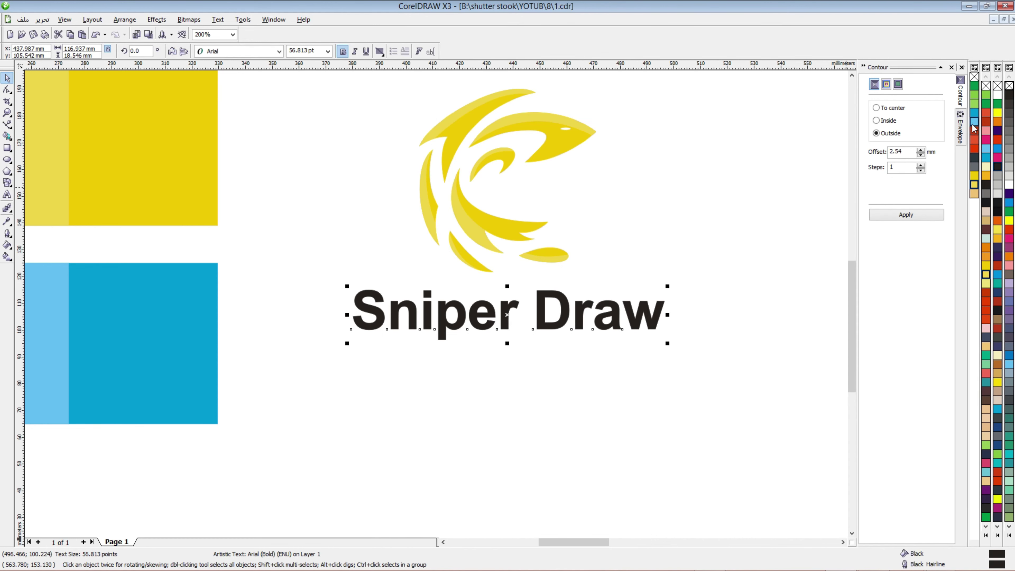
{"action": "left_click", "coordinate": [973, 123]}
{"action": "left_click", "coordinate": [777, 198]}
- Enlarge the blue "Sniper Draw" text around its centre to about 62 pt
{"action": "scroll", "coordinate": [486, 267], "scroll_direction": "down", "scroll_amount": 1}
{"action": "left_click_drag", "start_coordinate": [344, 191], "coordinate": [568, 377]}
{"action": "left_click", "coordinate": [511, 358]}
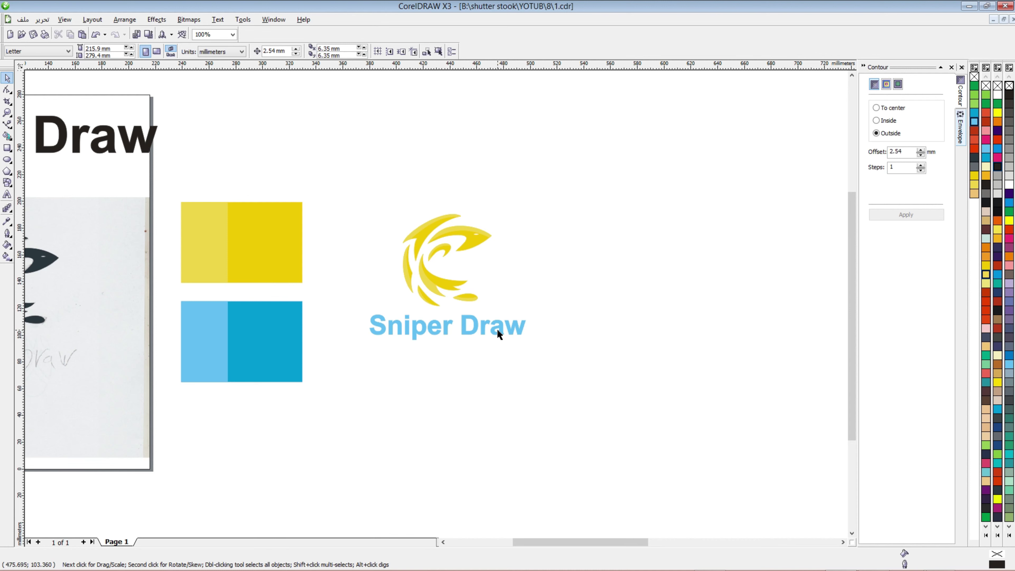
{"action": "left_click", "coordinate": [526, 336]}
{"action": "left_click_drag", "start_coordinate": [532, 342], "coordinate": [545, 374]}
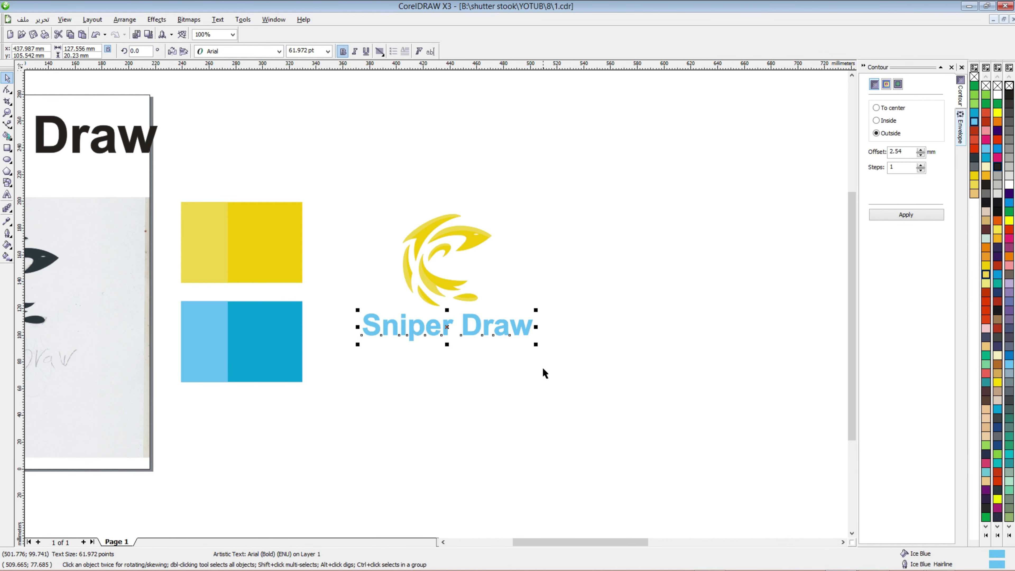
- Group the coloured bird with its blue "Sniper Draw" text and place a copy on the white panel of the presentation layout
{"action": "mouse_move", "coordinate": [345, 203]}
{"action": "left_mouse_down"}
{"action": "mouse_move", "coordinate": [588, 372]}
{"action": "mouse_move", "coordinate": [584, 383]}
{"action": "left_mouse_up"}
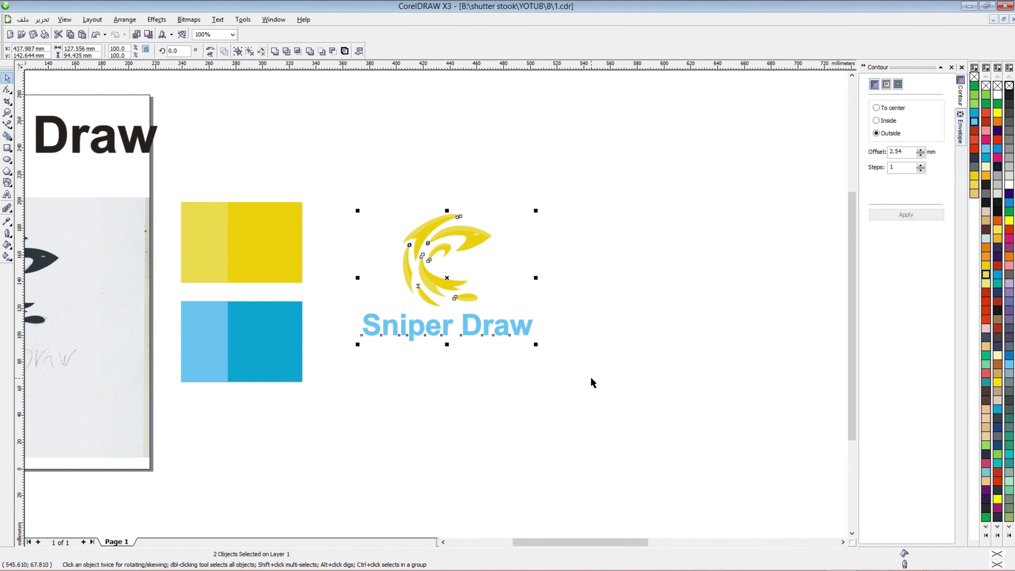
{"action": "key", "text": "ctrl+g"}
{"action": "scroll", "coordinate": [400, 289], "scroll_direction": "down", "scroll_amount": 2}
{"action": "left_click_drag", "start_coordinate": [422, 300], "coordinate": [692, 253]}
{"action": "right_click", "coordinate": [692, 253]}
{"action": "scroll", "coordinate": [464, 302], "scroll_direction": "up", "scroll_amount": 1}
{"action": "key", "text": "Escape"}
{"action": "scroll", "coordinate": [467, 302], "scroll_direction": "up", "scroll_amount": 1}
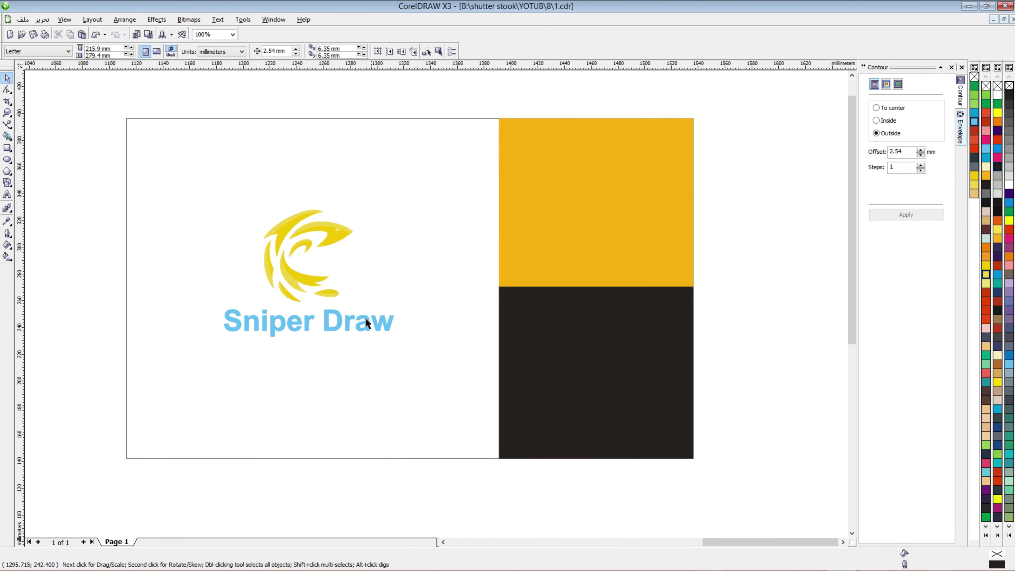
- Enlarge the logo on the white panel to about 181 mm wide and place a copy about 113 mm wide on the orange panel
{"action": "left_click_drag", "start_coordinate": [355, 318], "coordinate": [431, 370]}
{"action": "key", "text": "Escape"}
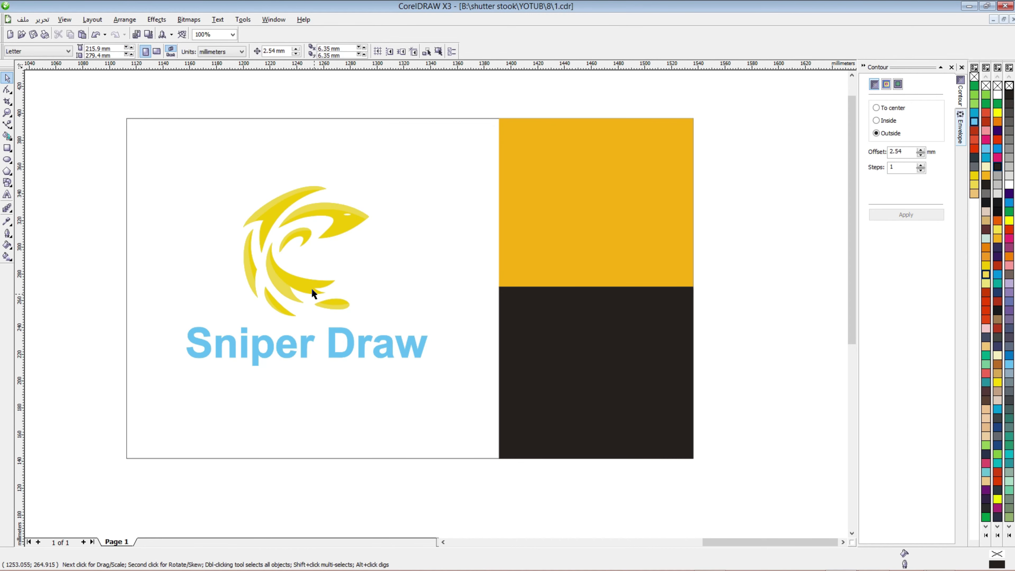
{"action": "left_click_drag", "start_coordinate": [301, 287], "coordinate": [604, 204]}
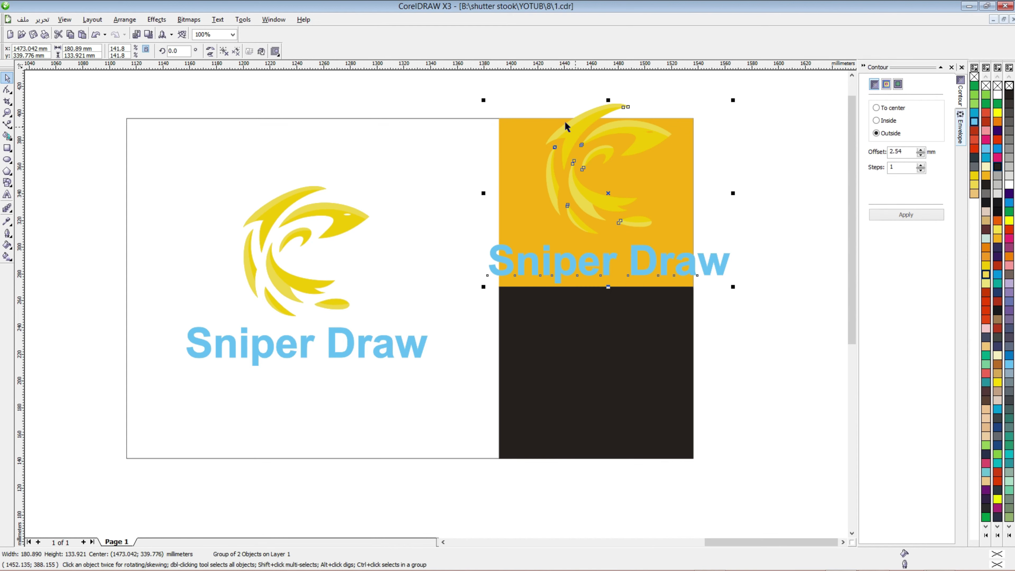
{"action": "left_click_drag", "start_coordinate": [484, 100], "coordinate": [529, 134]}
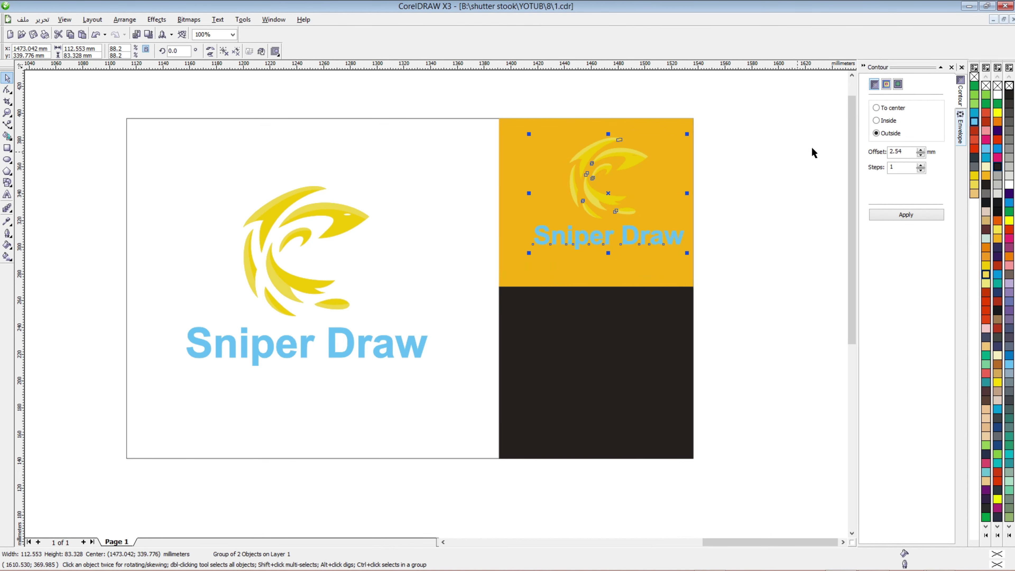
- Colour the logo on the orange panel white and copy it straight down onto the black panel
{"action": "left_click", "coordinate": [1010, 185]}
{"action": "left_click_drag", "start_coordinate": [599, 208], "coordinate": [613, 384]}
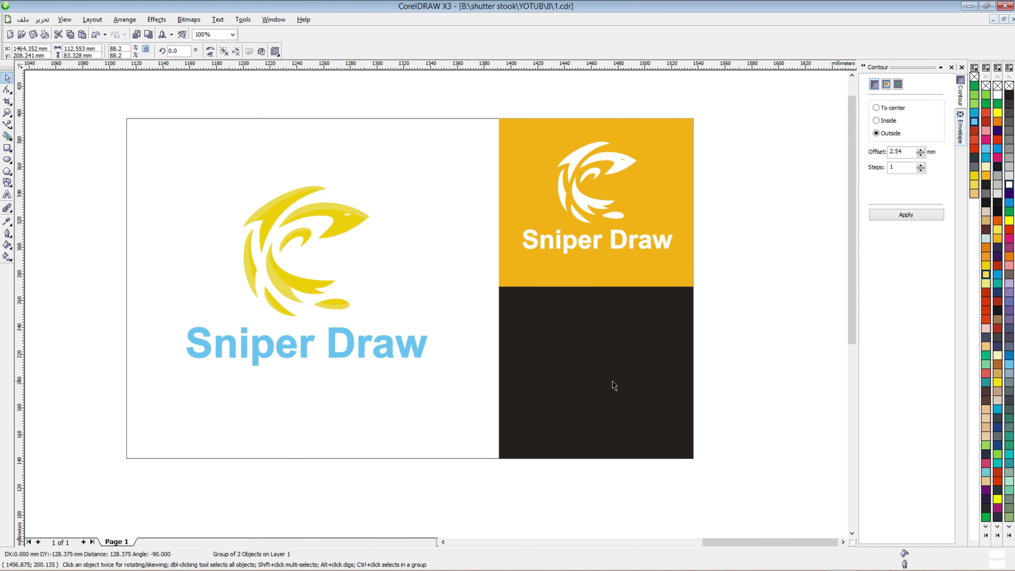
{"action": "left_click", "coordinate": [728, 349]}
{"action": "left_click_drag", "start_coordinate": [109, 102], "coordinate": [760, 493]}
{"action": "key", "text": "shift+F2"}
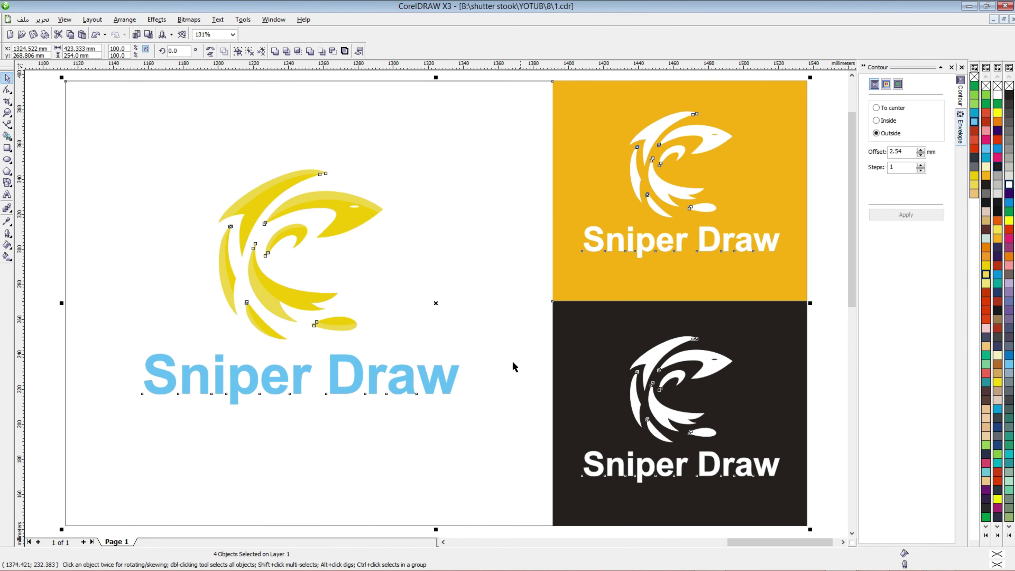
{"action": "left_click", "coordinate": [499, 350]}
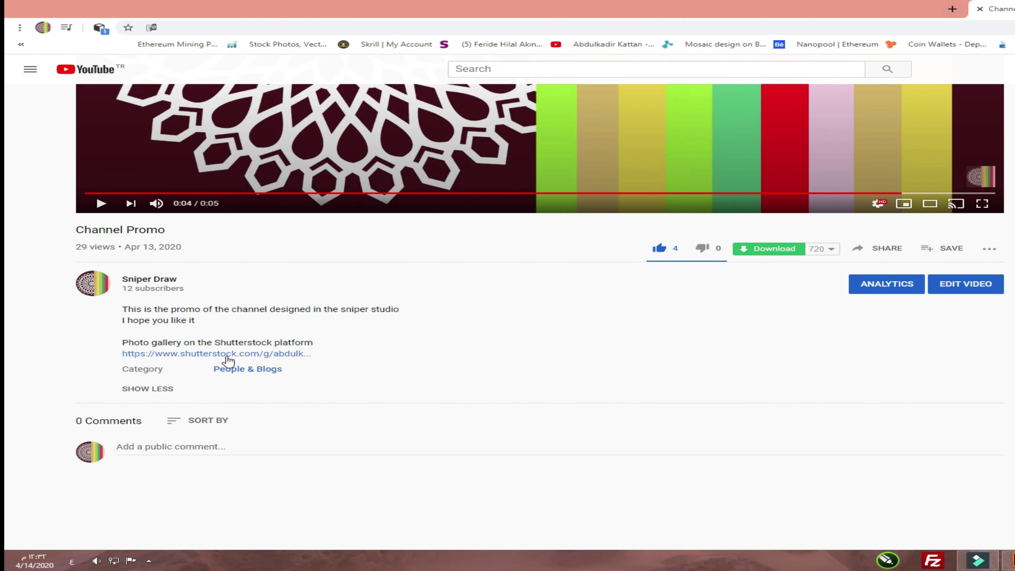
- Open the Shutterstock gallery linked in the video description, browse the portfolio images and open the World Book Day globe illustration
{"action": "left_click", "coordinate": [230, 355]}
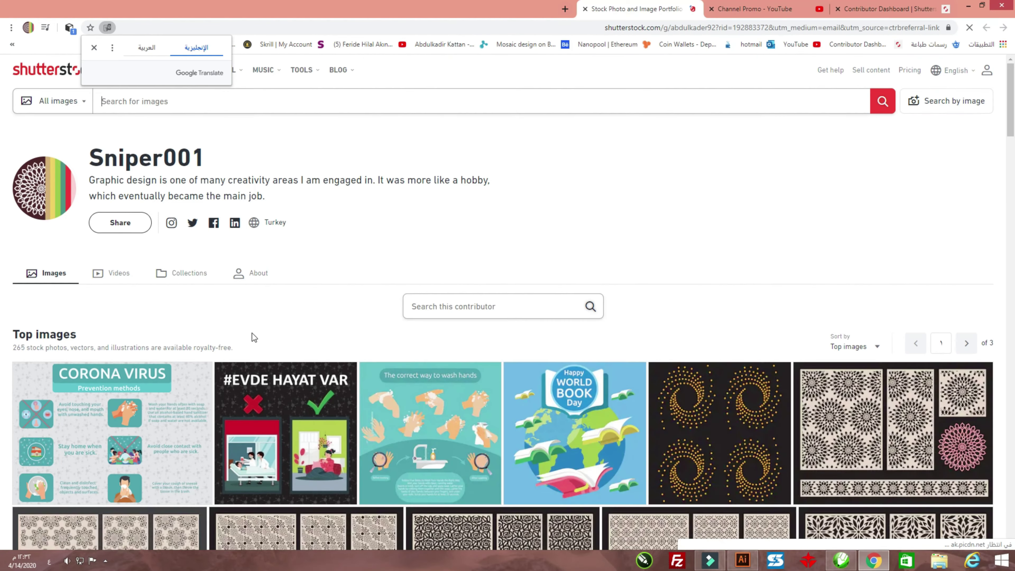
{"action": "scroll", "coordinate": [340, 335], "scroll_direction": "down", "scroll_amount": 5}
{"action": "scroll", "coordinate": [341, 338], "scroll_direction": "down", "scroll_amount": 15}
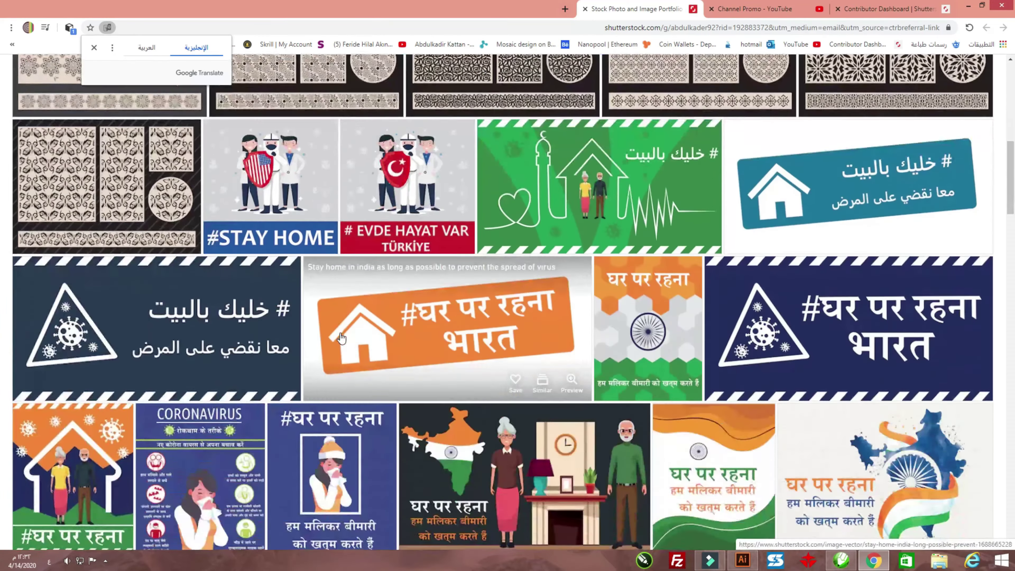
{"action": "scroll", "coordinate": [341, 338], "scroll_direction": "down", "scroll_amount": 15}
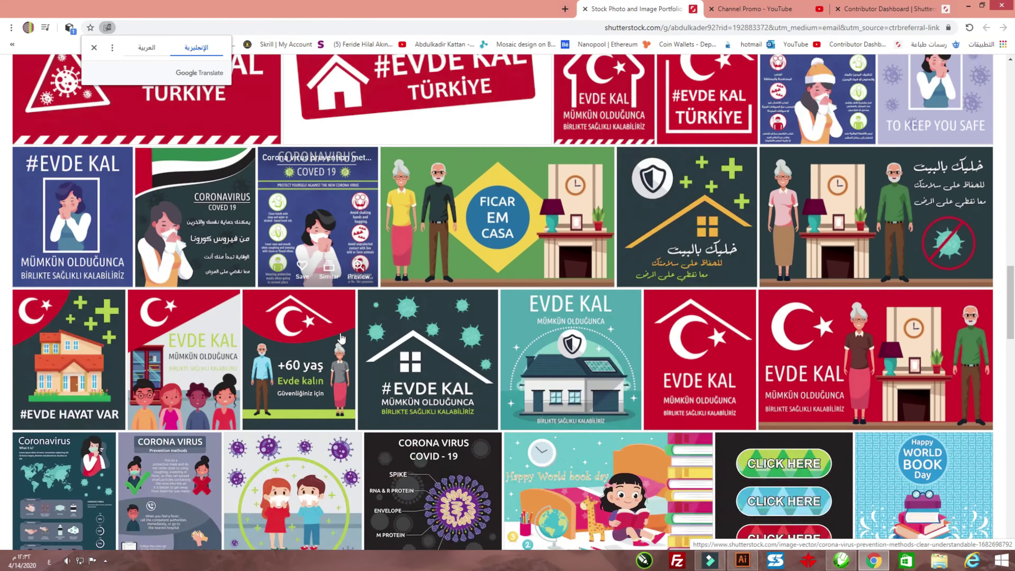
{"action": "scroll", "coordinate": [341, 338], "scroll_direction": "down", "scroll_amount": 3}
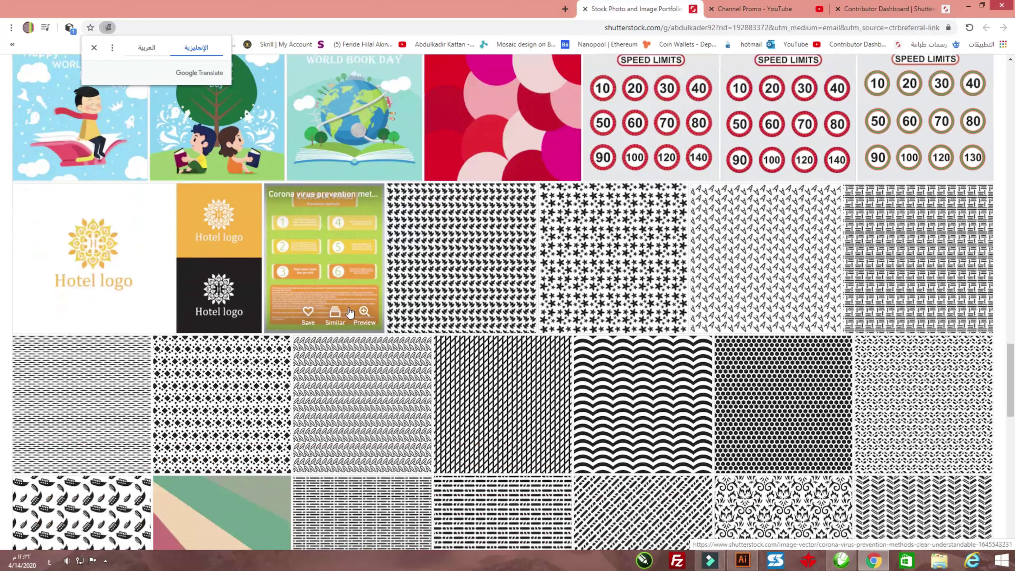
{"action": "left_click", "coordinate": [364, 128]}
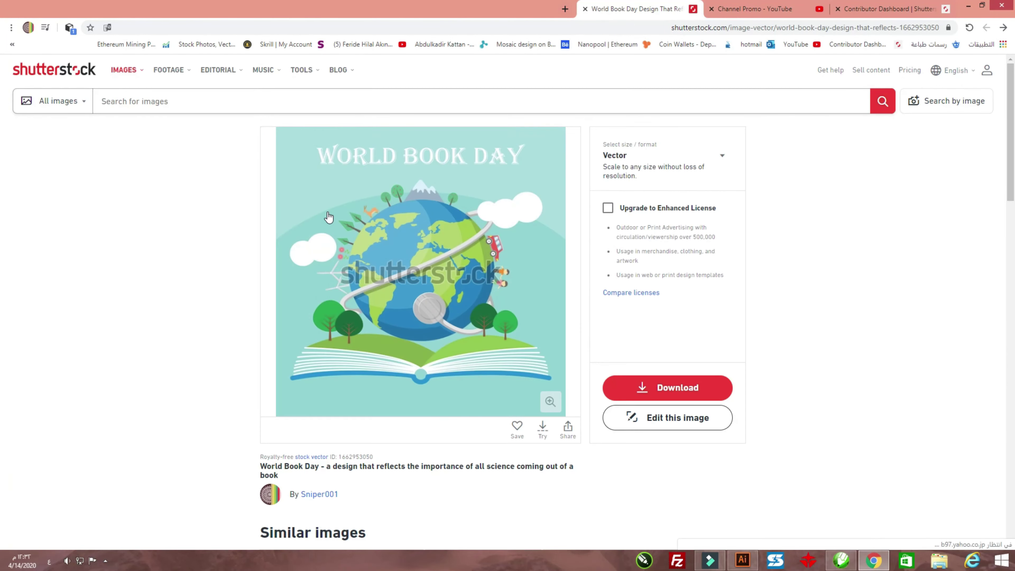